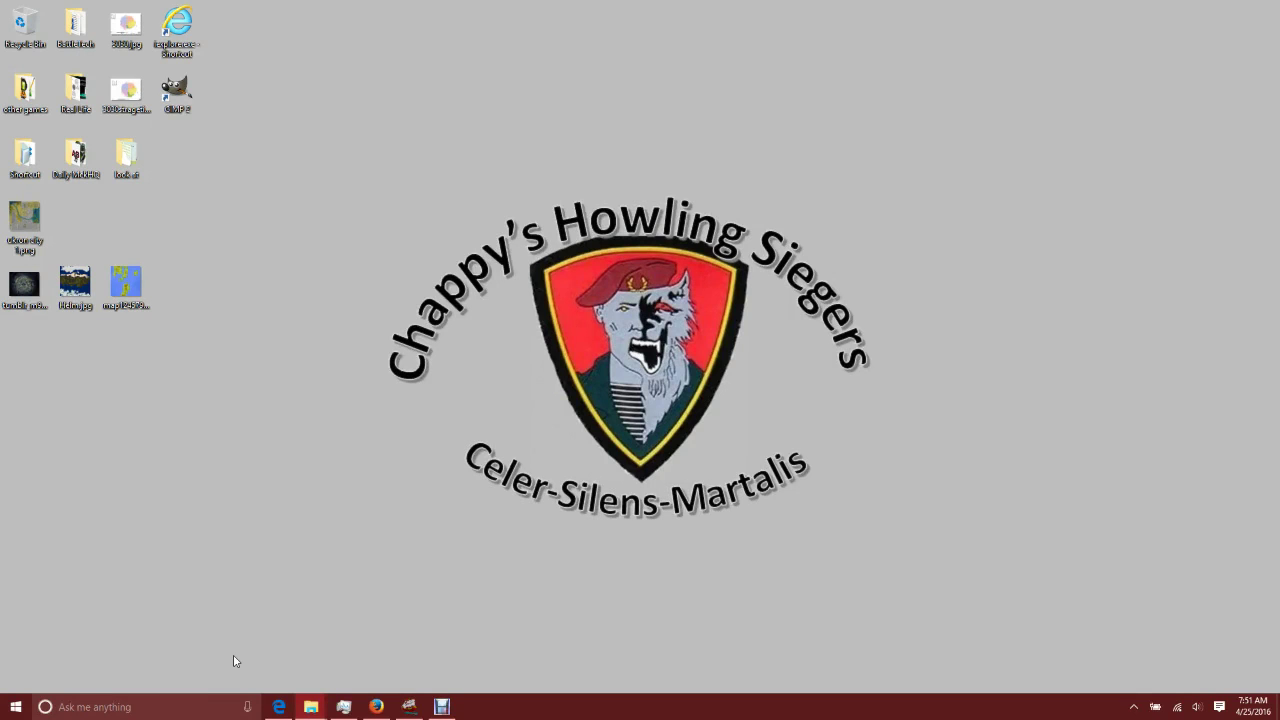
# - Switch to Firefox, fill the screen with its window and join the big butt campaign game
pyautogui.click(441, 707)
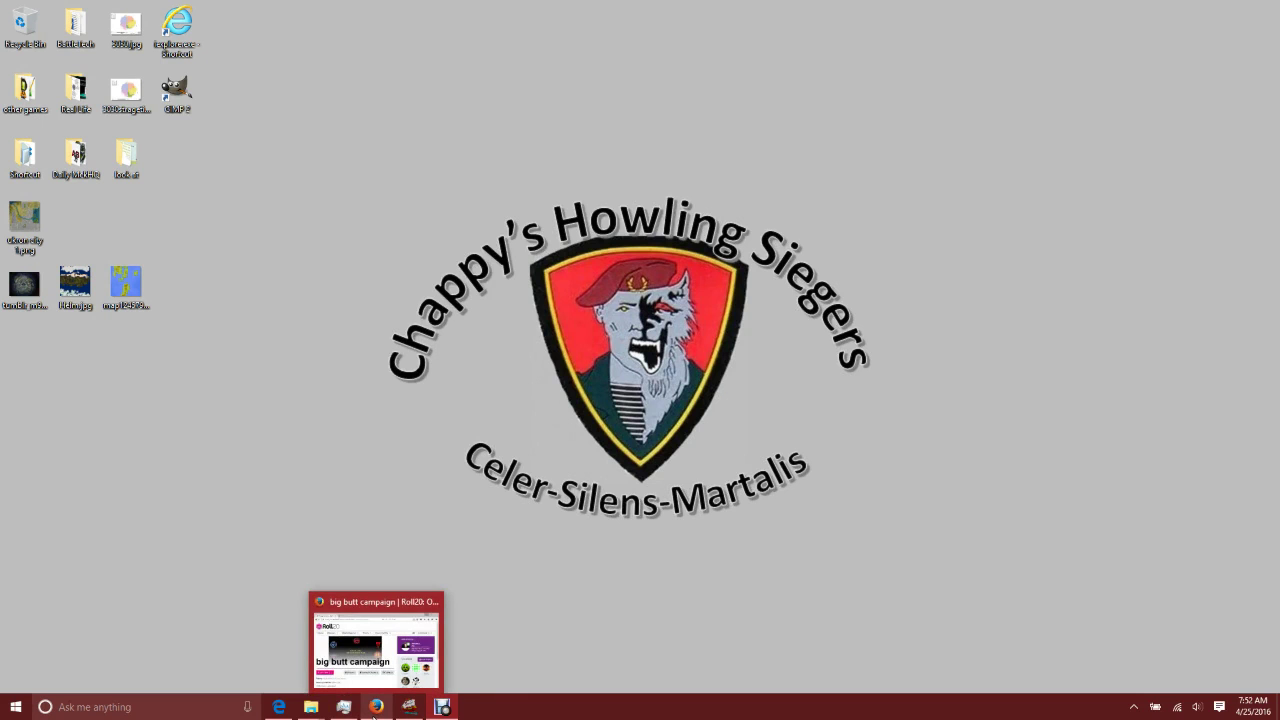
pyautogui.click(377, 710)
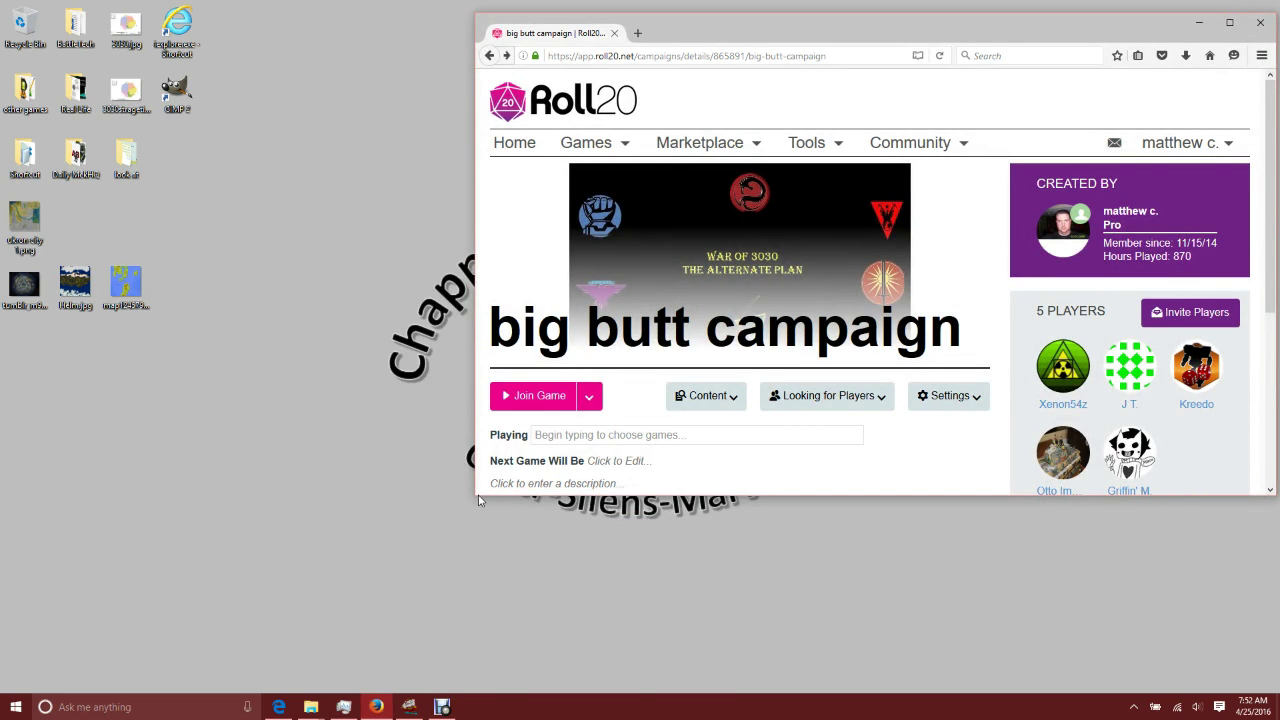
pyautogui.click(1230, 21)
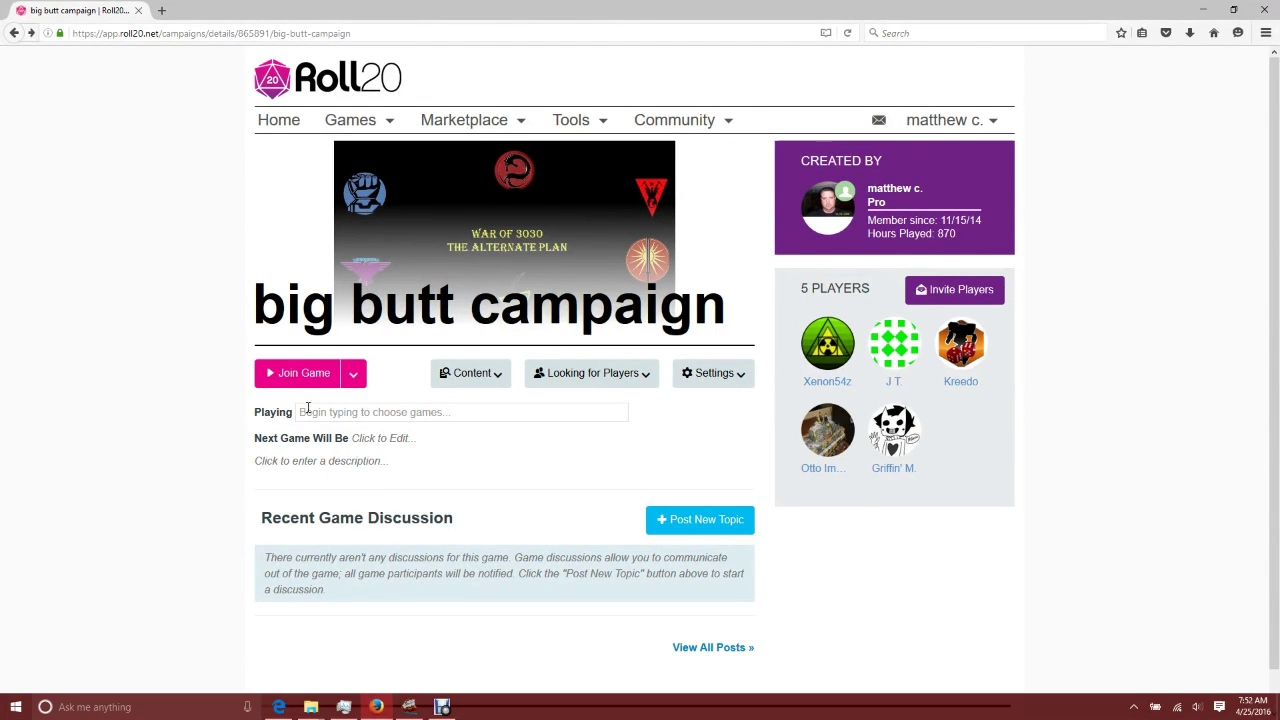
pyautogui.click(306, 376)
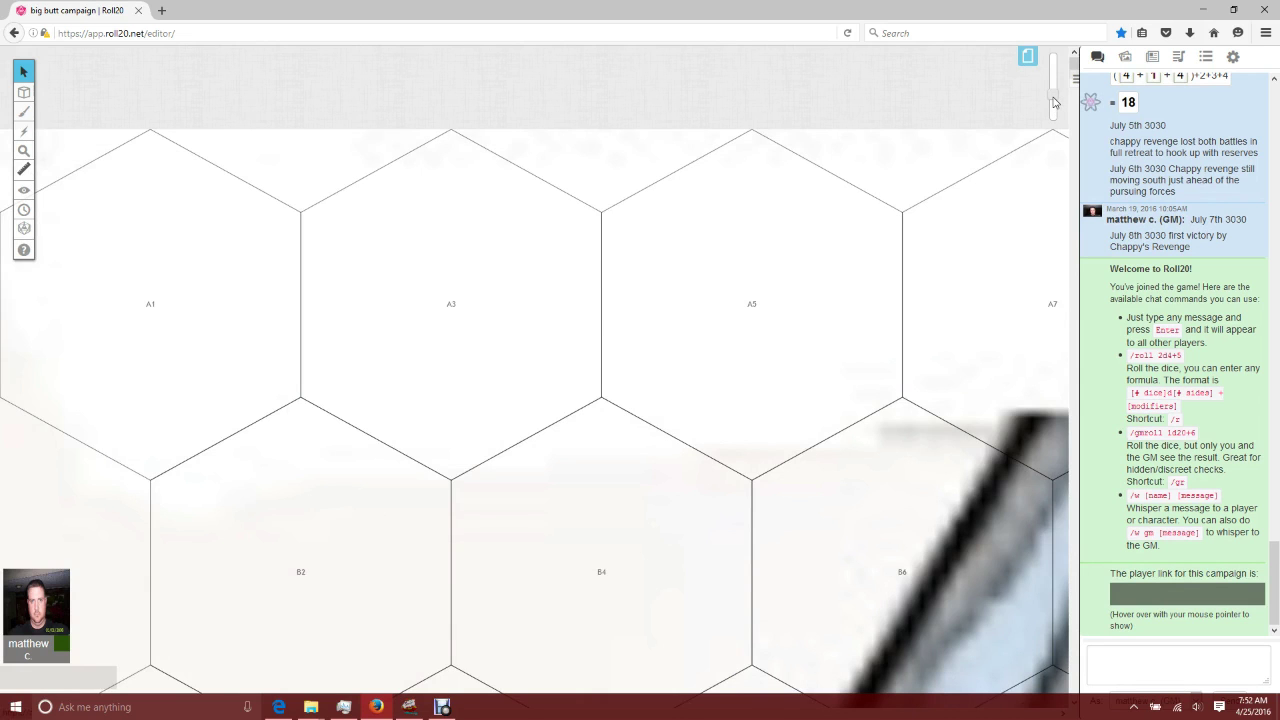
# - Create a new page in the campaign and open it
pyautogui.moveTo(1053, 103); pyautogui.dragTo(1057, 133)
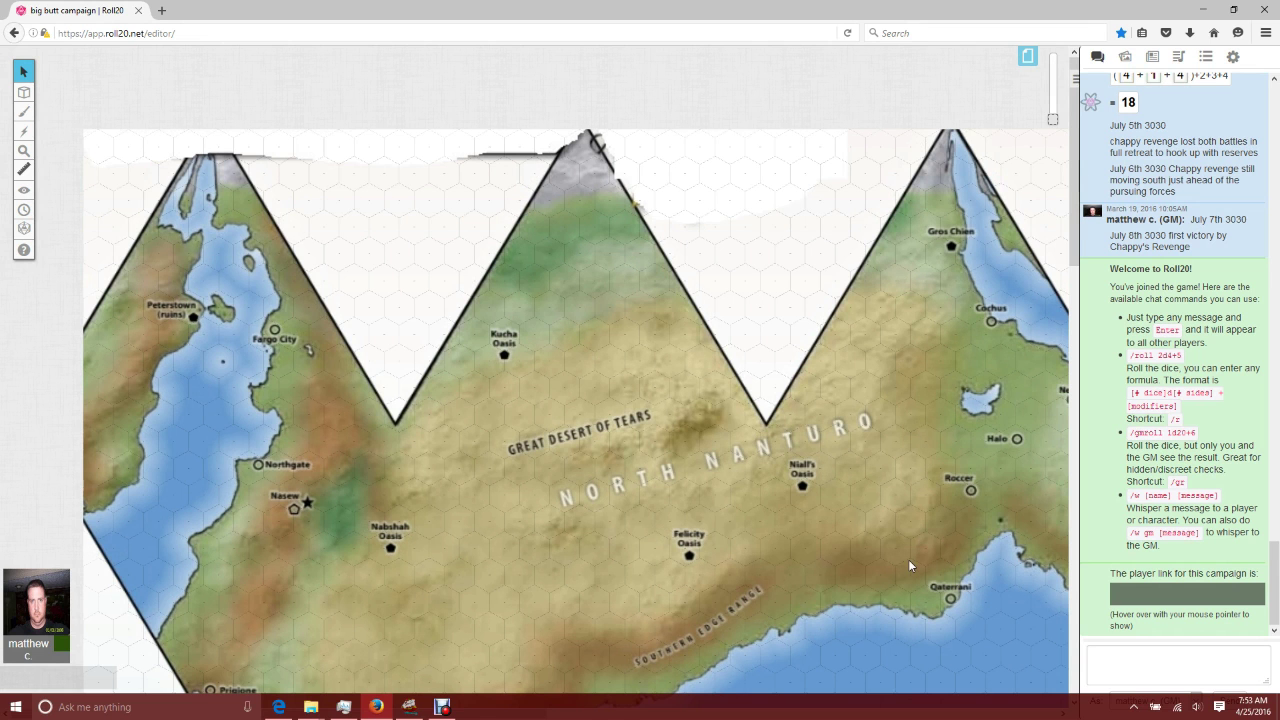
pyautogui.scroll(-3, 928, 522)
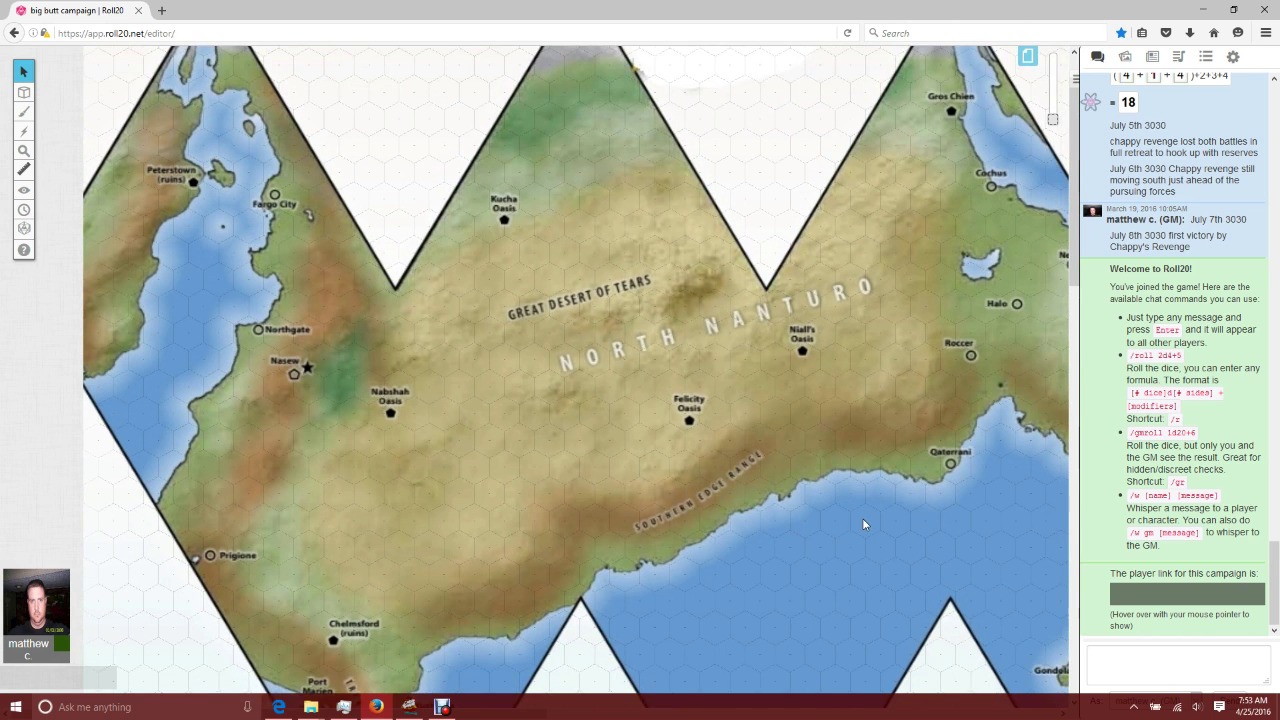
pyautogui.scroll(-1, 862, 518)
pyautogui.scroll(1, 838, 526)
pyautogui.click(1026, 56)
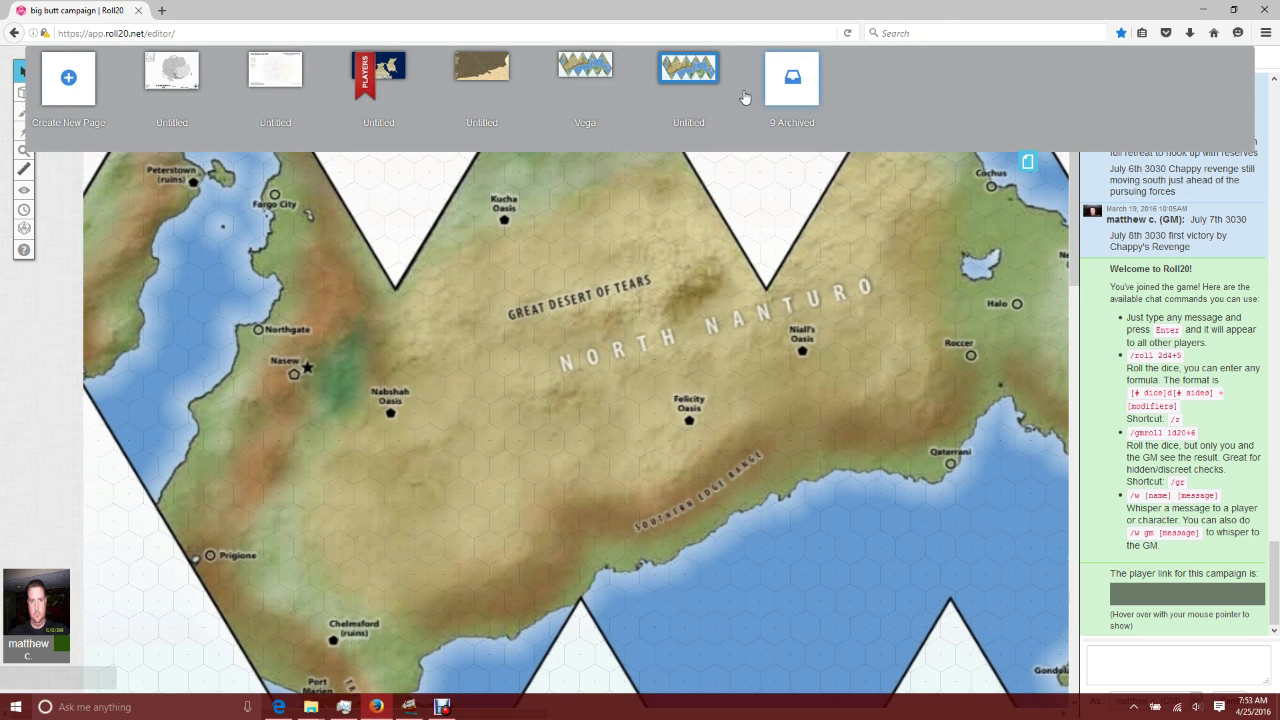
pyautogui.click(66, 86)
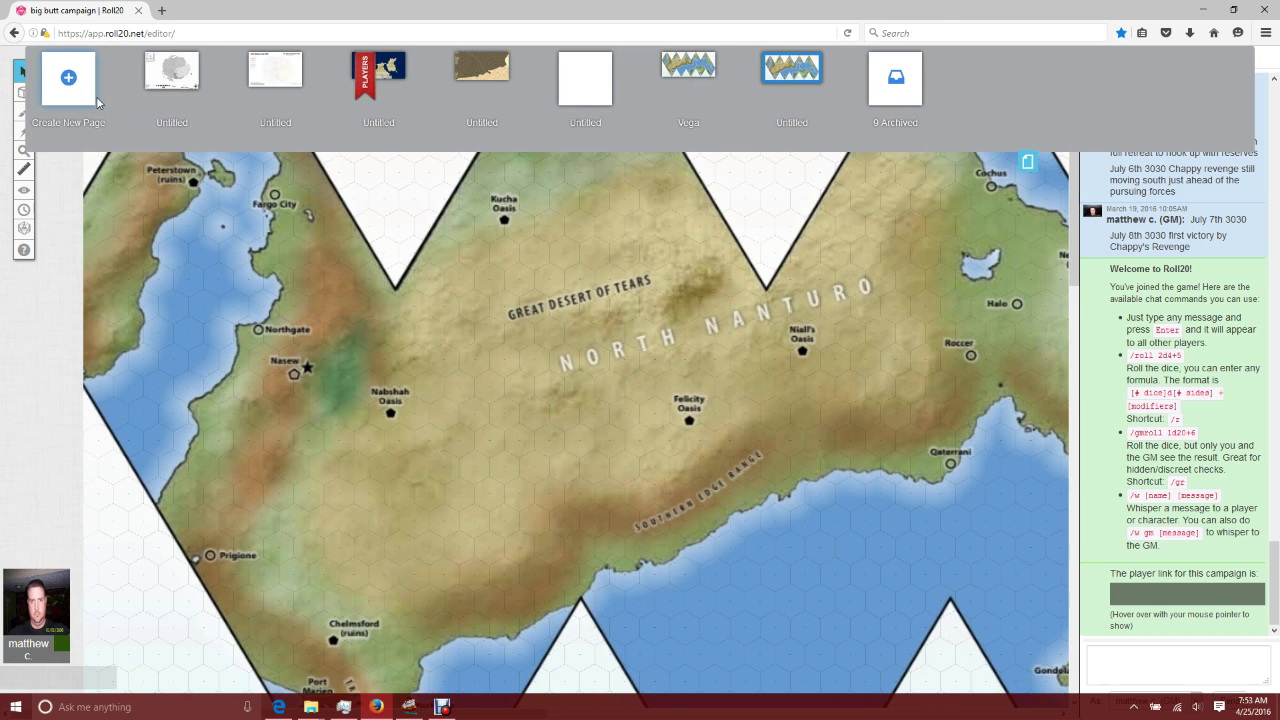
pyautogui.click(587, 94)
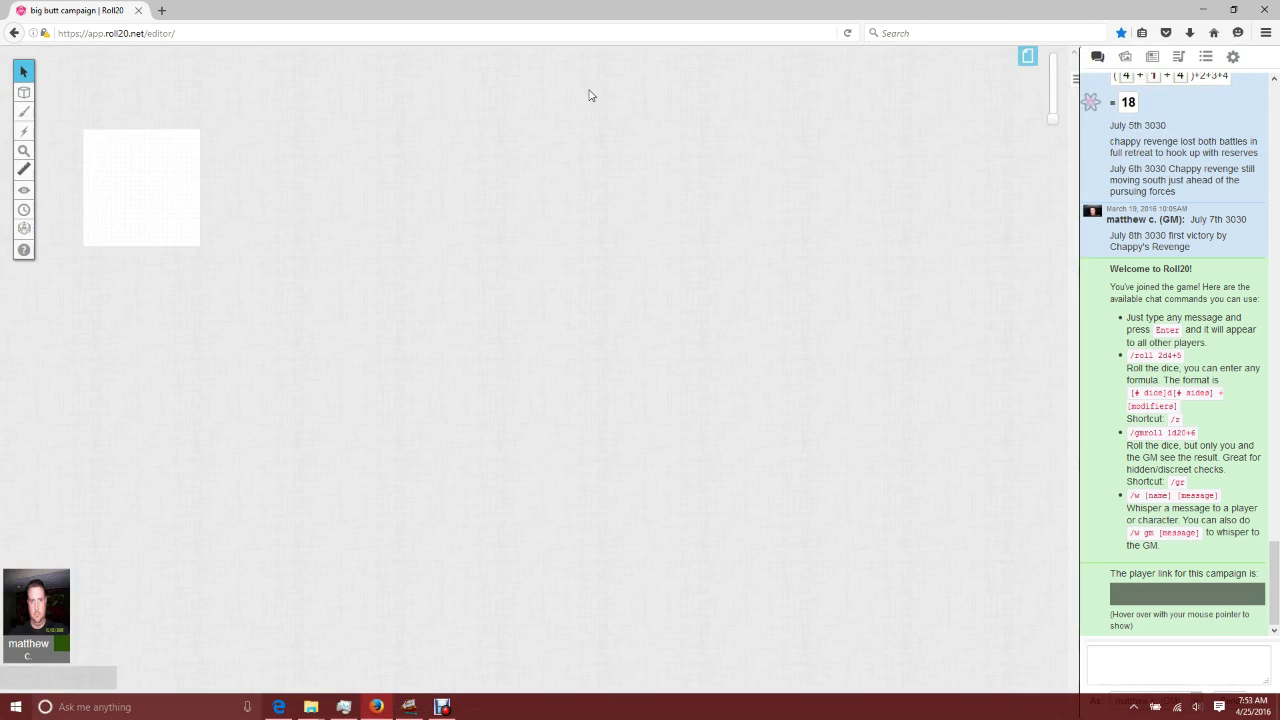
# - In the new page's settings, set the page size to 400 by 400 units
pyautogui.click(1027, 56)
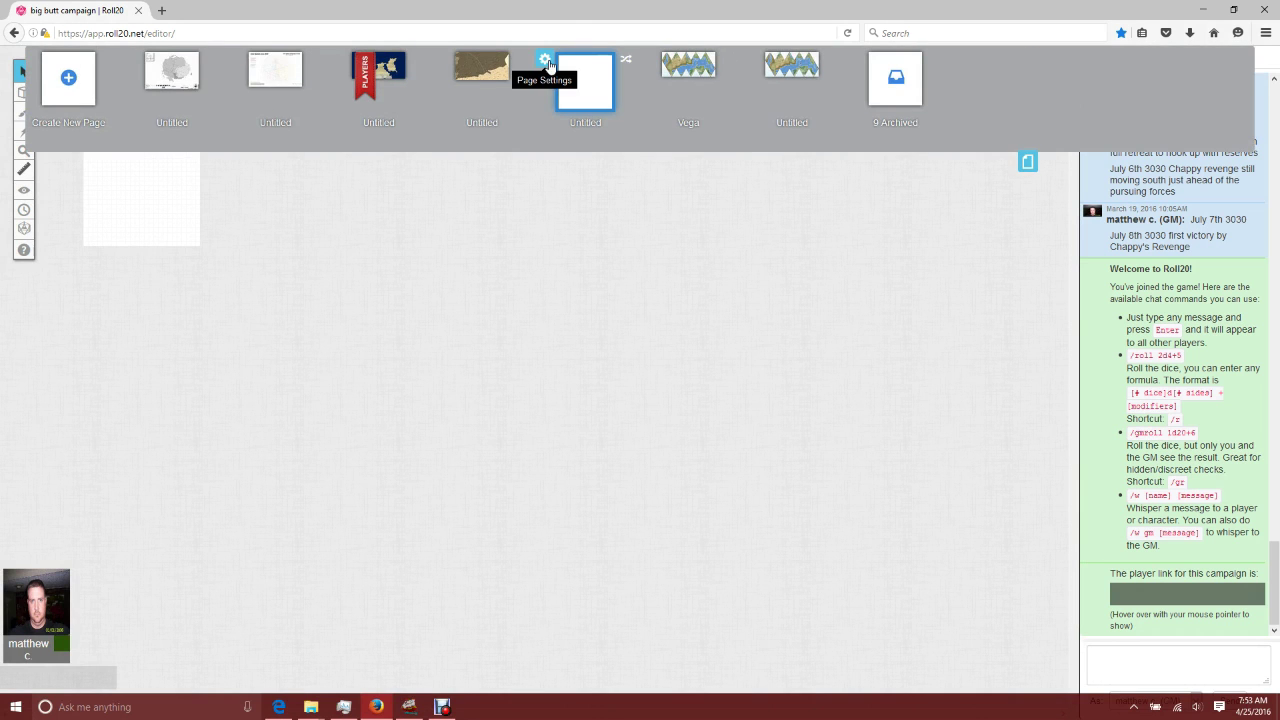
pyautogui.click(549, 64)
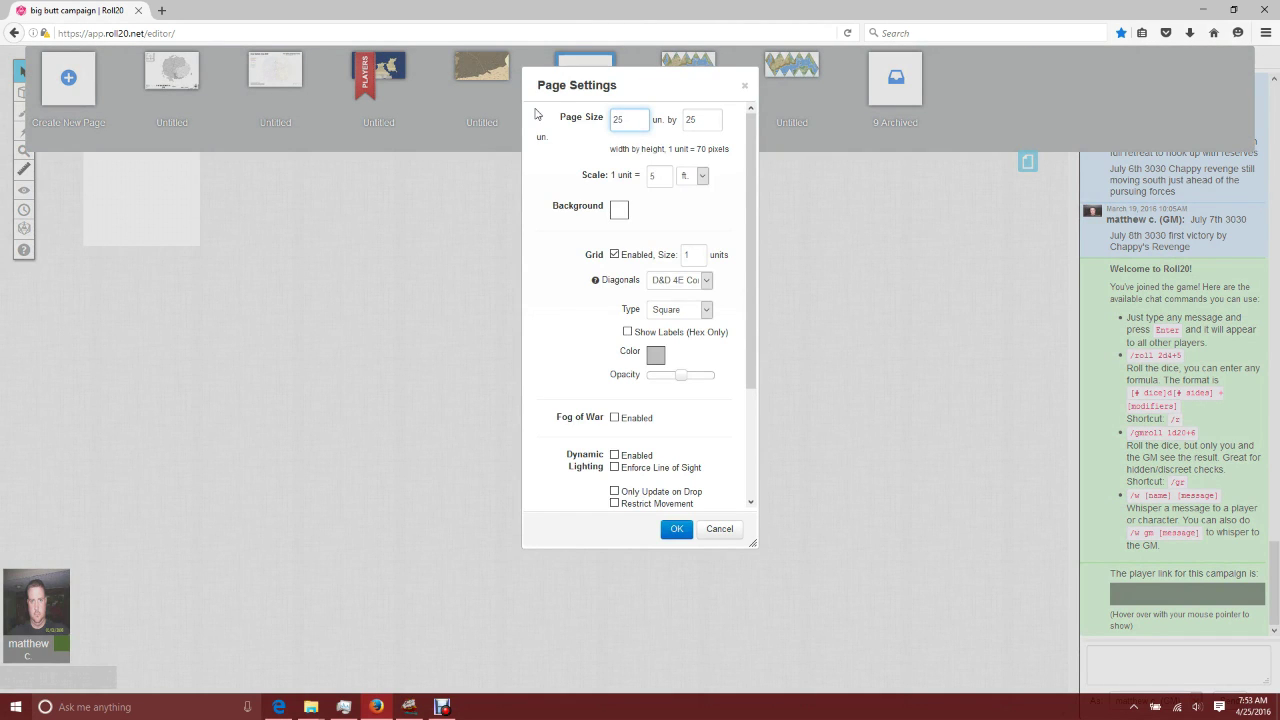
pyautogui.moveTo(628, 120); pyautogui.dragTo(593, 110)
pyautogui.write('400')
pyautogui.doubleClick(697, 120)
pyautogui.write('400')
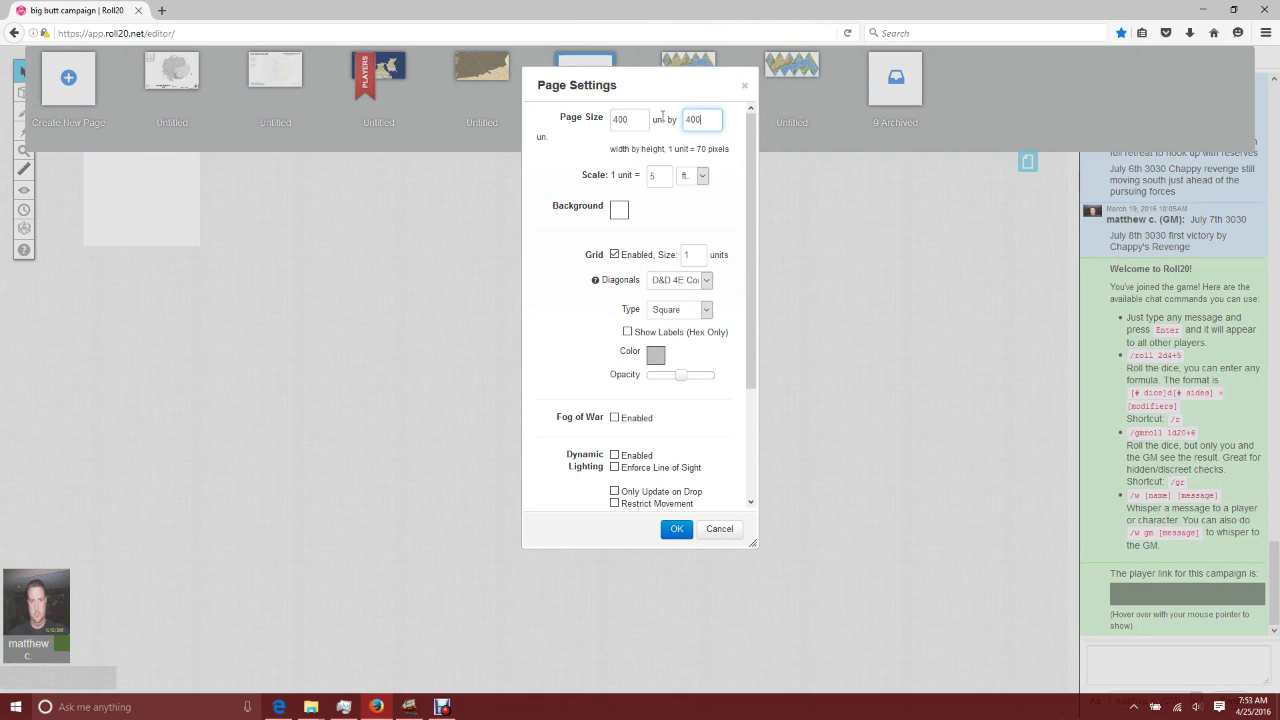
# - Set the page scale to 1 unit = 100 m, disable the grid and apply the settings
pyautogui.doubleClick(660, 176)
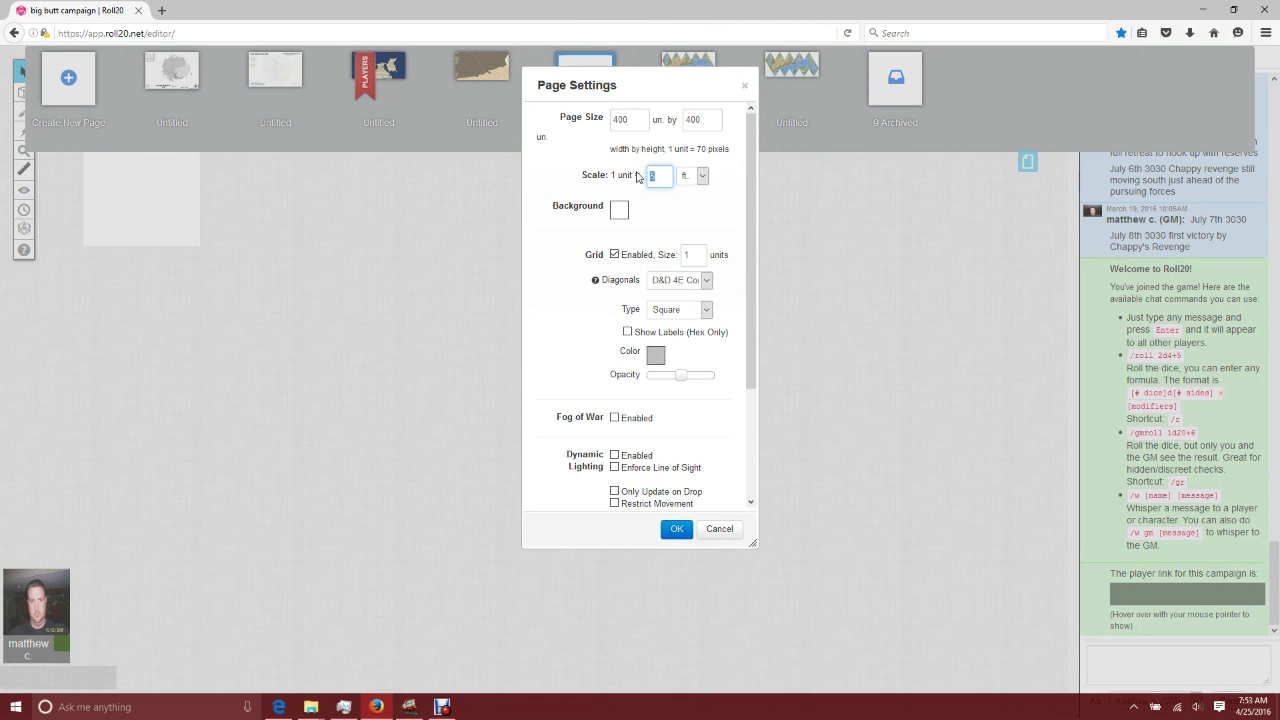
pyautogui.write('100')
pyautogui.click(700, 181)
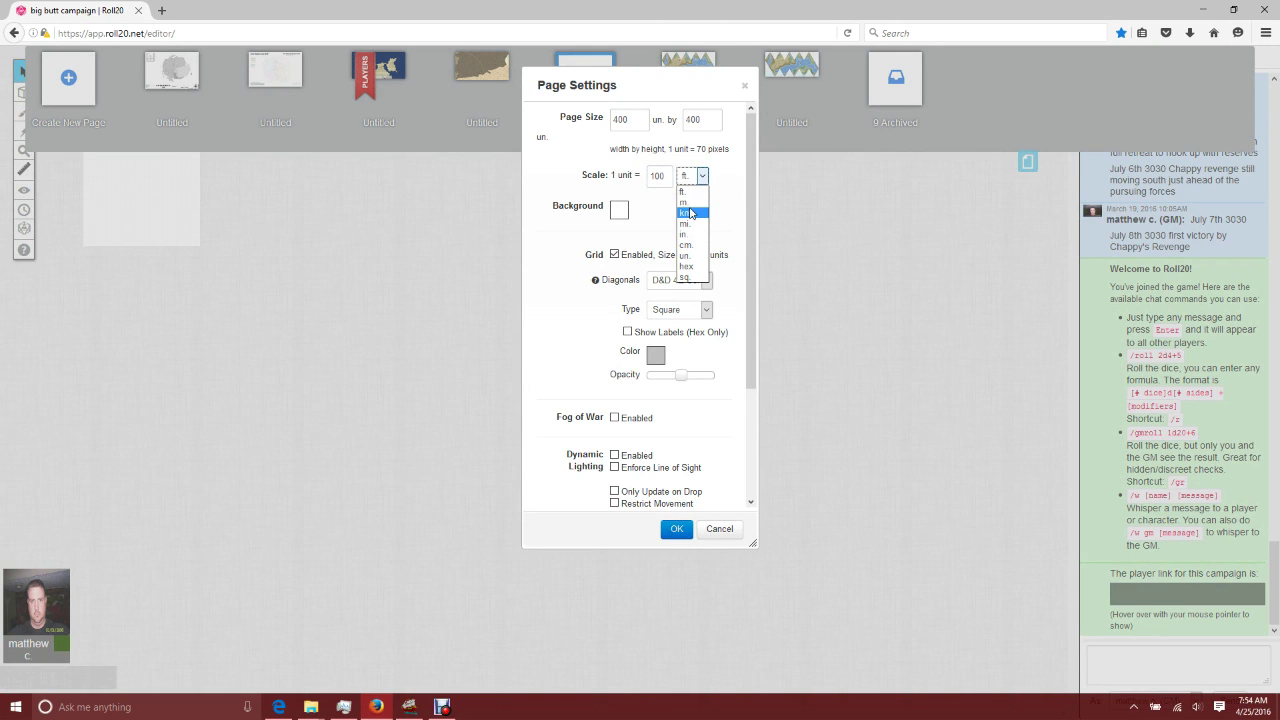
pyautogui.click(689, 203)
pyautogui.click(614, 255)
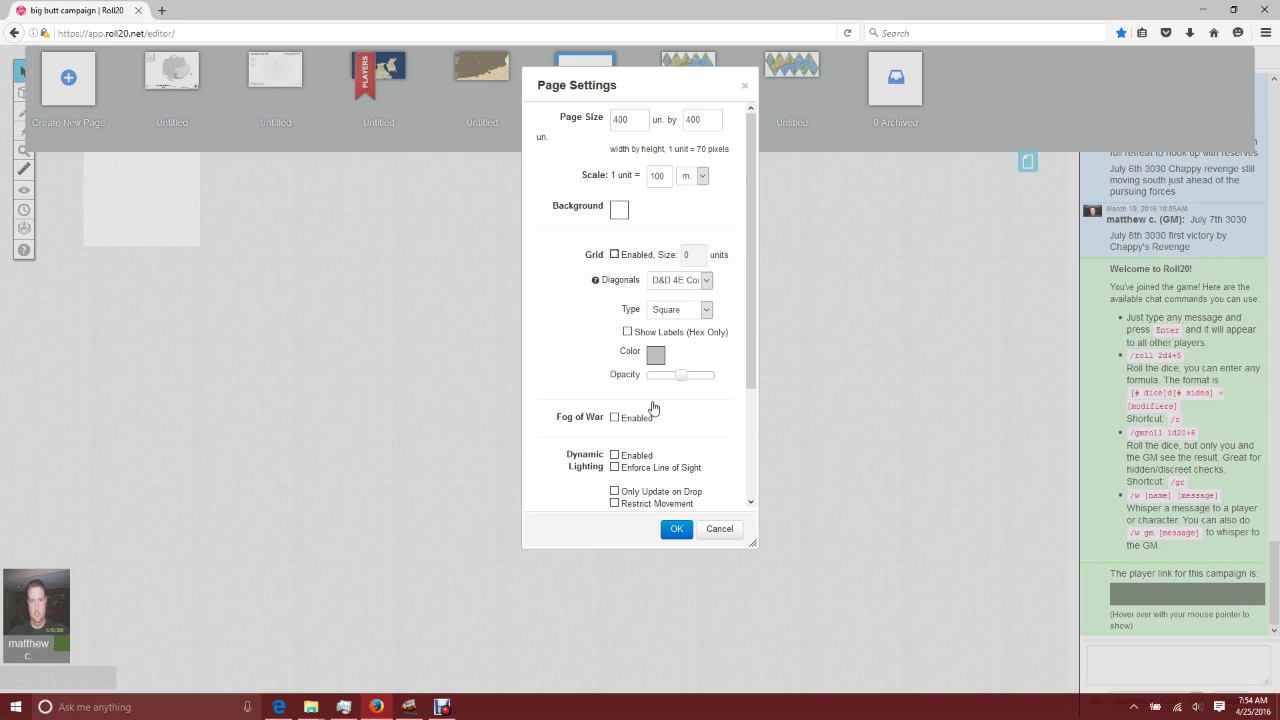
pyautogui.click(676, 529)
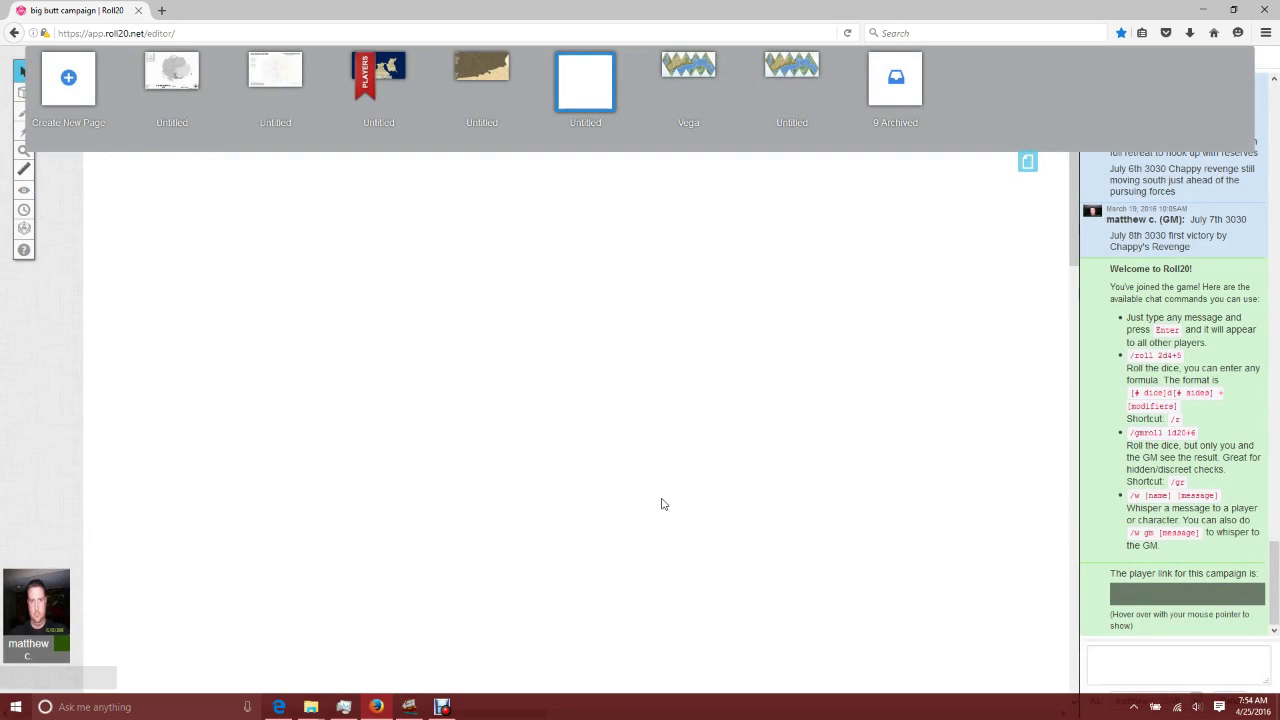
# - Open the untitled planet map page and examine its size, scale and hex grid settings without changing them
pyautogui.click(797, 82)
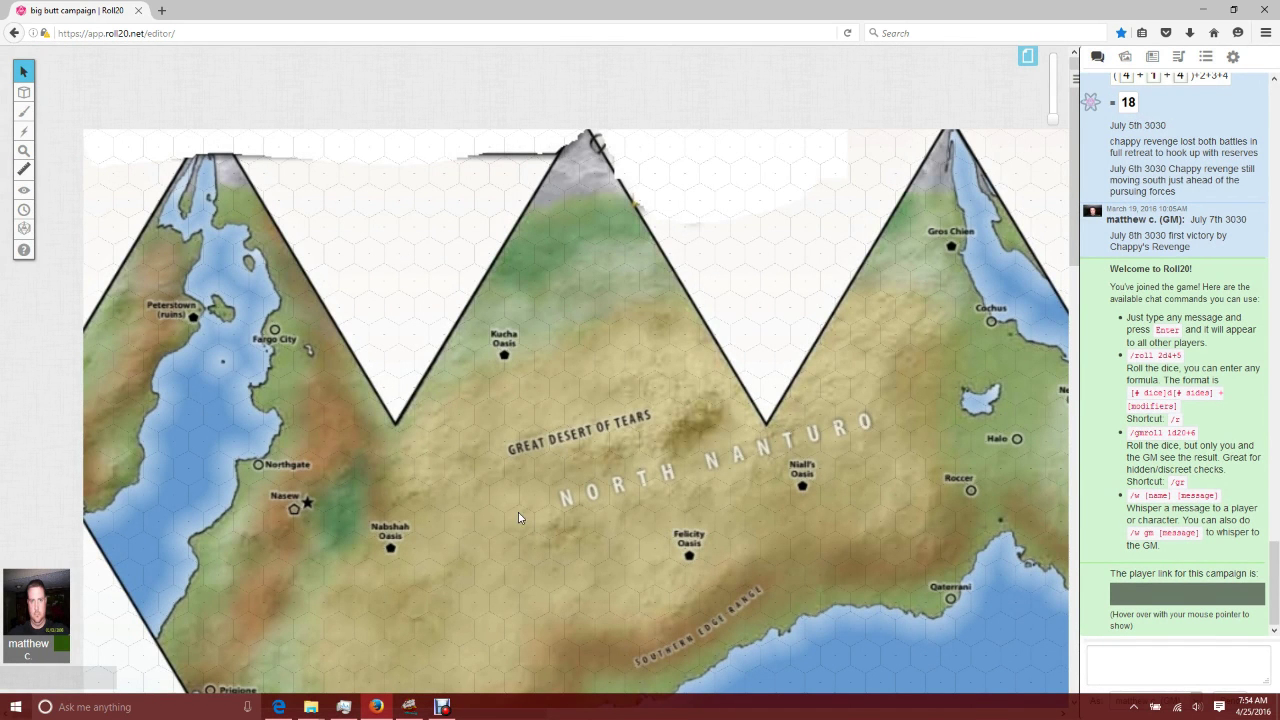
pyautogui.click(1026, 58)
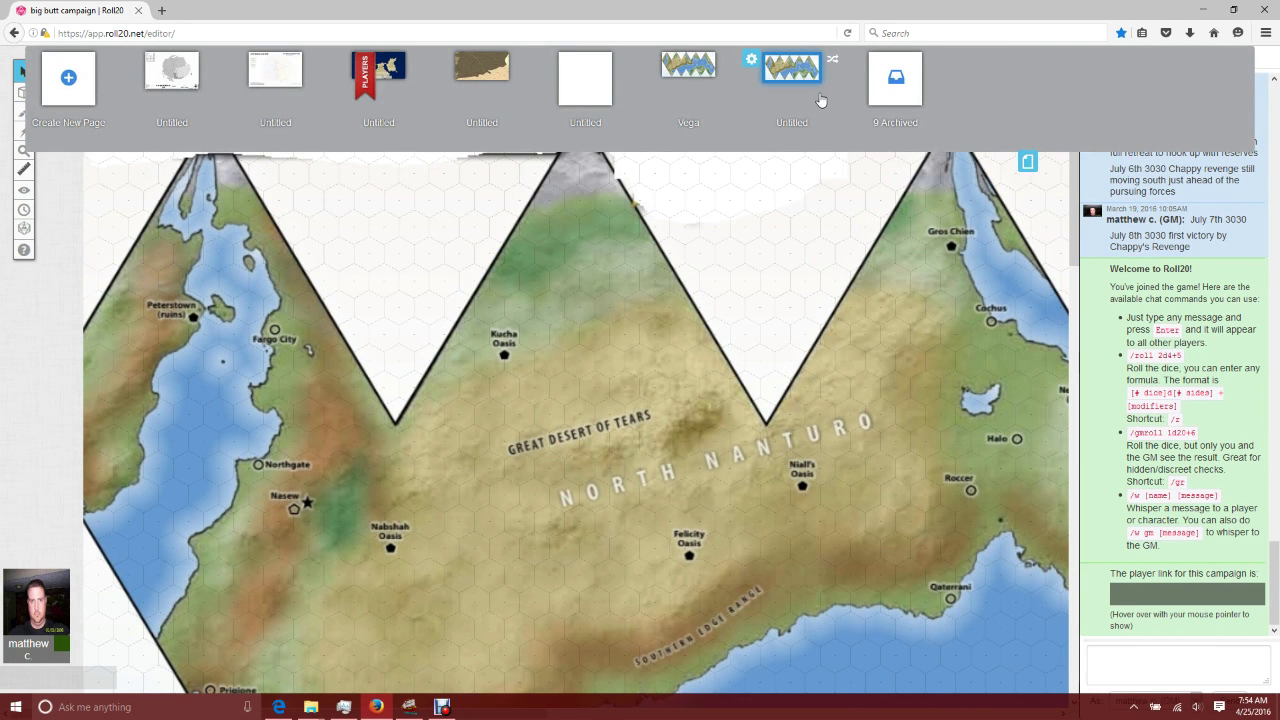
pyautogui.click(751, 61)
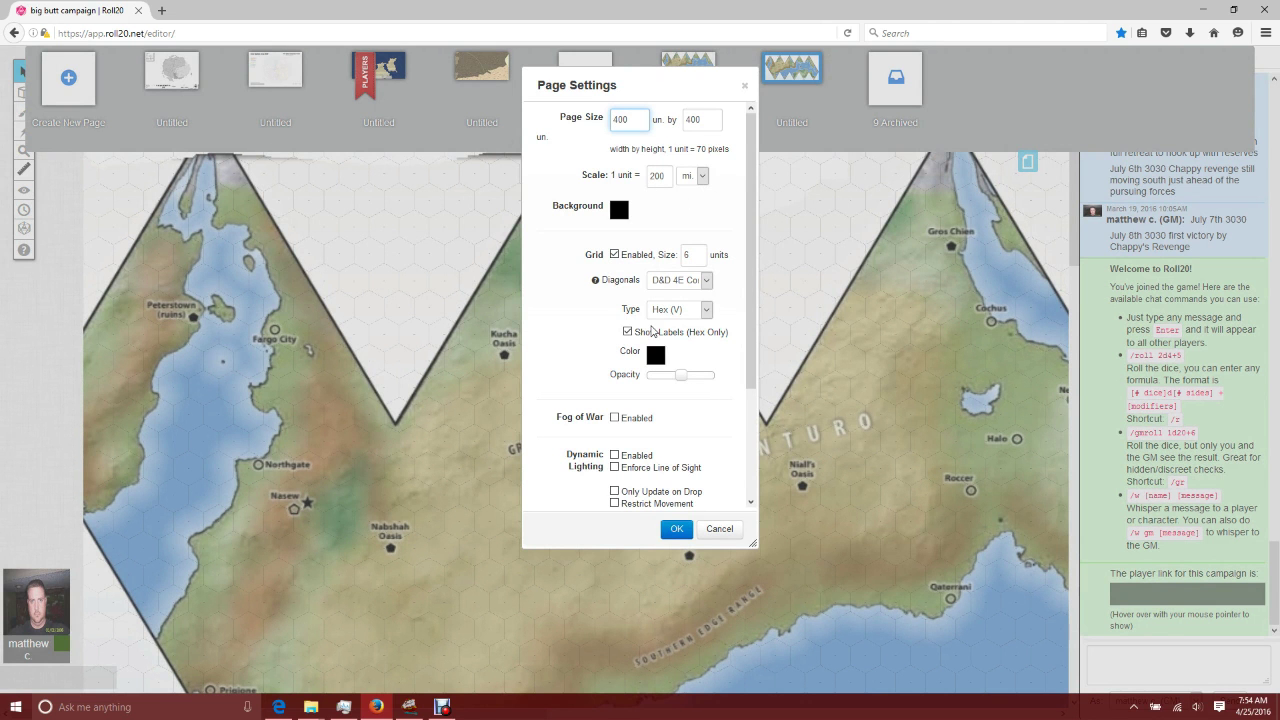
pyautogui.click(720, 529)
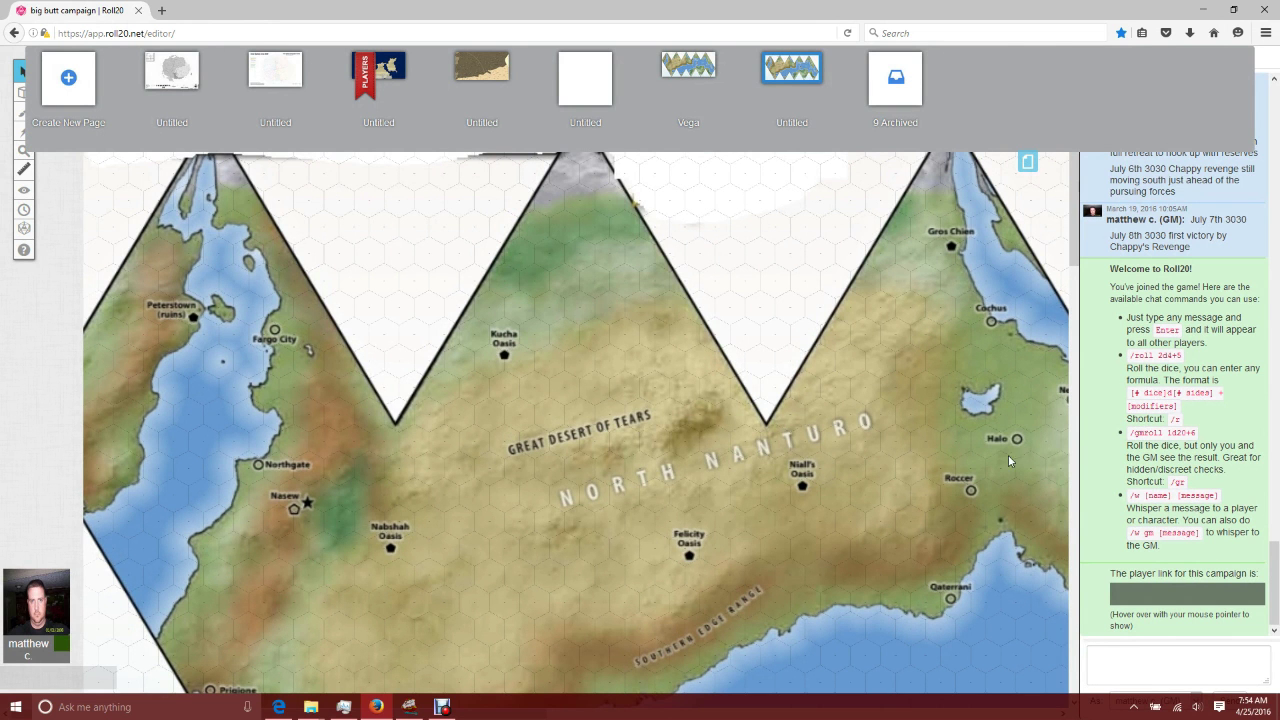
# - Return to the new blank page and review its page settings without changing them
pyautogui.click(577, 89)
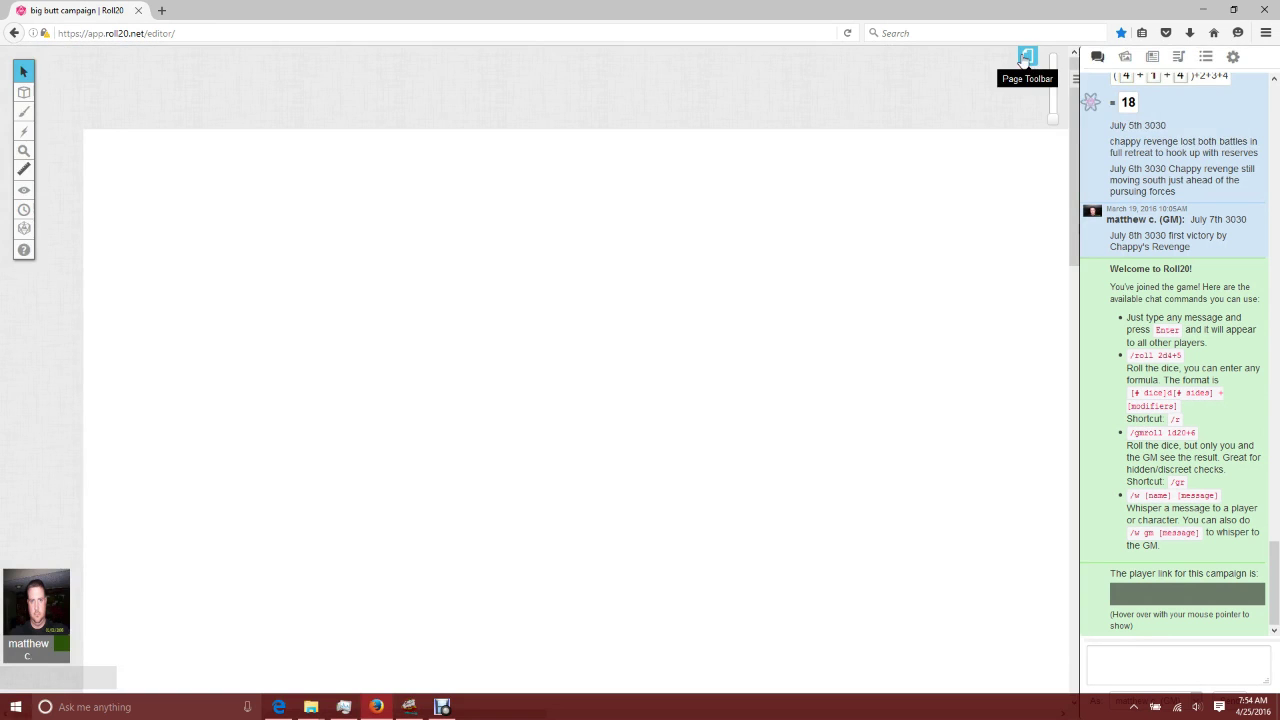
pyautogui.click(1027, 56)
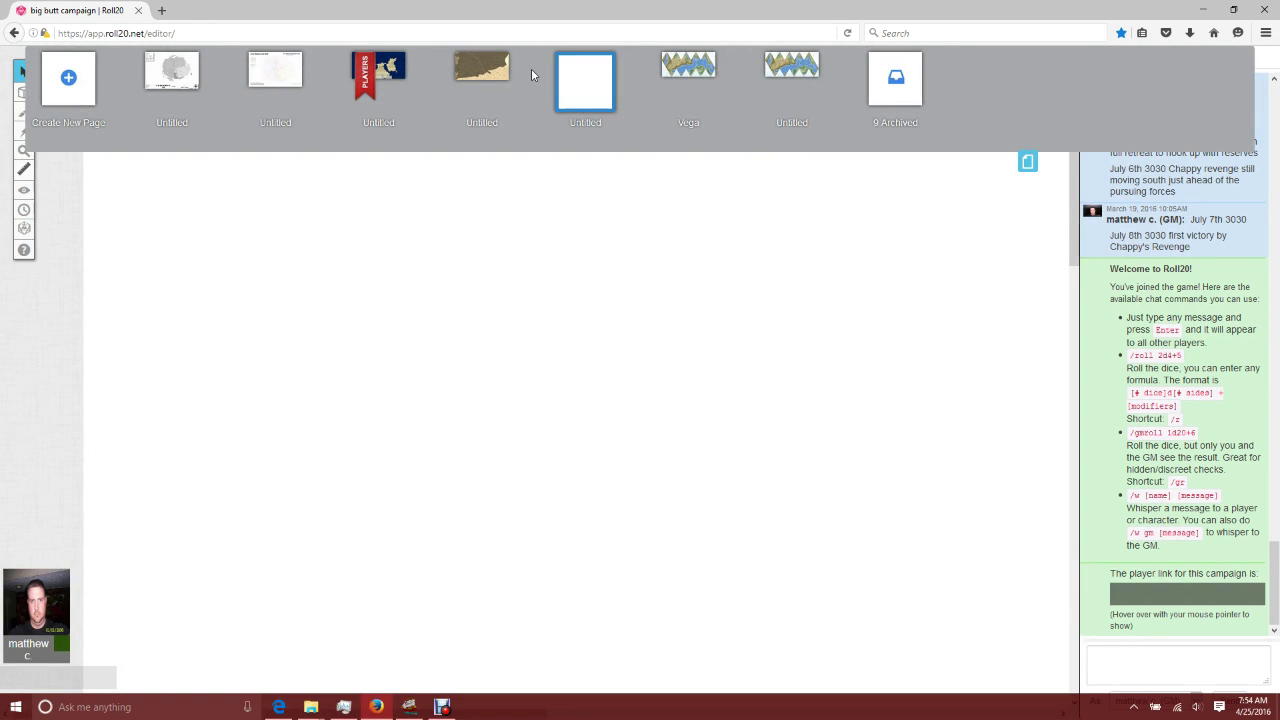
pyautogui.click(544, 64)
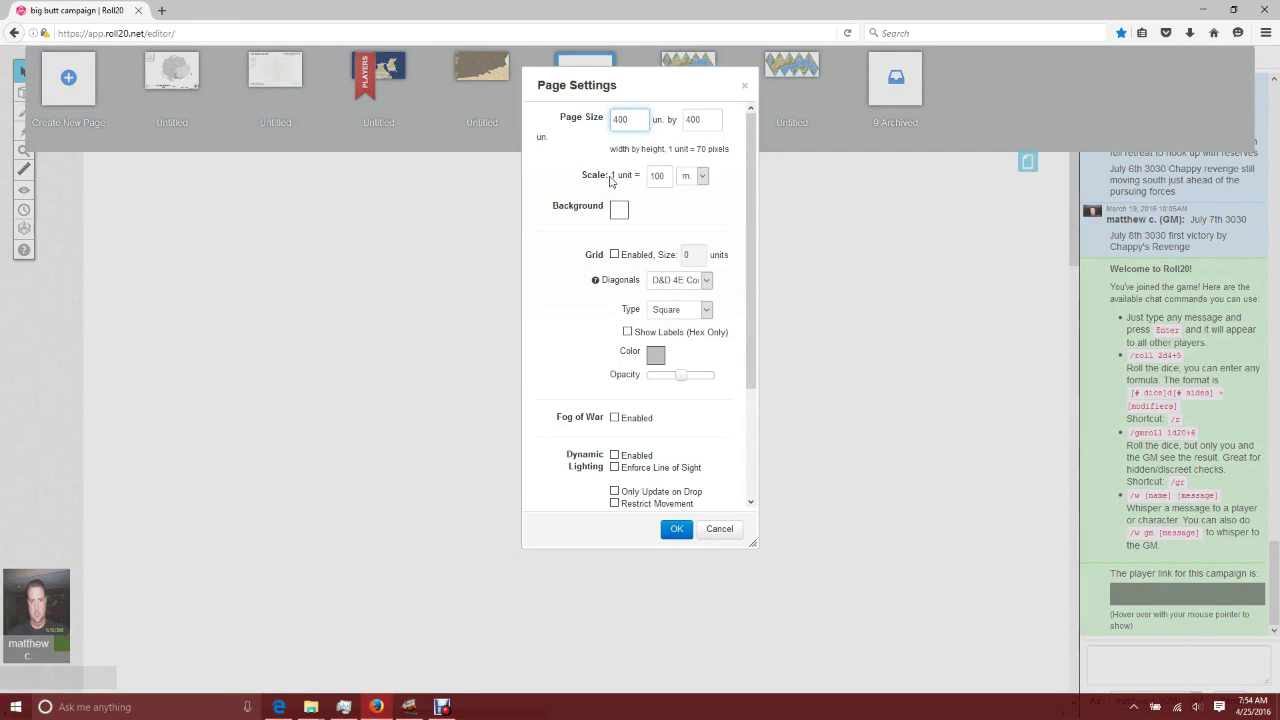
pyautogui.click(710, 533)
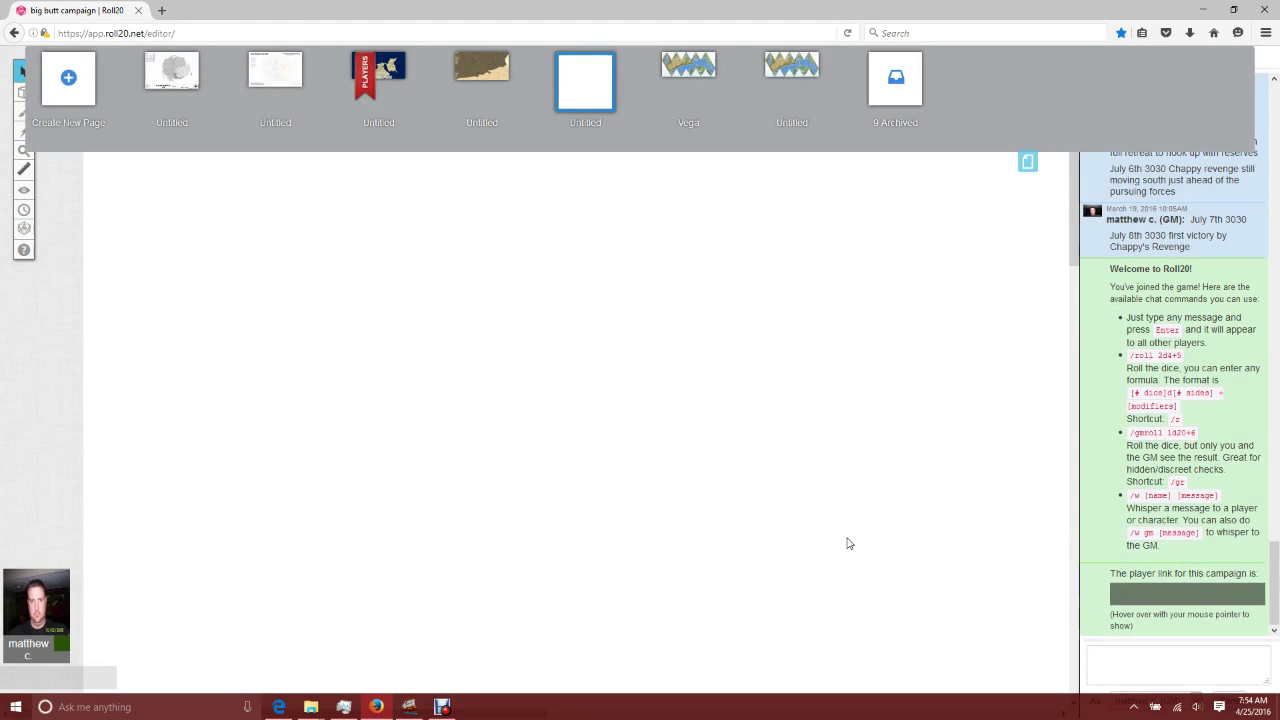
# - Switch to Fractal Mapper and draw a three-point fractal landmass in the upper-left part of the hex ocean map
pyautogui.moveTo(677, 20); pyautogui.dragTo(848, 41)
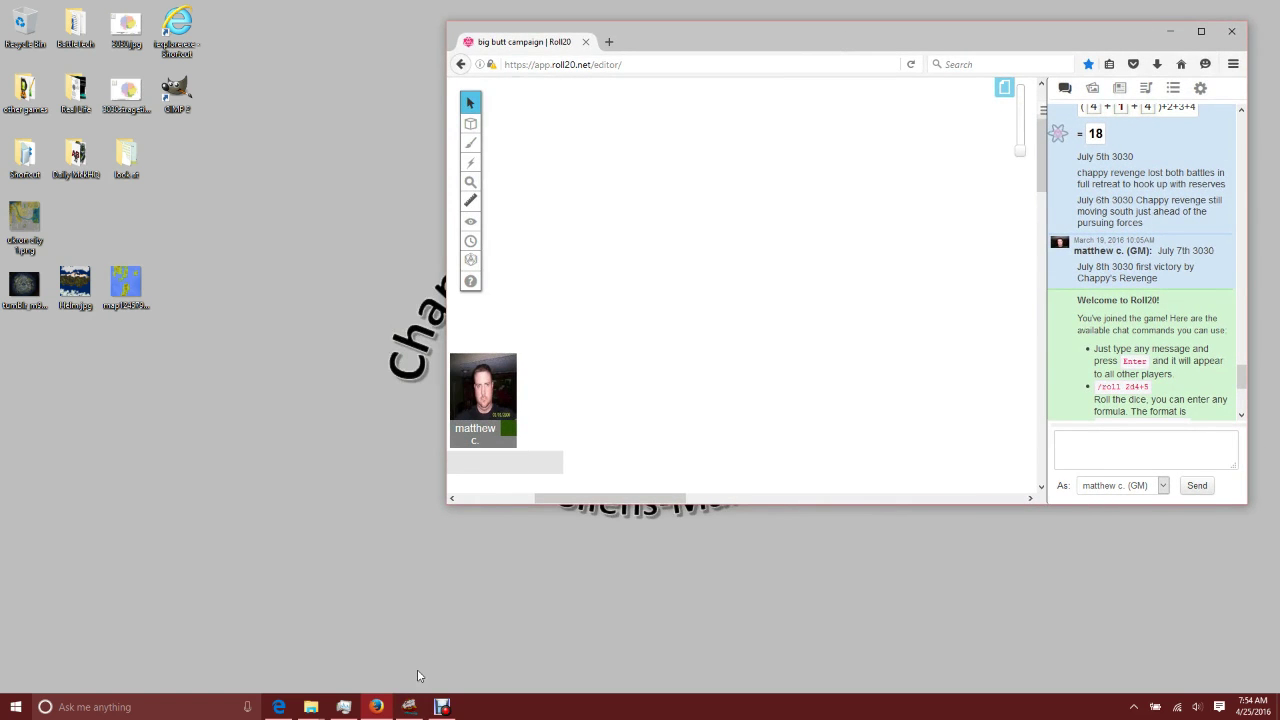
pyautogui.click(409, 706)
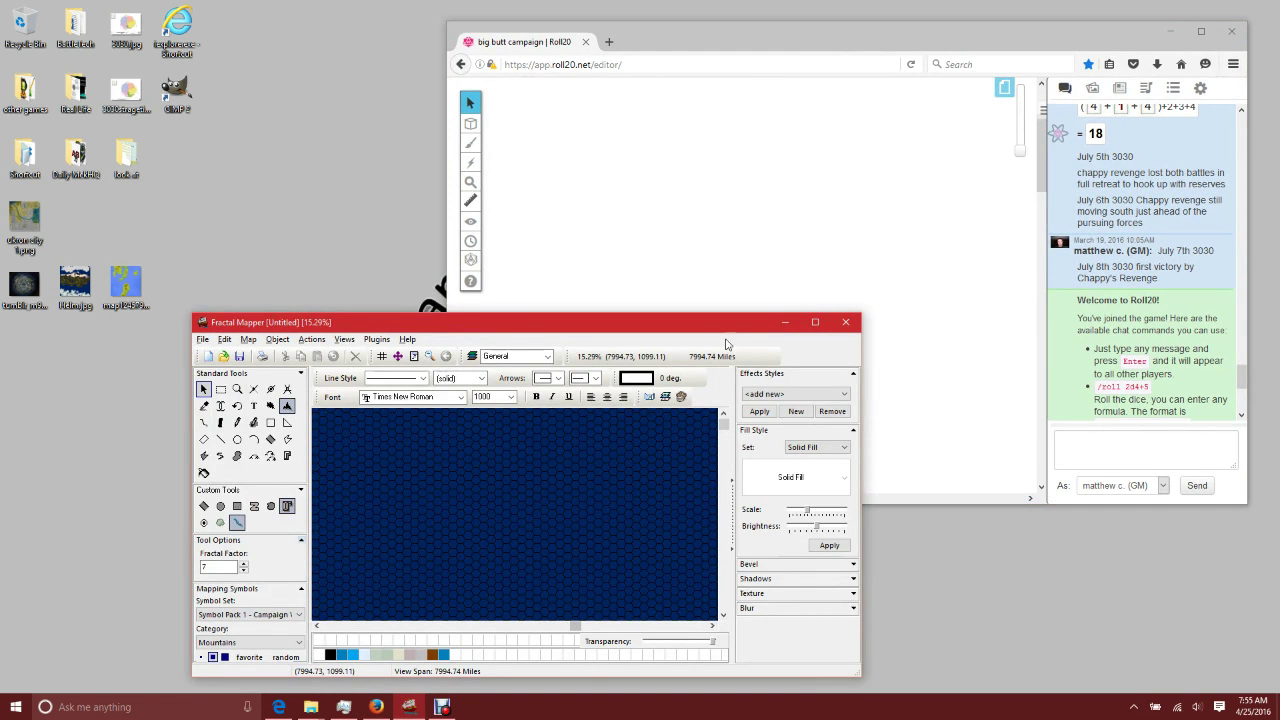
pyautogui.click(816, 324)
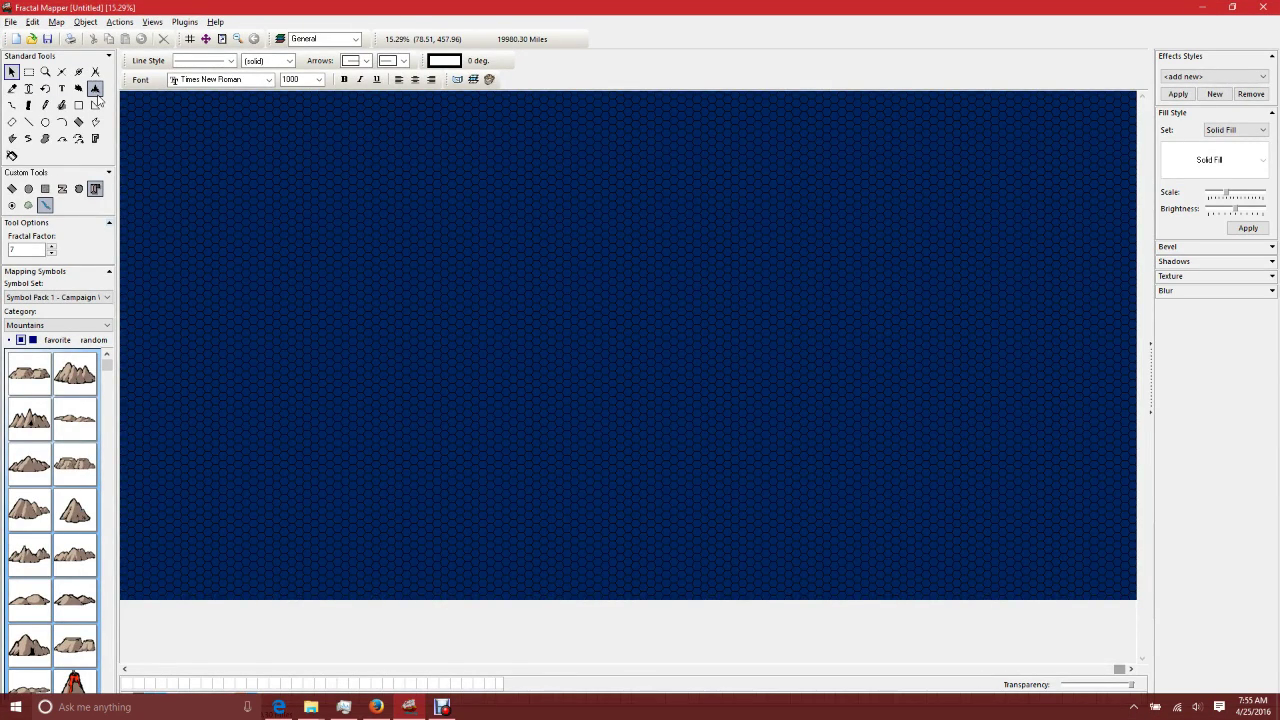
pyautogui.click(95, 88)
pyautogui.click(264, 184)
pyautogui.click(760, 235)
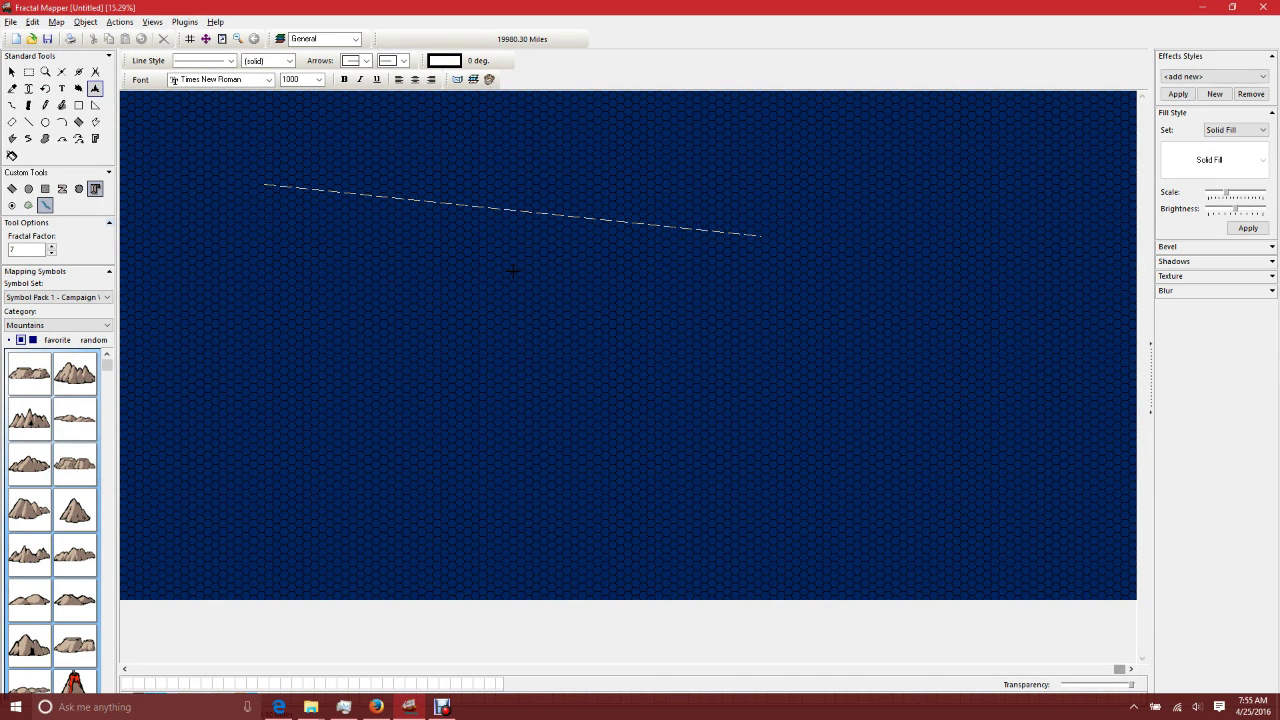
pyautogui.click(206, 289)
pyautogui.rightClick(206, 289)
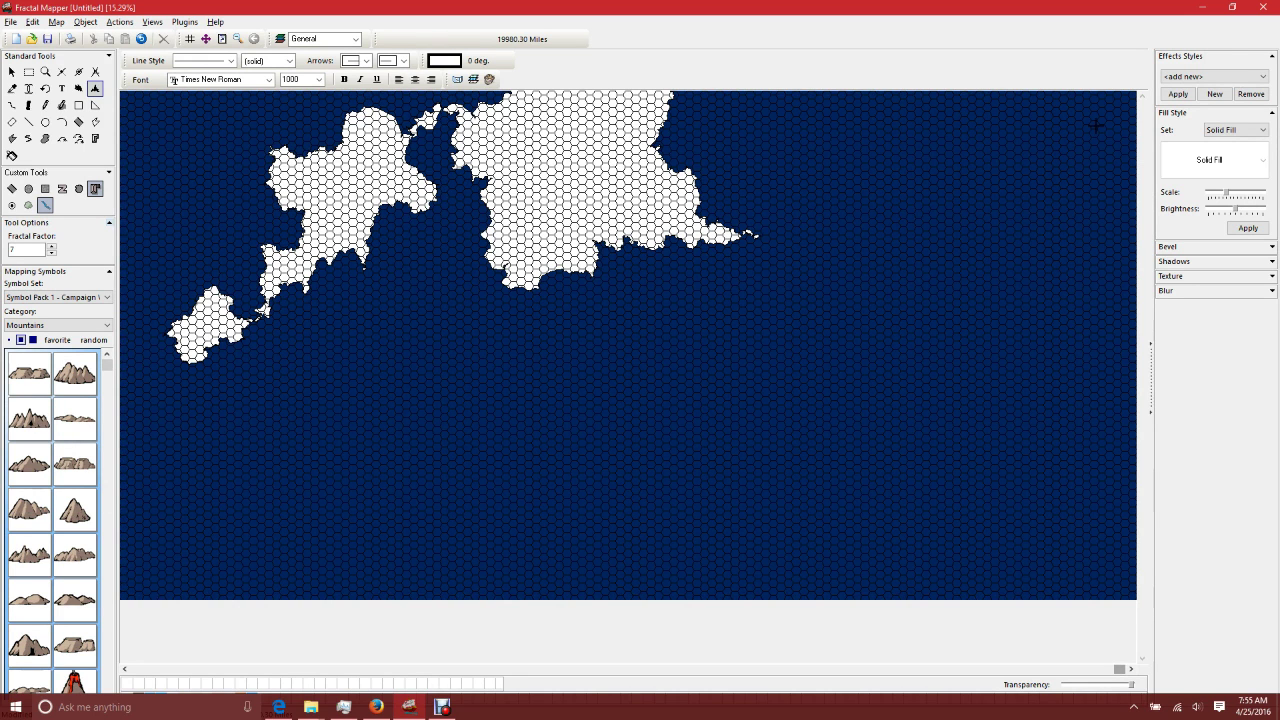
# - Put Fractal Mapper aside and view the finished map image Helm.jpg from the desktop
pyautogui.click(1203, 7)
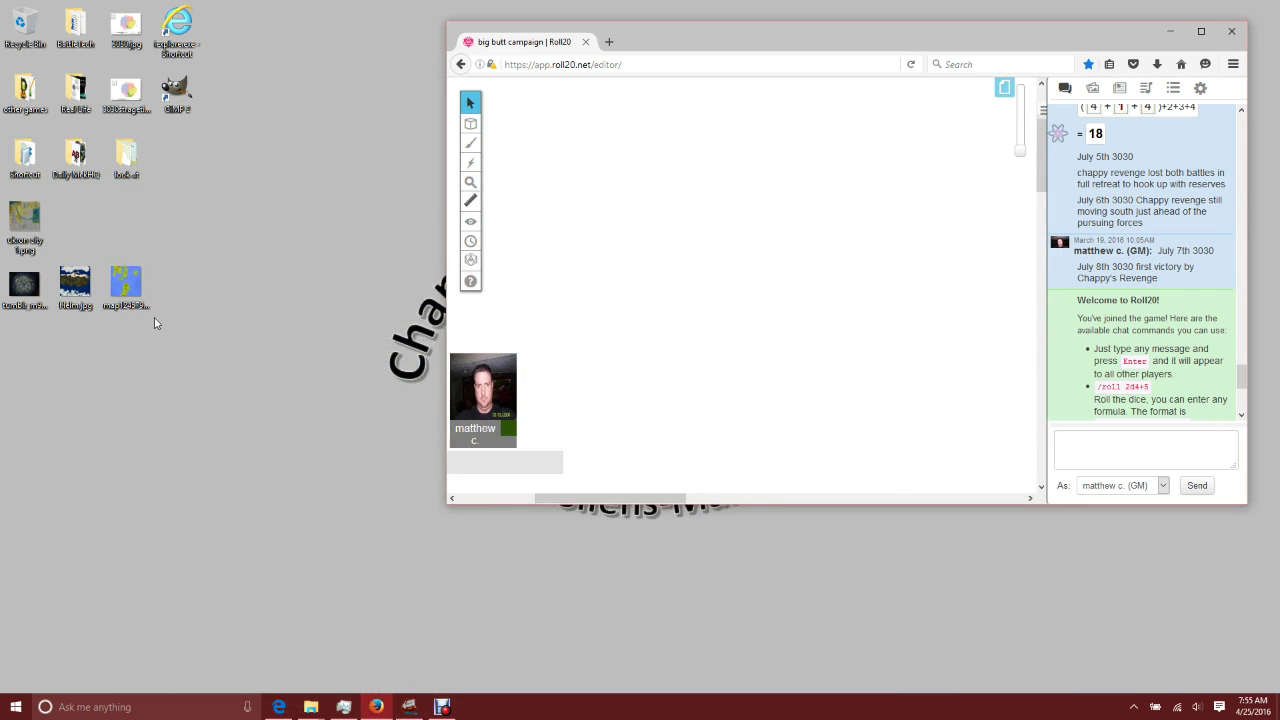
pyautogui.doubleClick(85, 289)
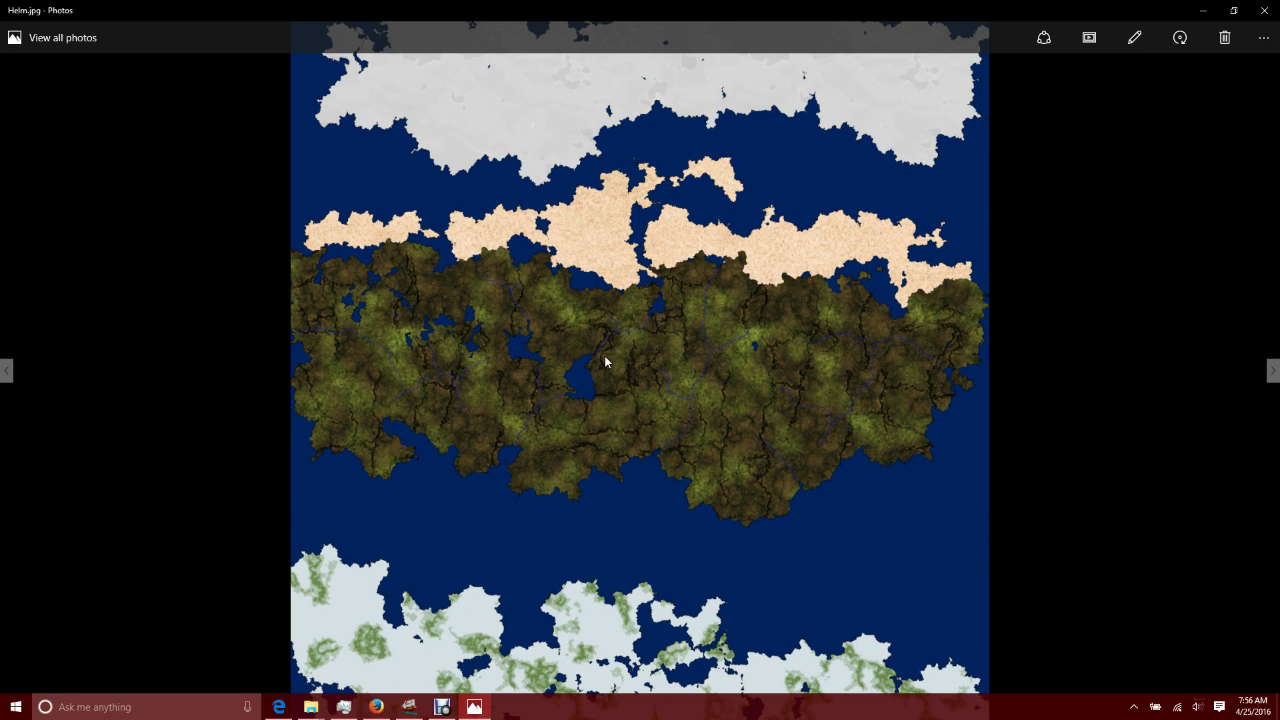
pyautogui.click(1264, 10)
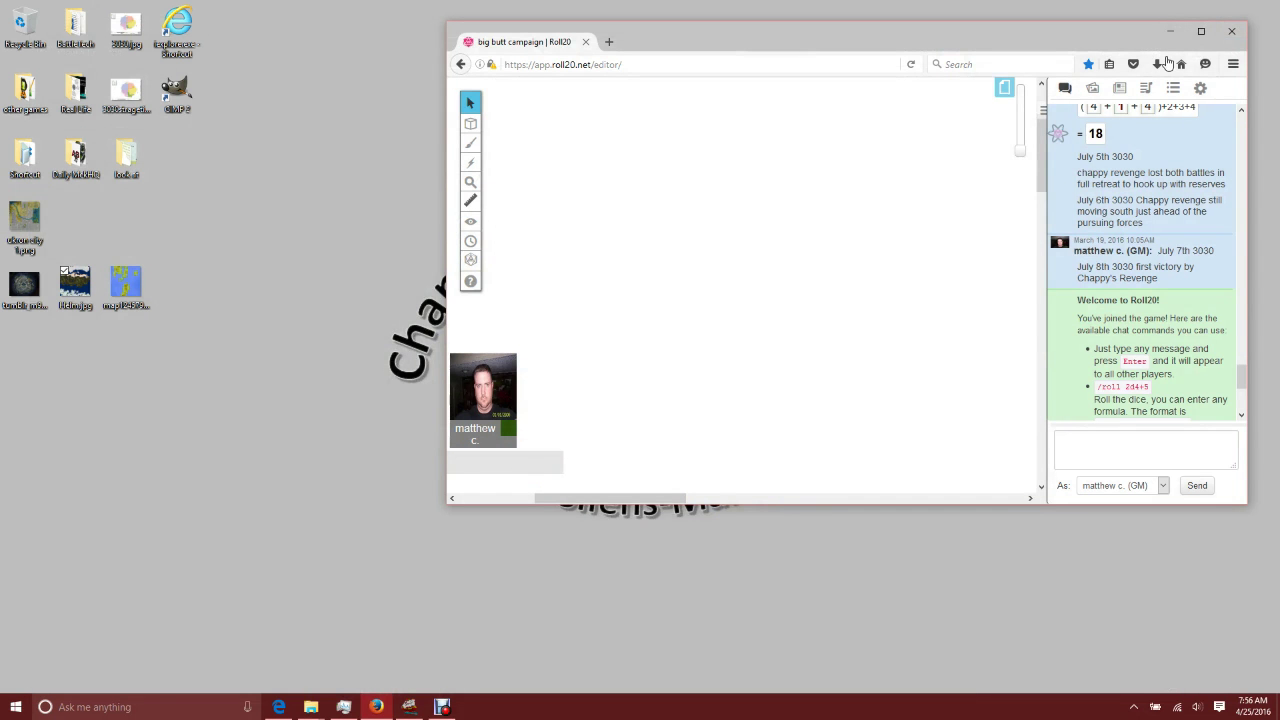
# - Go back to the Roll20 home page and reopen the big butt campaign's details page
pyautogui.click(461, 64)
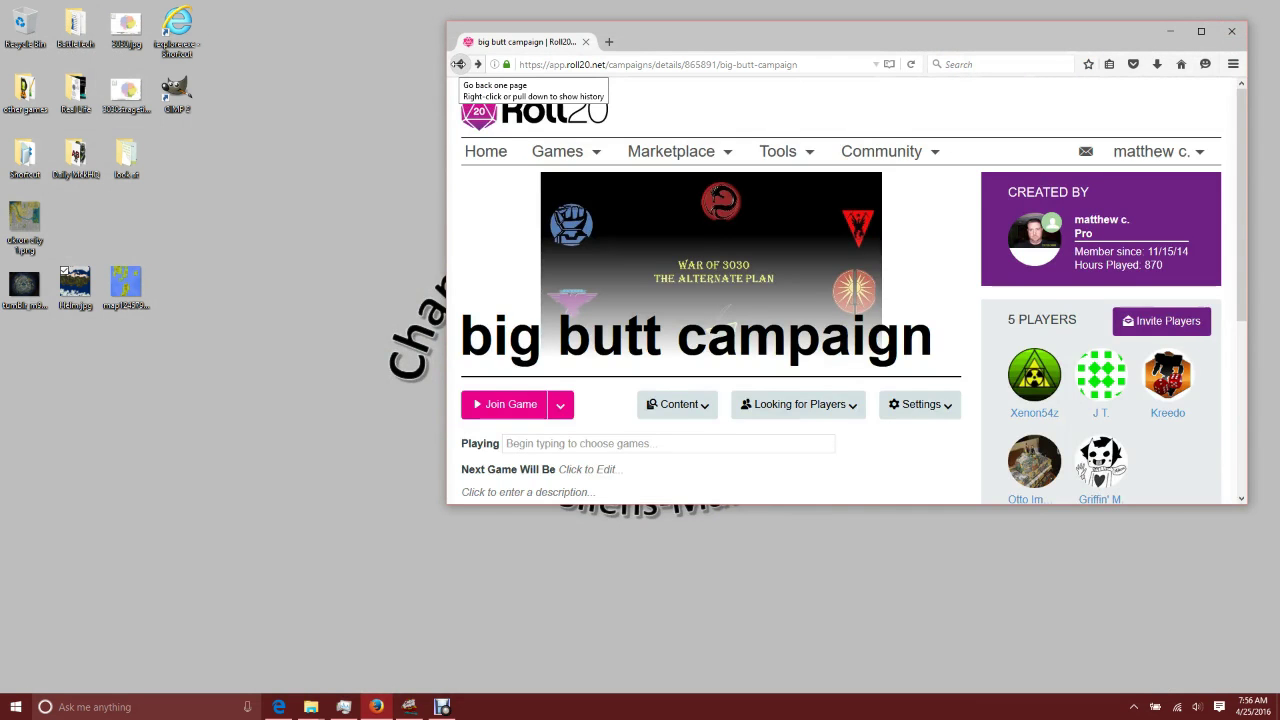
pyautogui.click(461, 64)
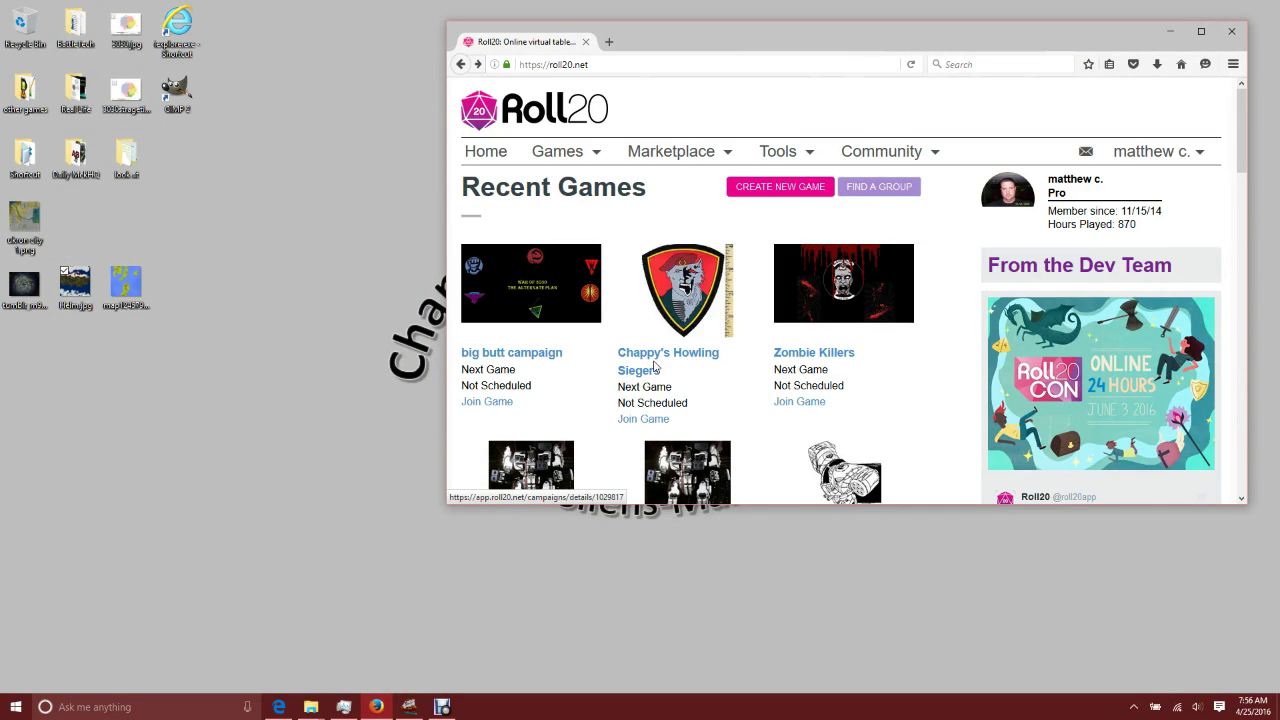
pyautogui.click(507, 356)
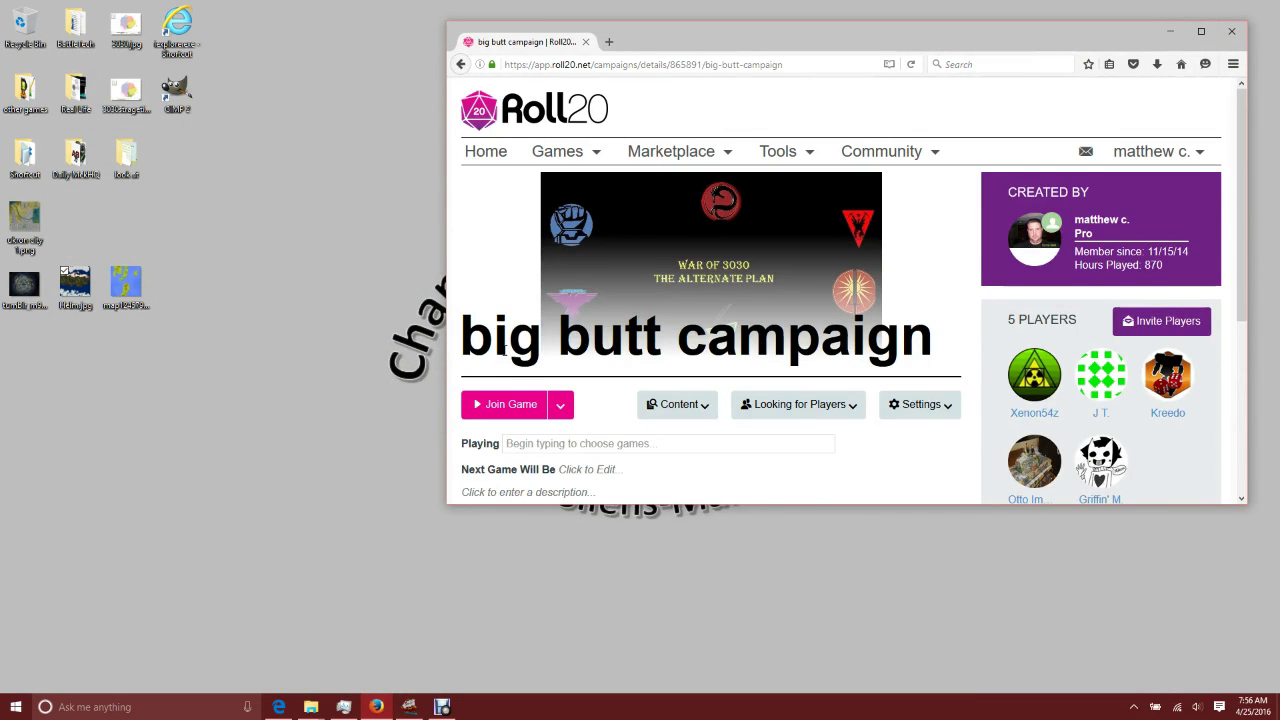
# - Join the big butt campaign's game and open its blank untitled page
pyautogui.click(512, 405)
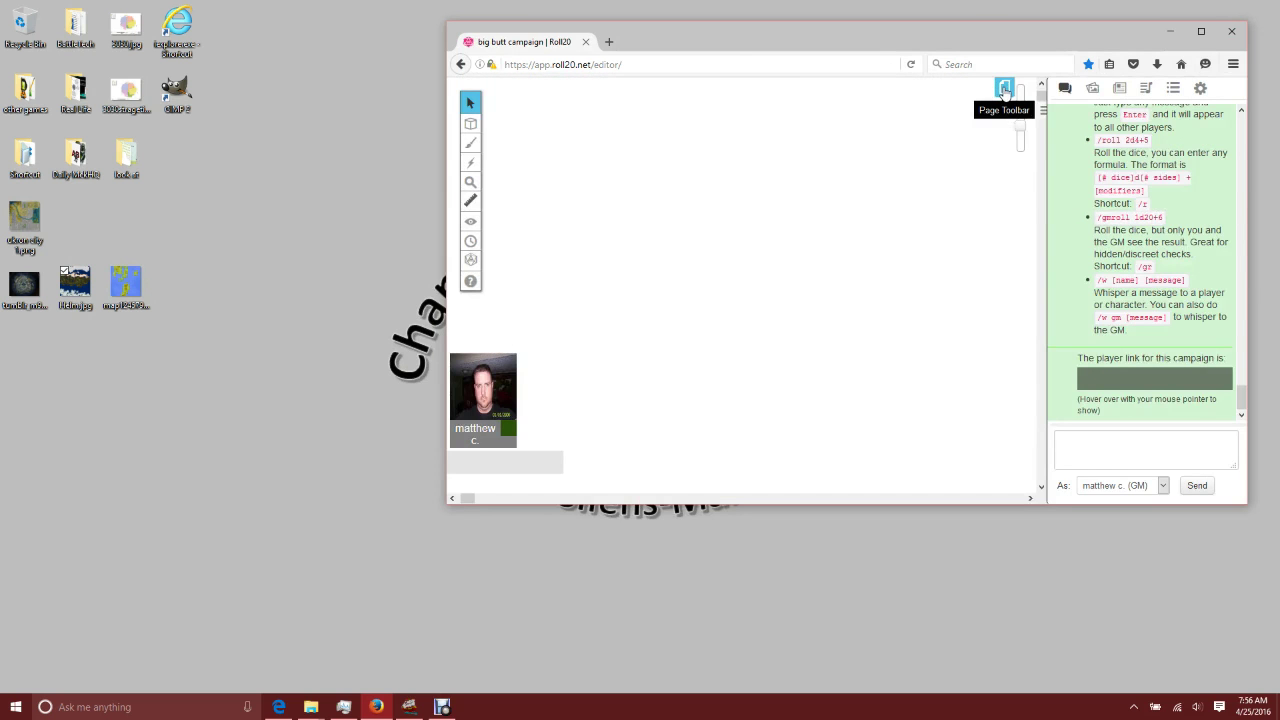
pyautogui.click(1004, 91)
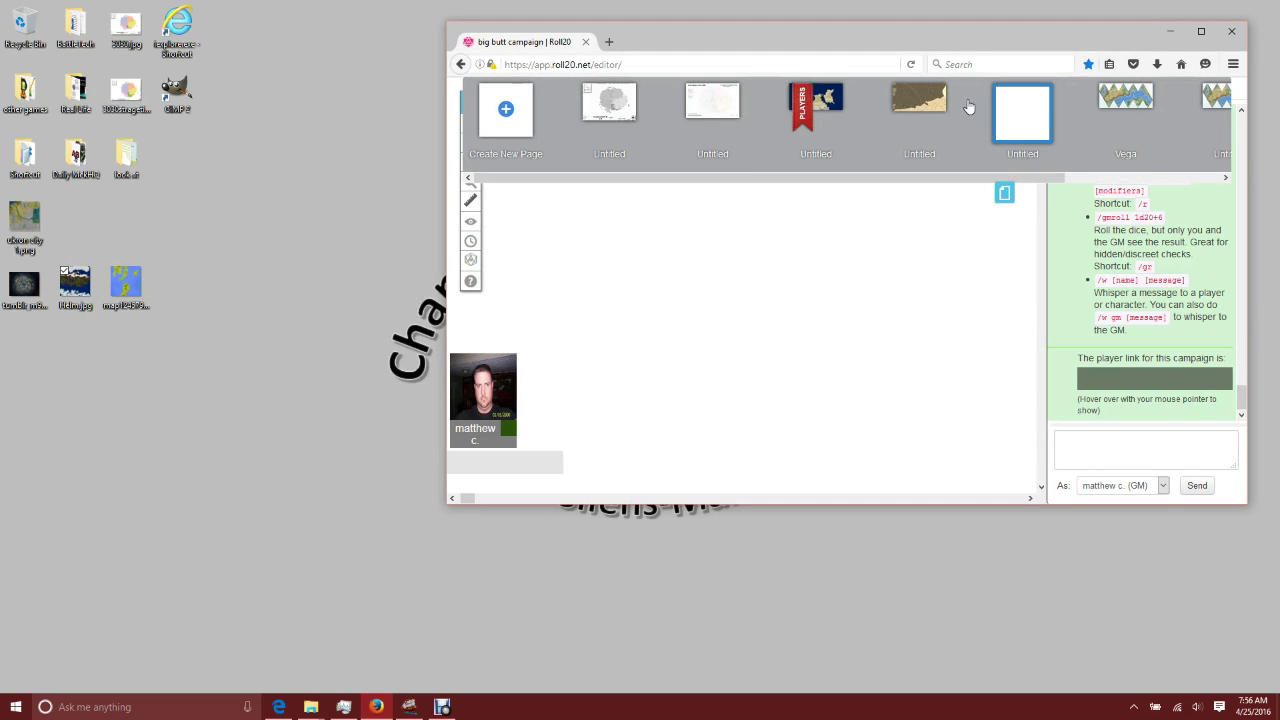
pyautogui.moveTo(843, 150)
pyautogui.click(1024, 114)
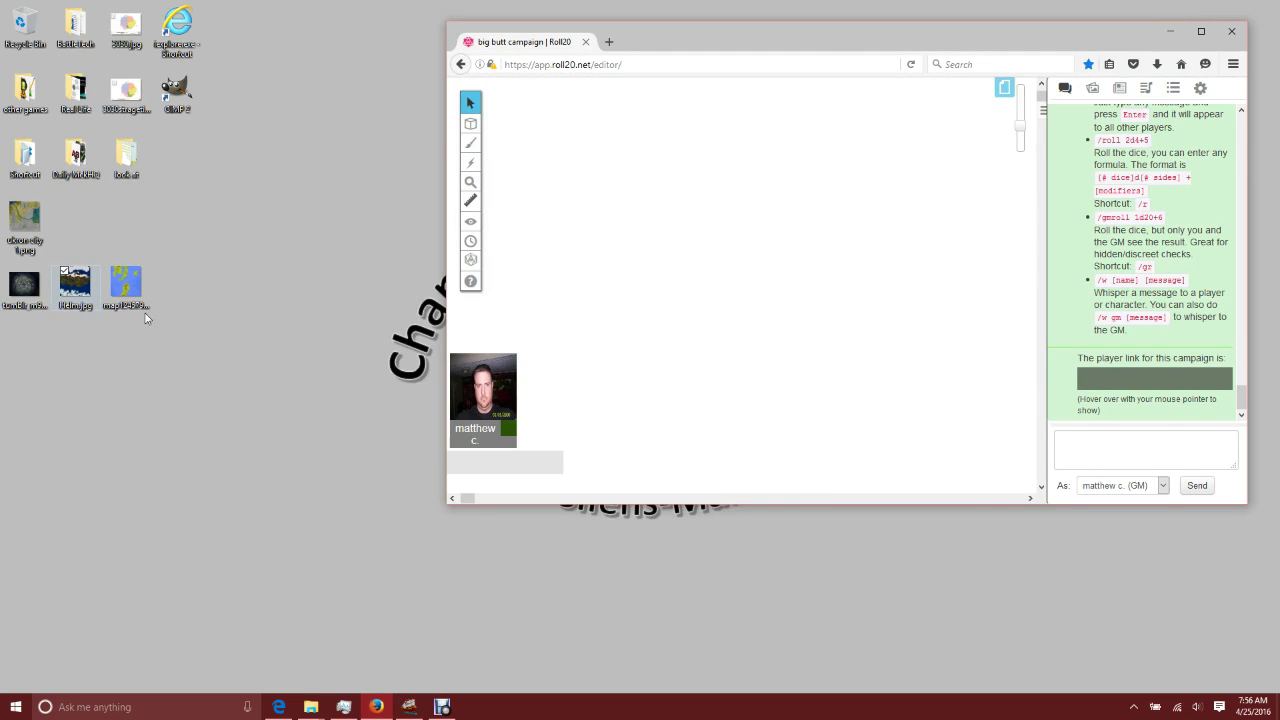
# - Place the desktop image of the blue ocean map with green landmasses onto the blank page and select it
pyautogui.moveTo(125, 288); pyautogui.dragTo(757, 280)
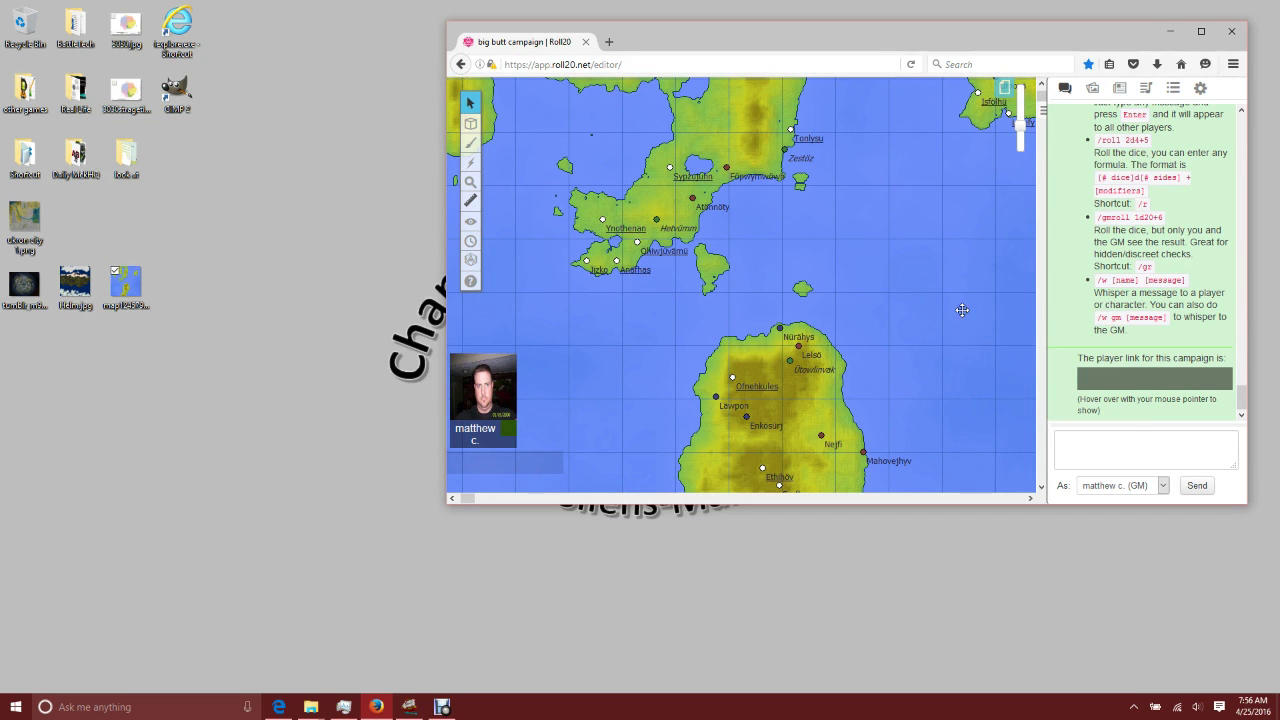
pyautogui.scroll(3, 790, 270)
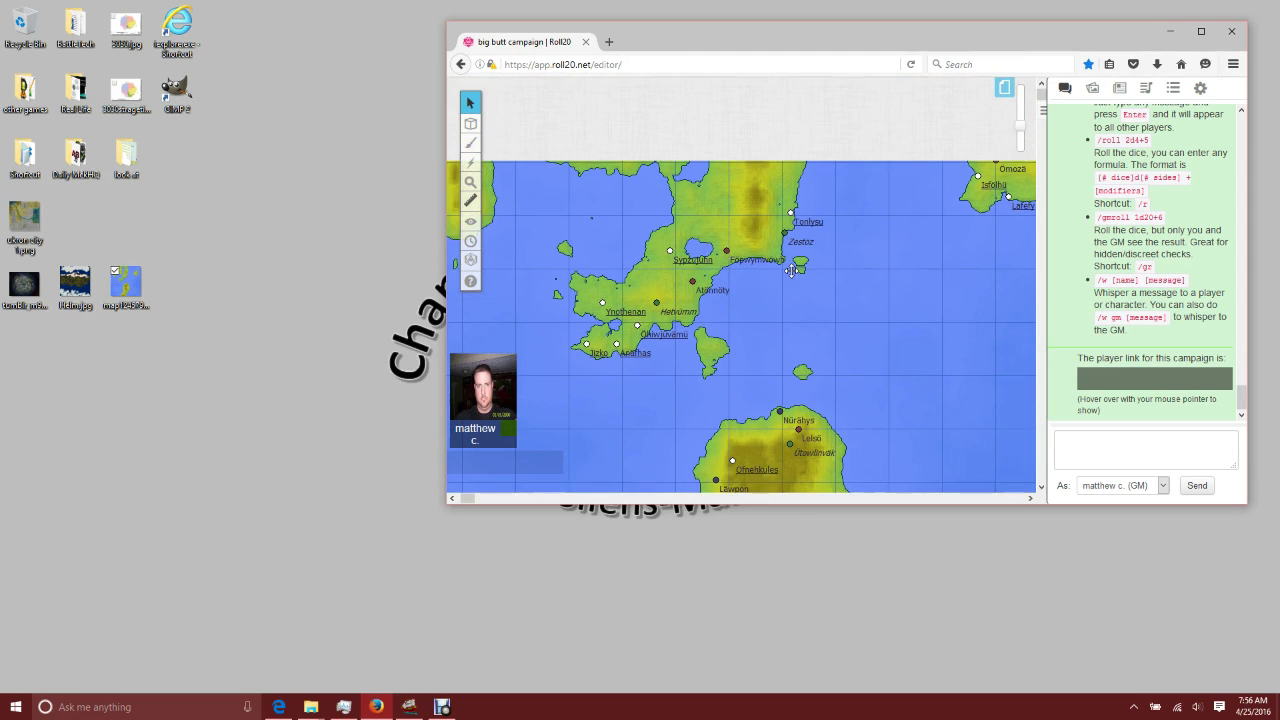
pyautogui.click(1201, 31)
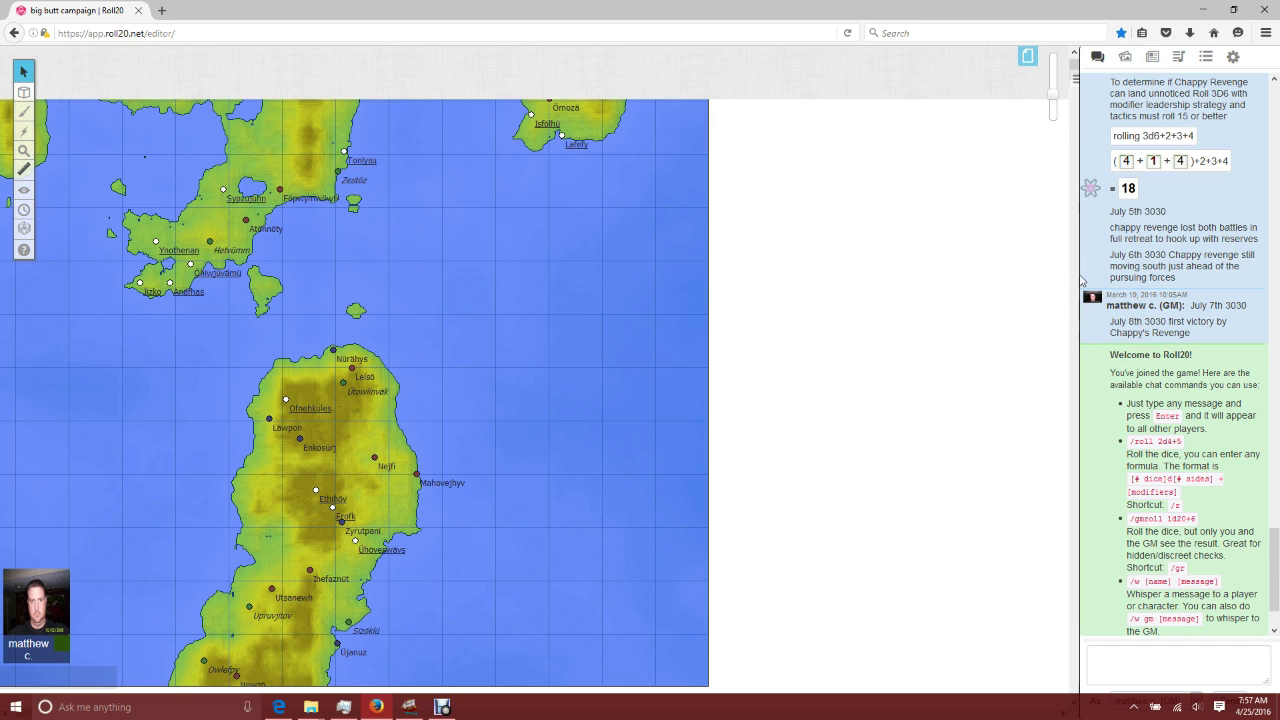
pyautogui.click(1051, 121)
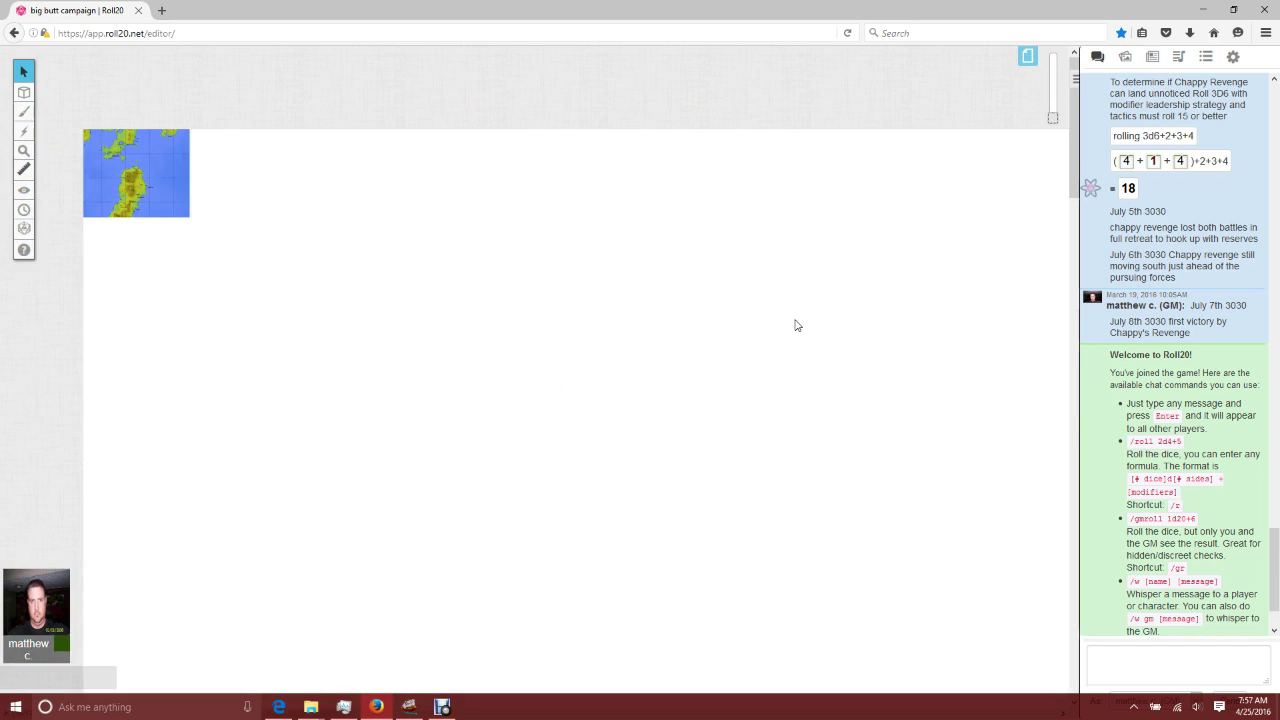
pyautogui.click(157, 190)
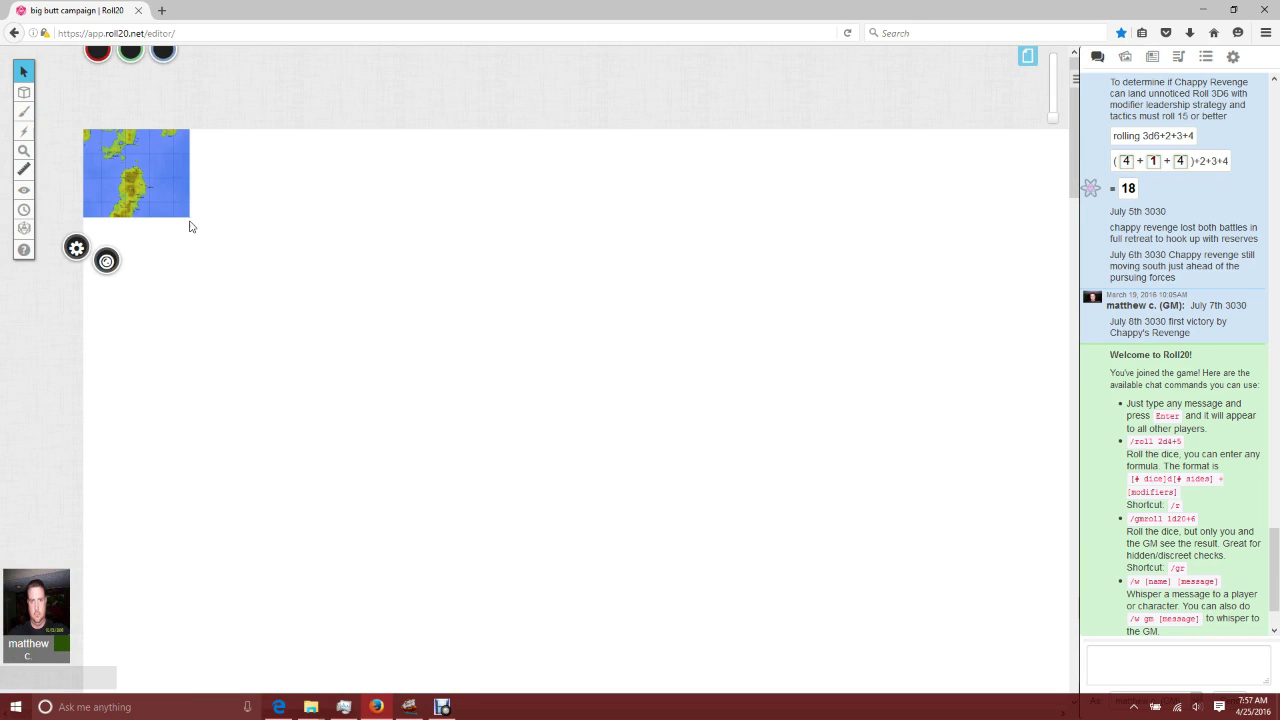
# - Enlarge the placed ocean map from its lower-right corner until it covers most of the visible canvas width
pyautogui.moveTo(1054, 120); pyautogui.dragTo(1052, 104)
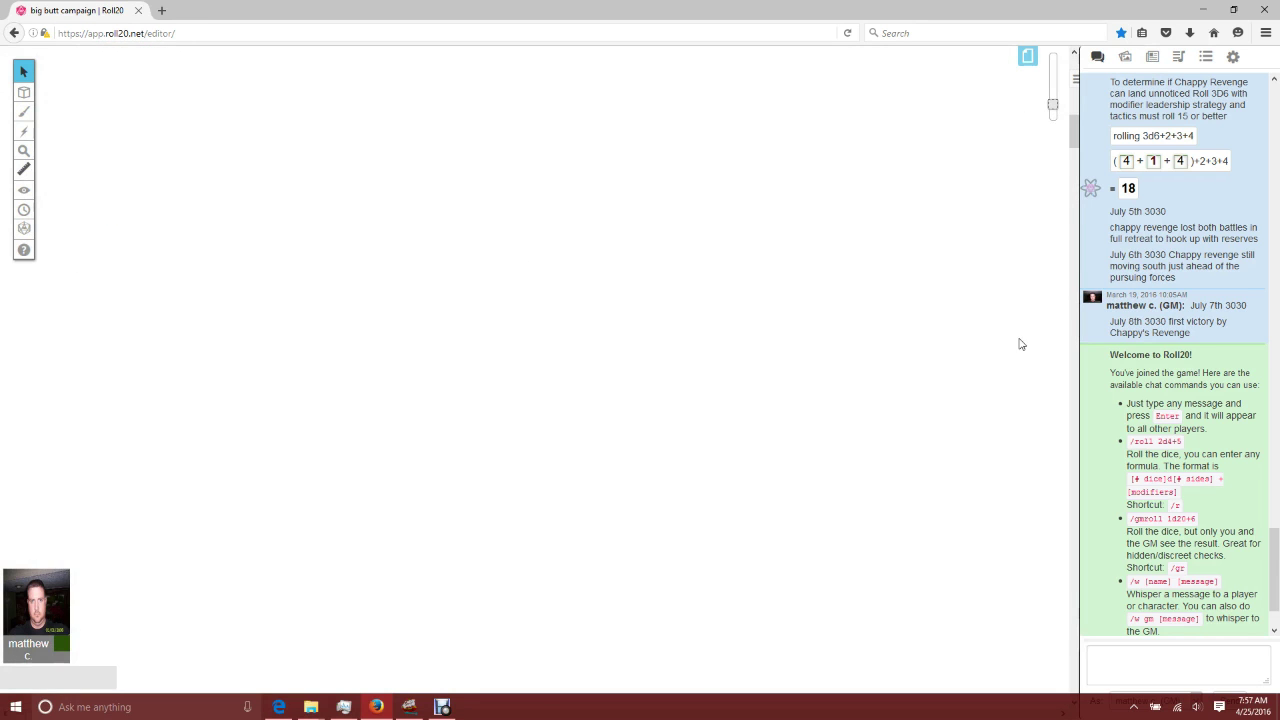
pyautogui.scroll(3, 1075, 115)
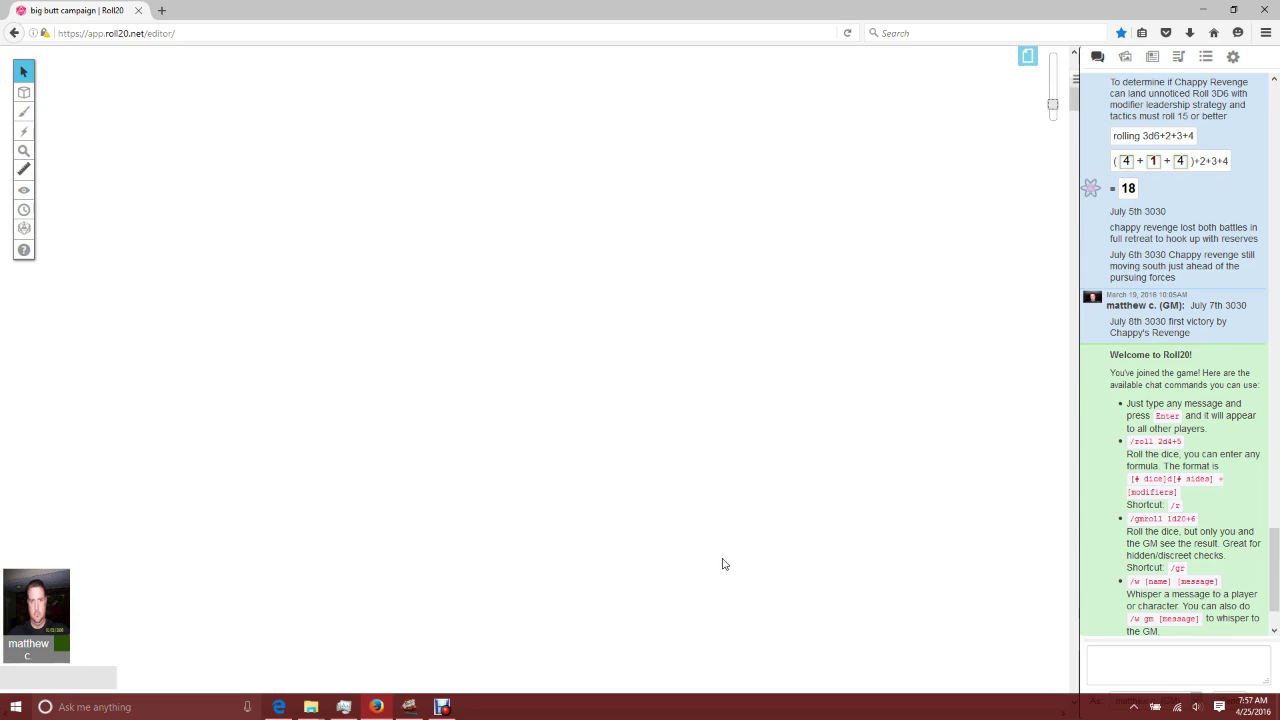
pyautogui.doubleClick(551, 9)
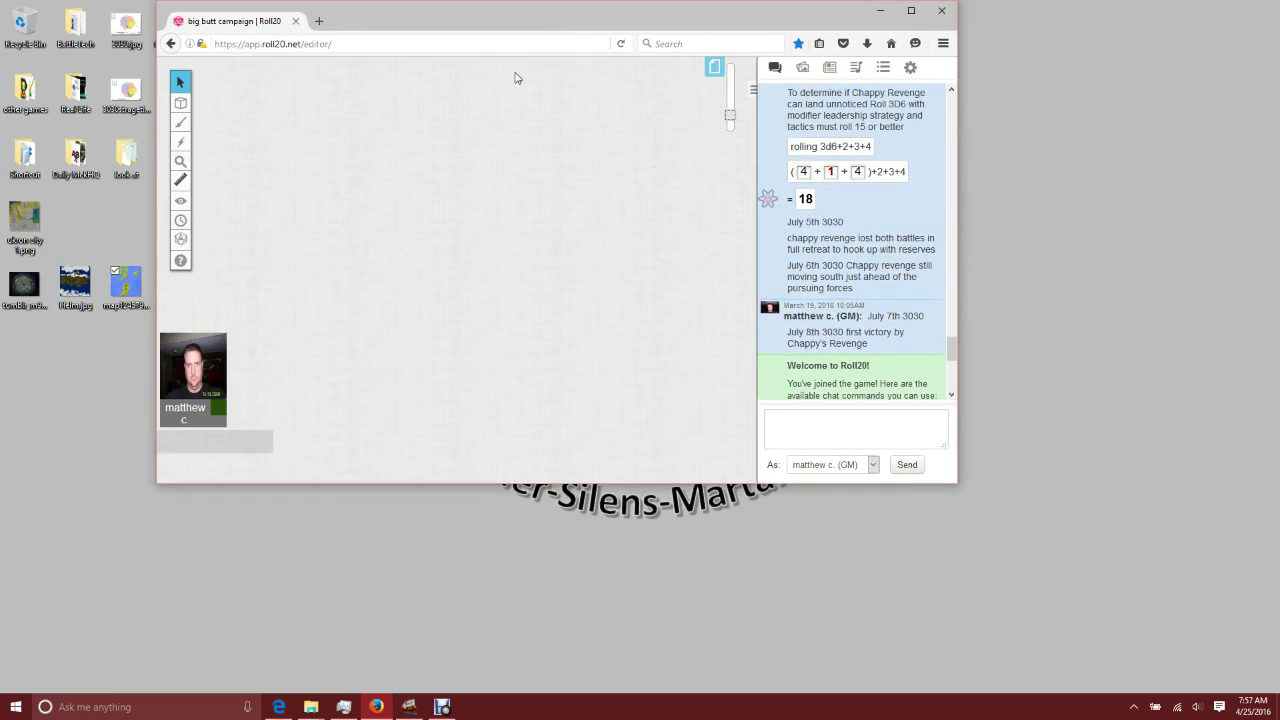
pyautogui.moveTo(271, 484); pyautogui.dragTo(185, 474)
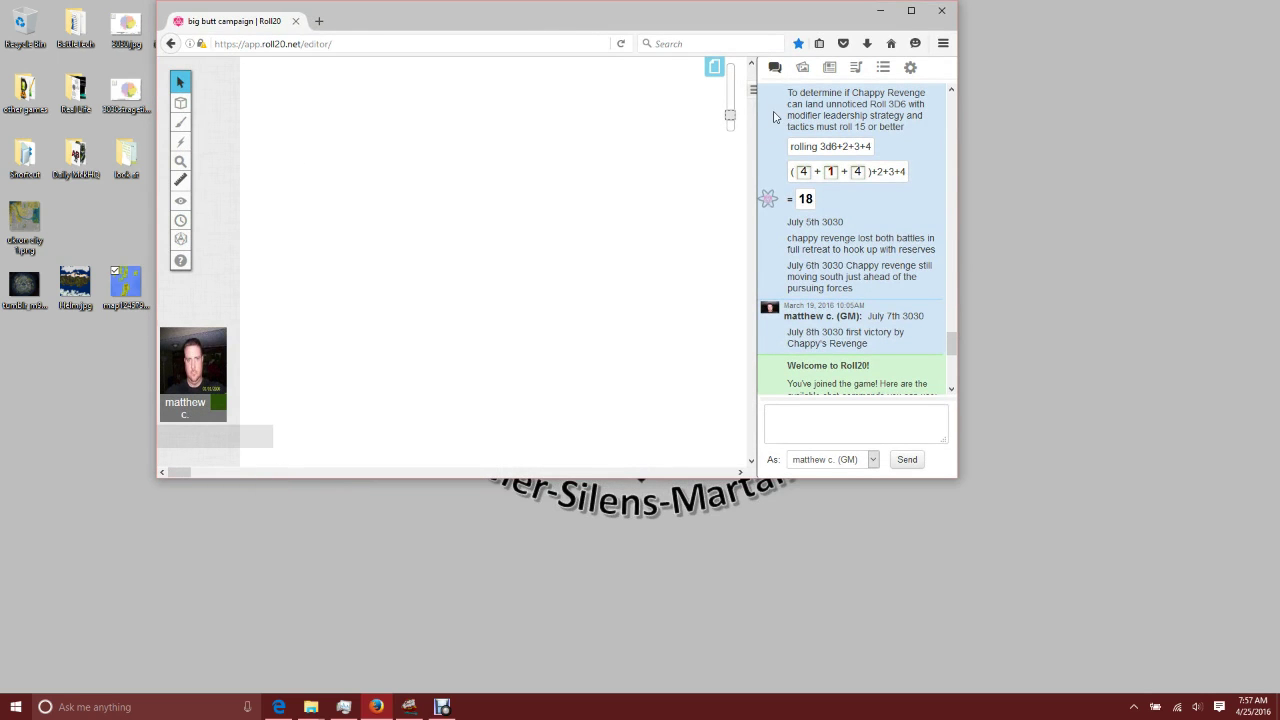
pyautogui.moveTo(753, 379); pyautogui.dragTo(752, 83)
pyautogui.scroll(-3, 614, 354)
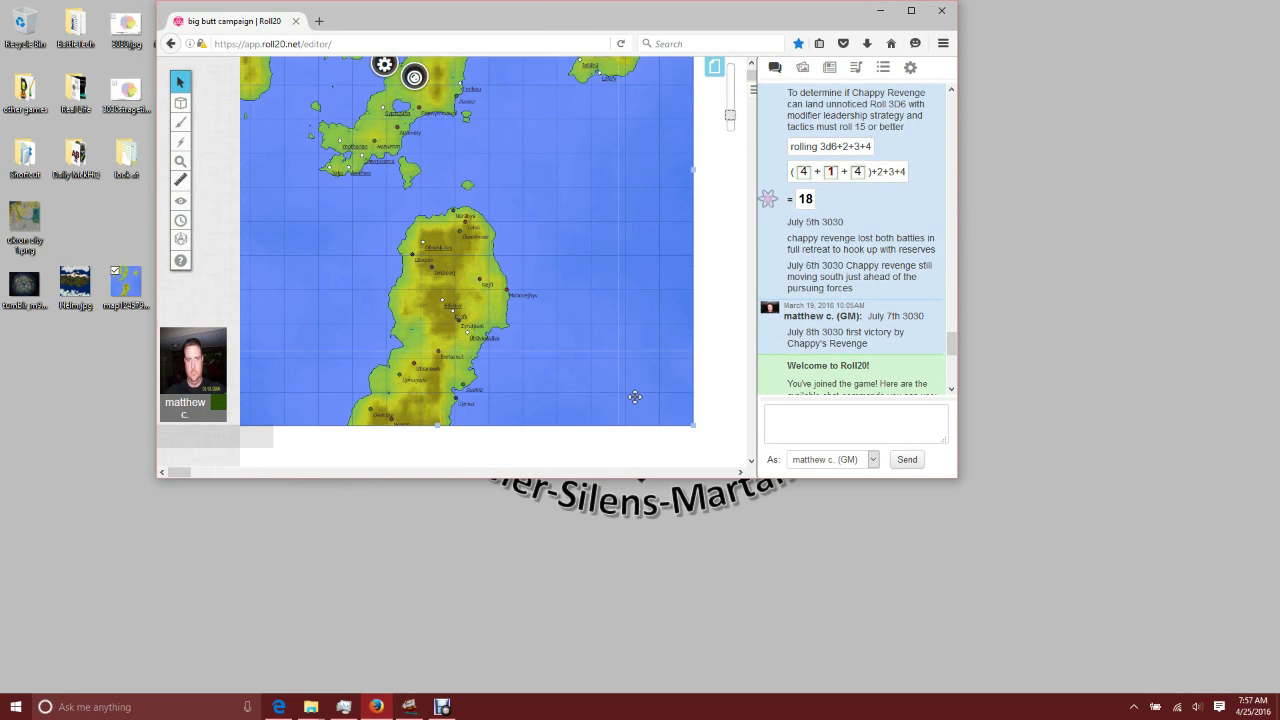
pyautogui.click(911, 10)
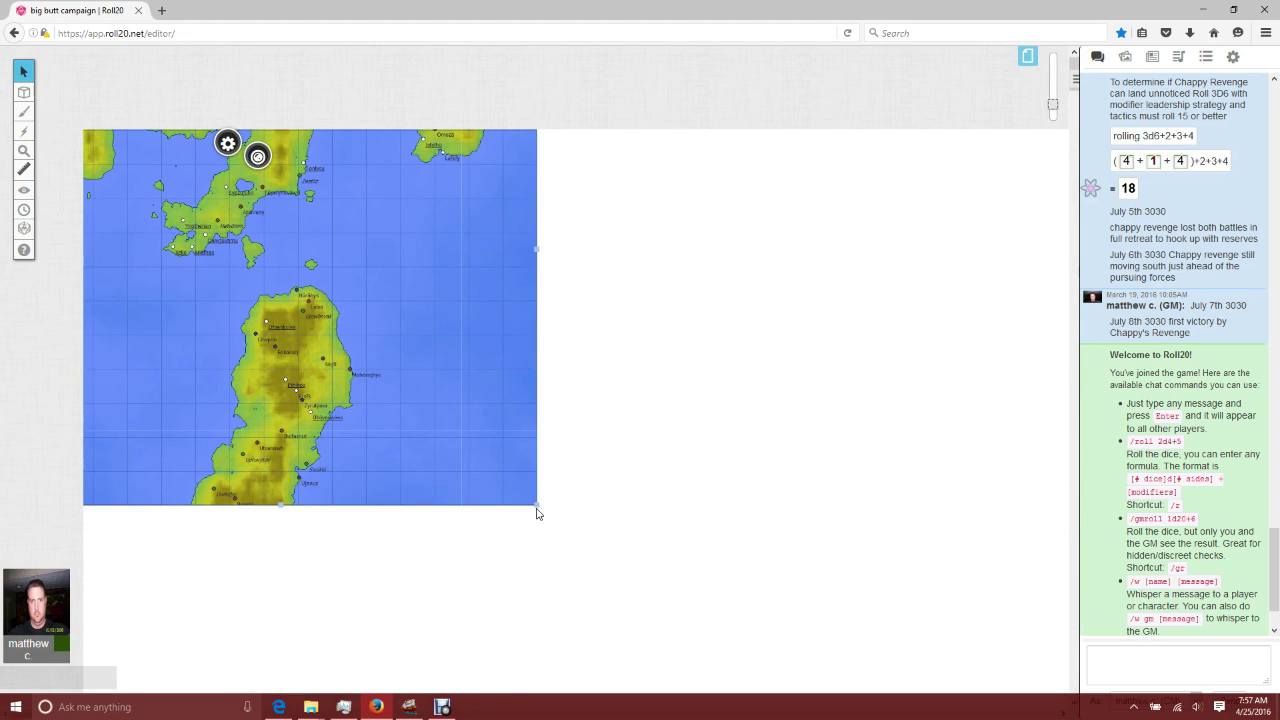
pyautogui.moveTo(535, 507); pyautogui.dragTo(810, 712)
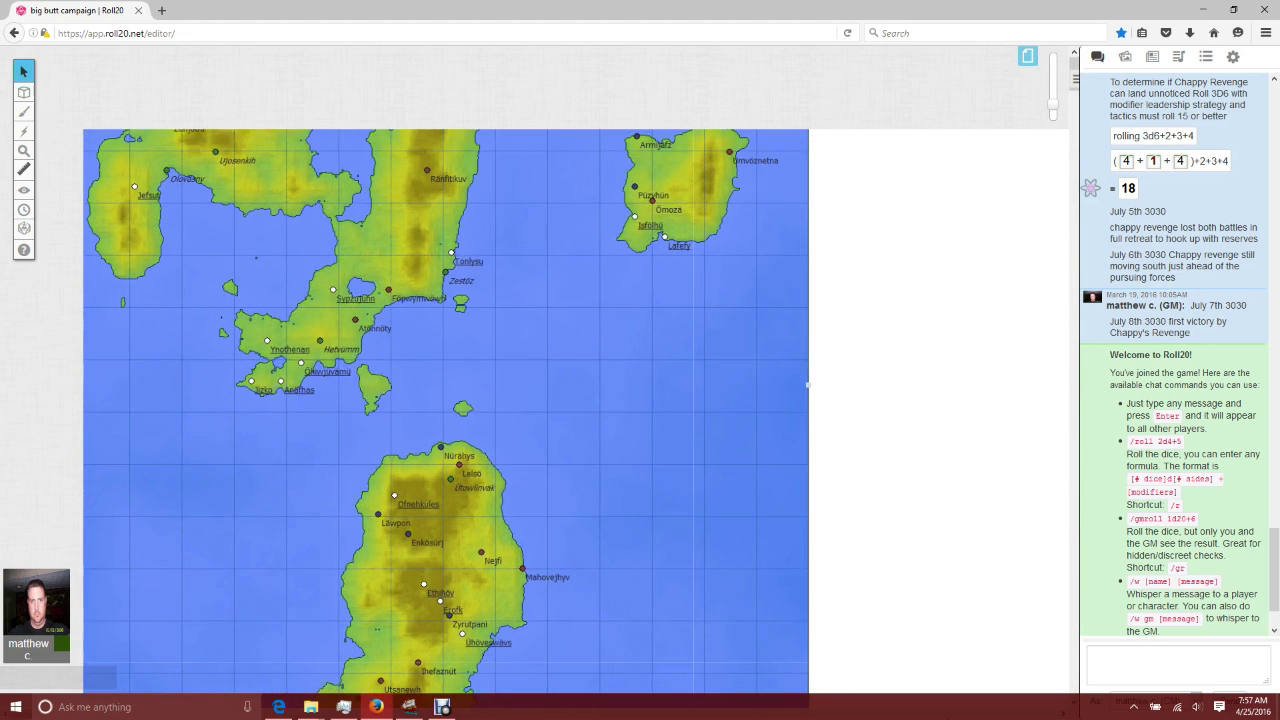
pyautogui.moveTo(1003, 718); pyautogui.dragTo(900, 716)
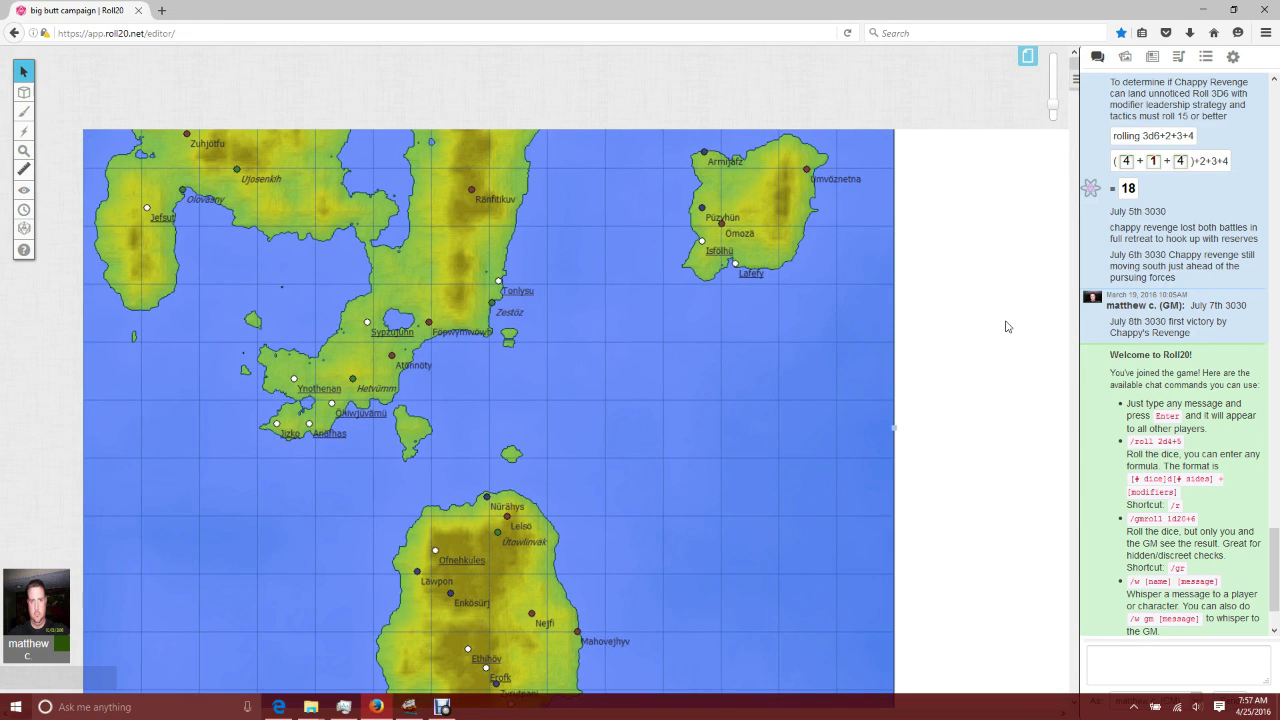
# - Stretch the ocean map's lower-right corner farther outward so the map spans the full visible canvas width, and look over the enlarged map
pyautogui.scroll(-3, 1004, 360)
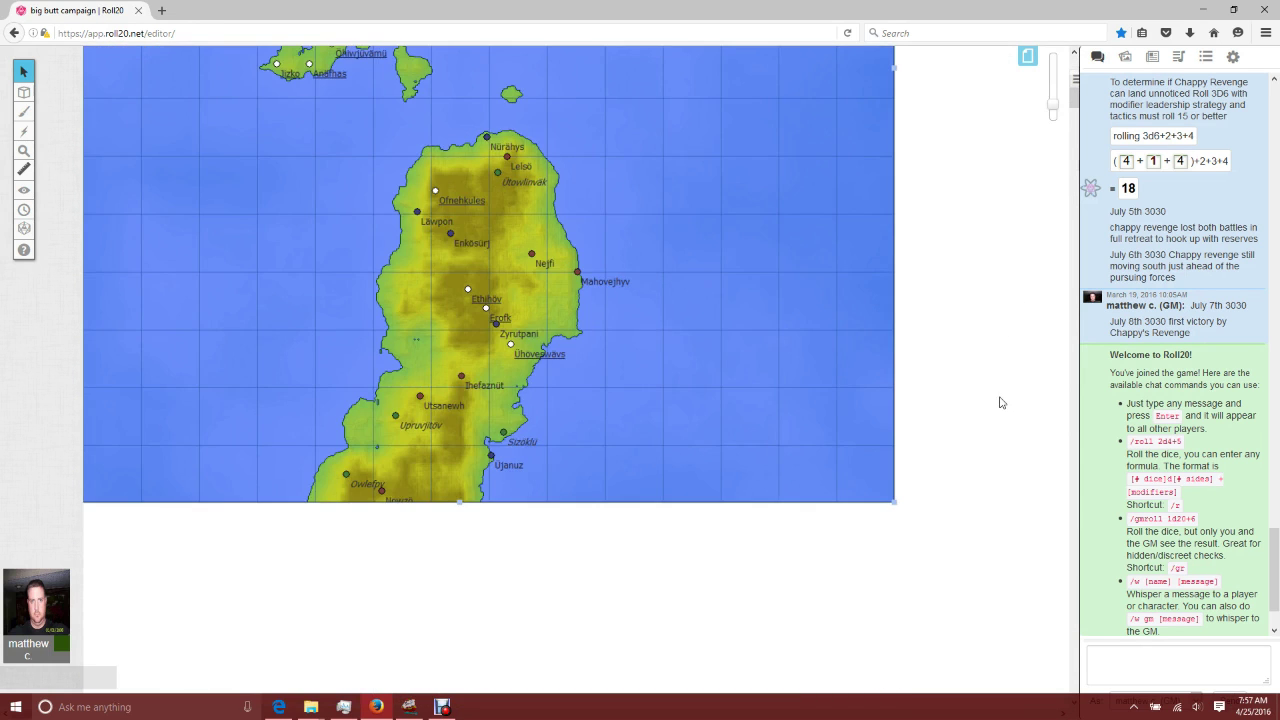
pyautogui.scroll(-1, 1002, 402)
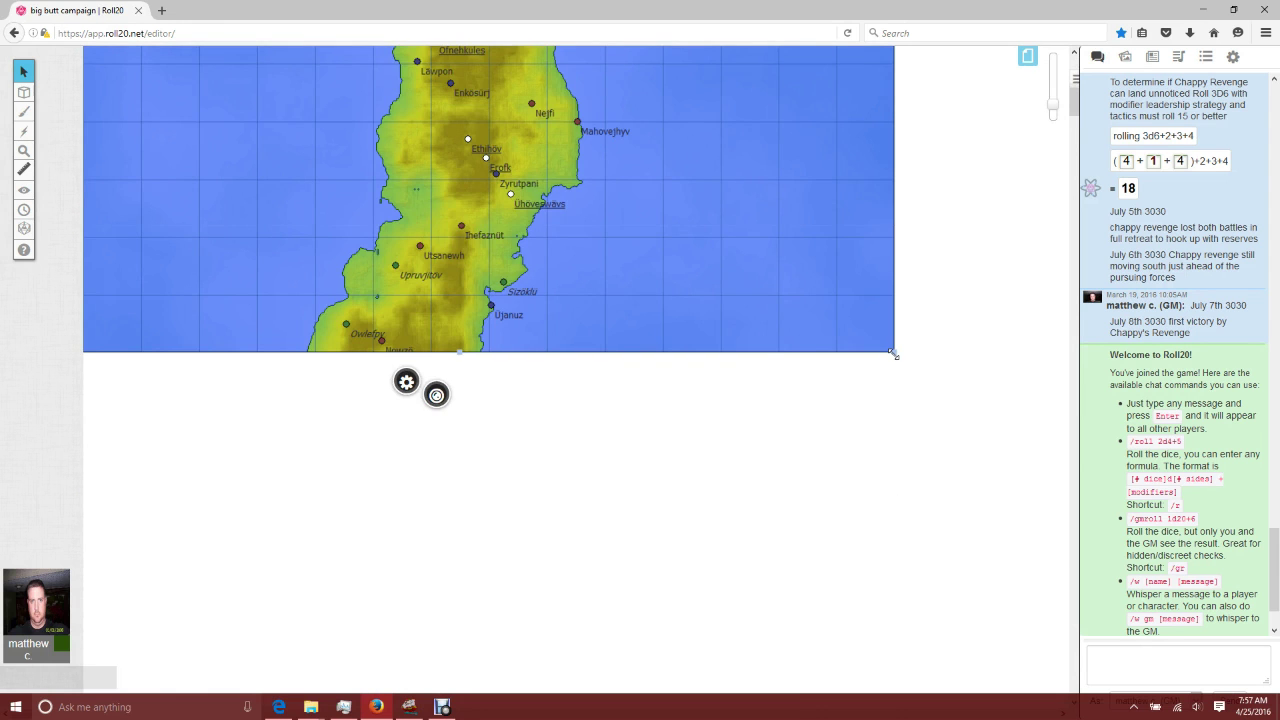
pyautogui.scroll(2, 993, 409)
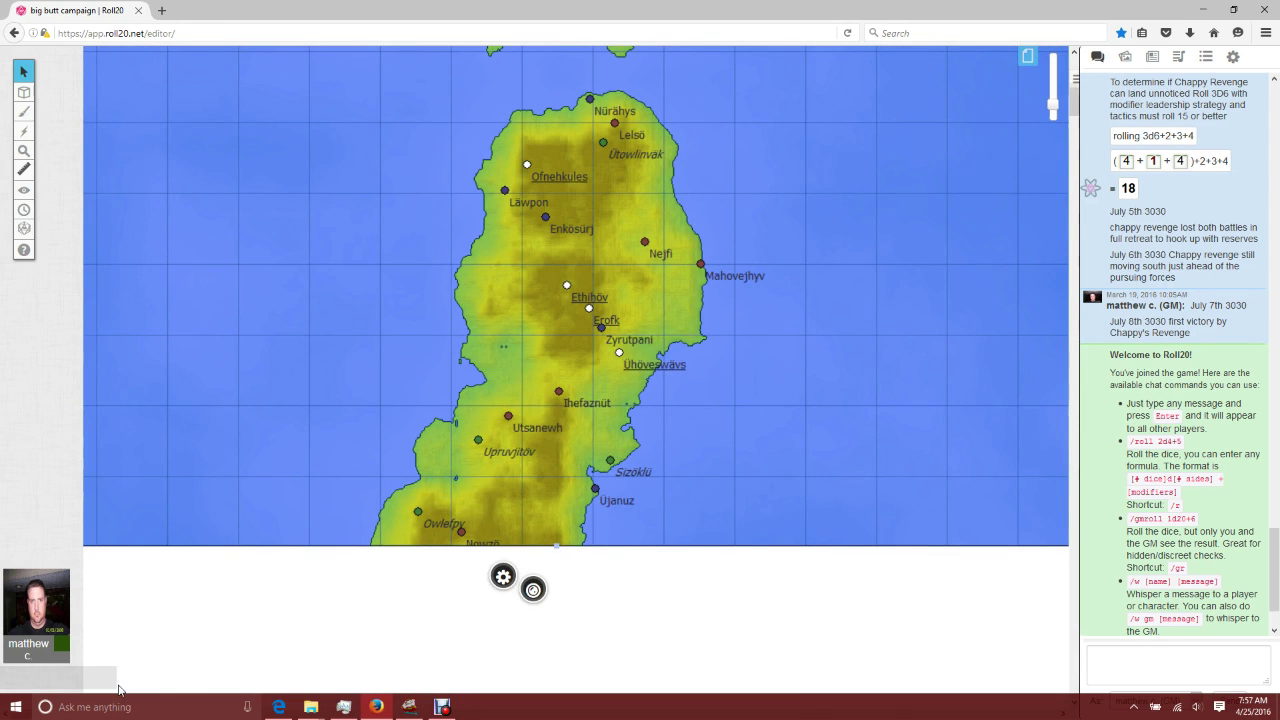
pyautogui.scroll(2, 628, 362)
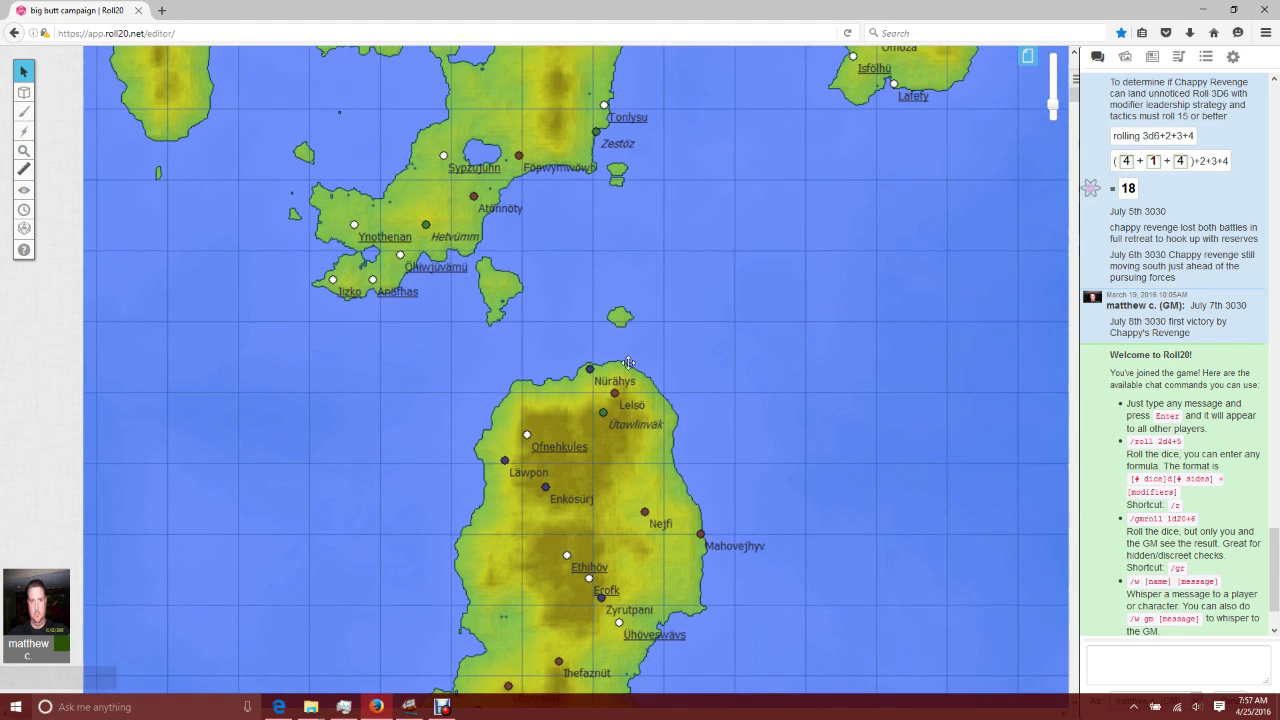
pyautogui.scroll(2, 628, 362)
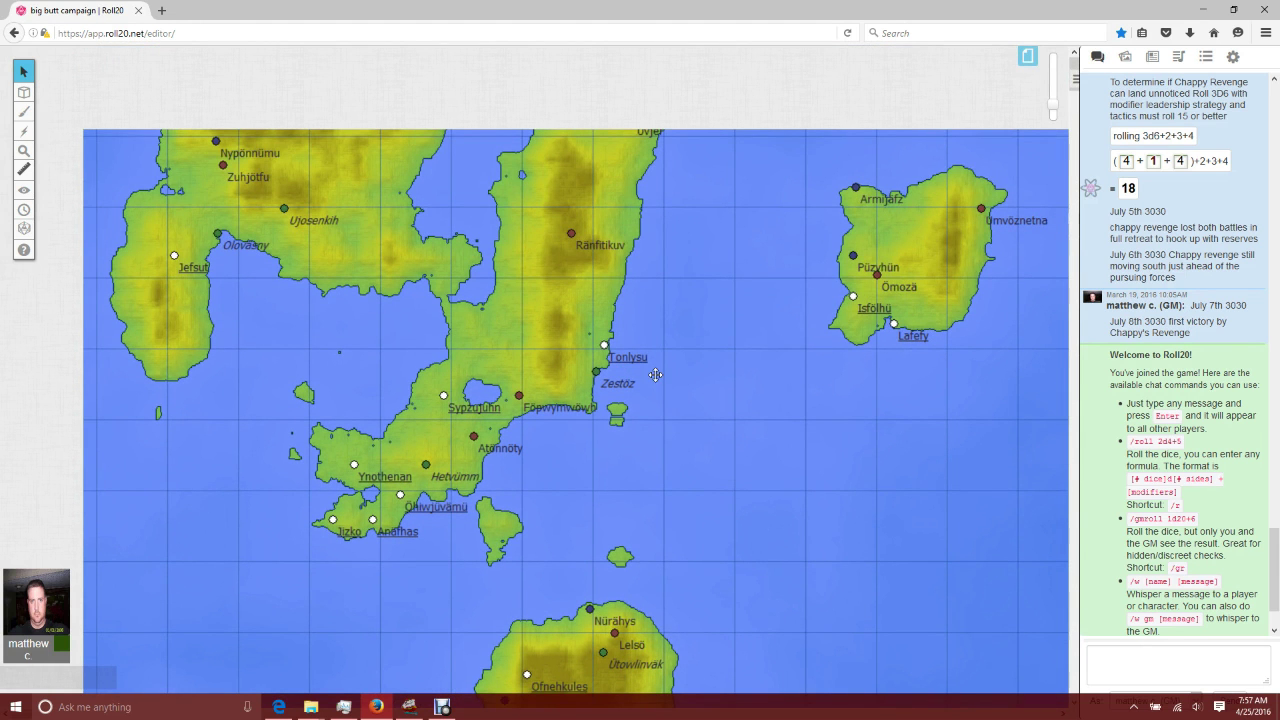
pyautogui.scroll(-2, 715, 433)
pyautogui.scroll(-3, 715, 433)
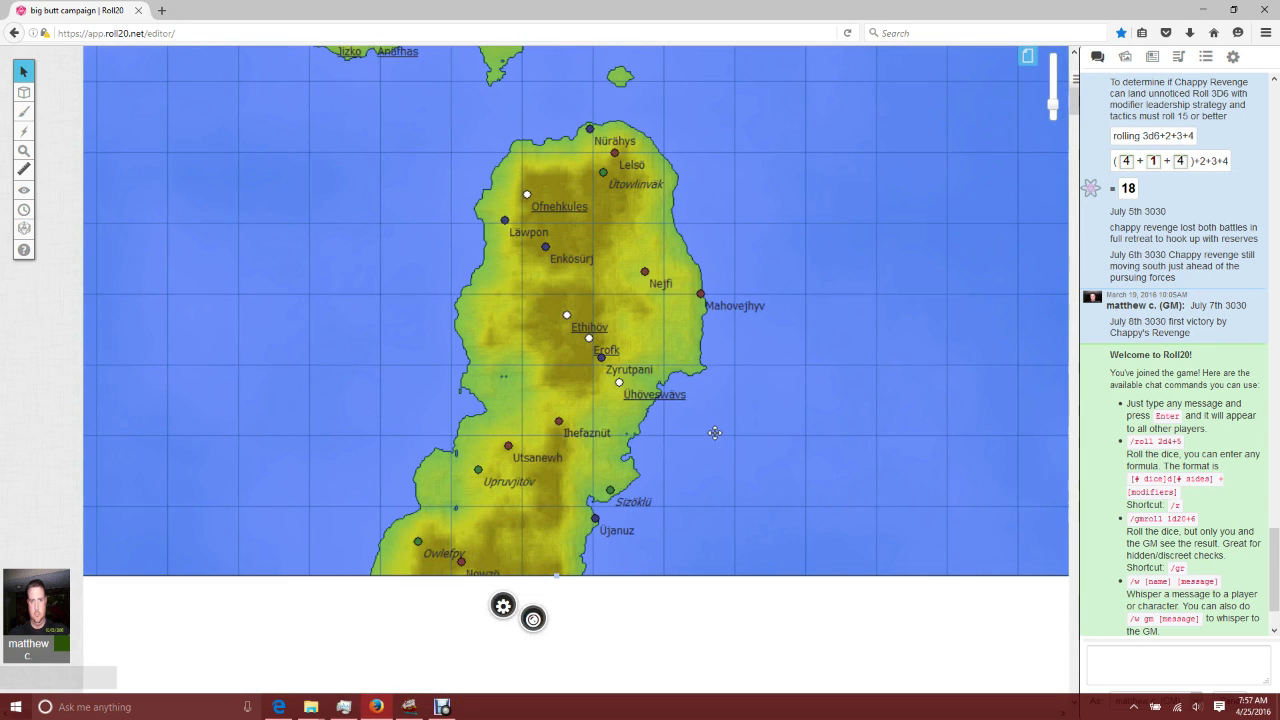
pyautogui.scroll(-1, 715, 433)
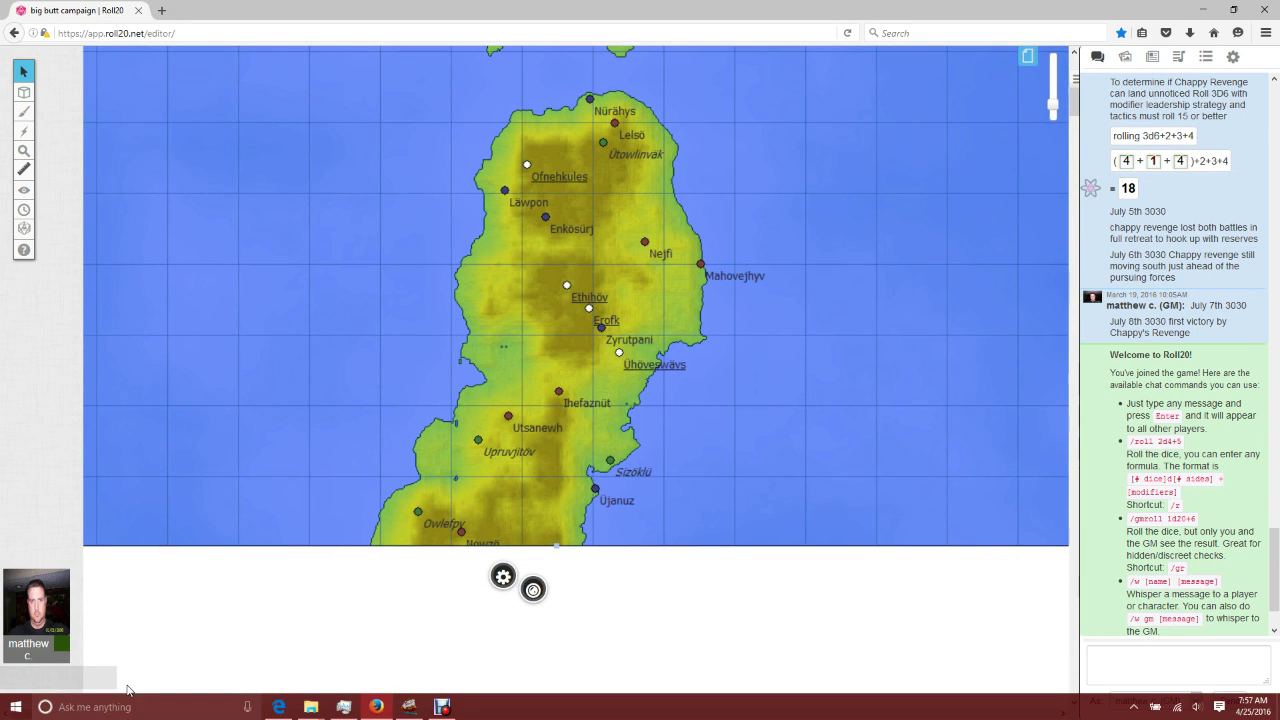
# - Reduce the browser to a smaller window and enlarge the ocean map once more from its lower-right corner
pyautogui.click(1233, 9)
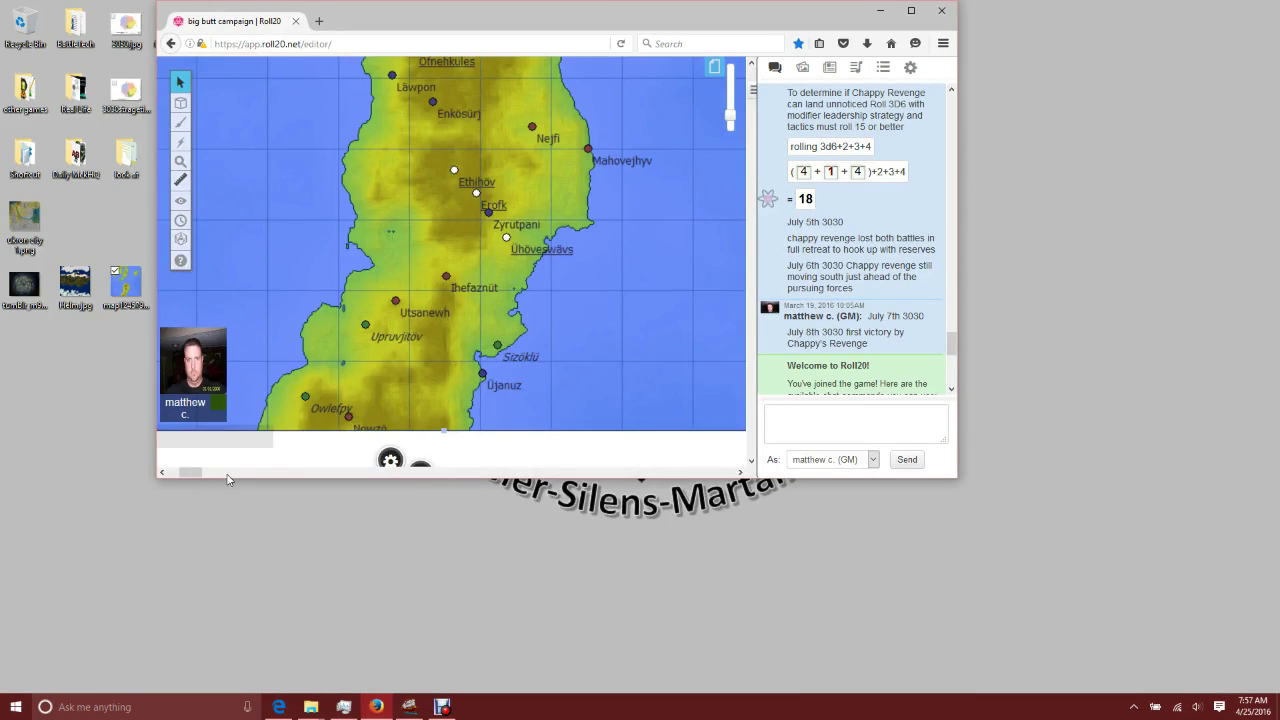
pyautogui.click(227, 476)
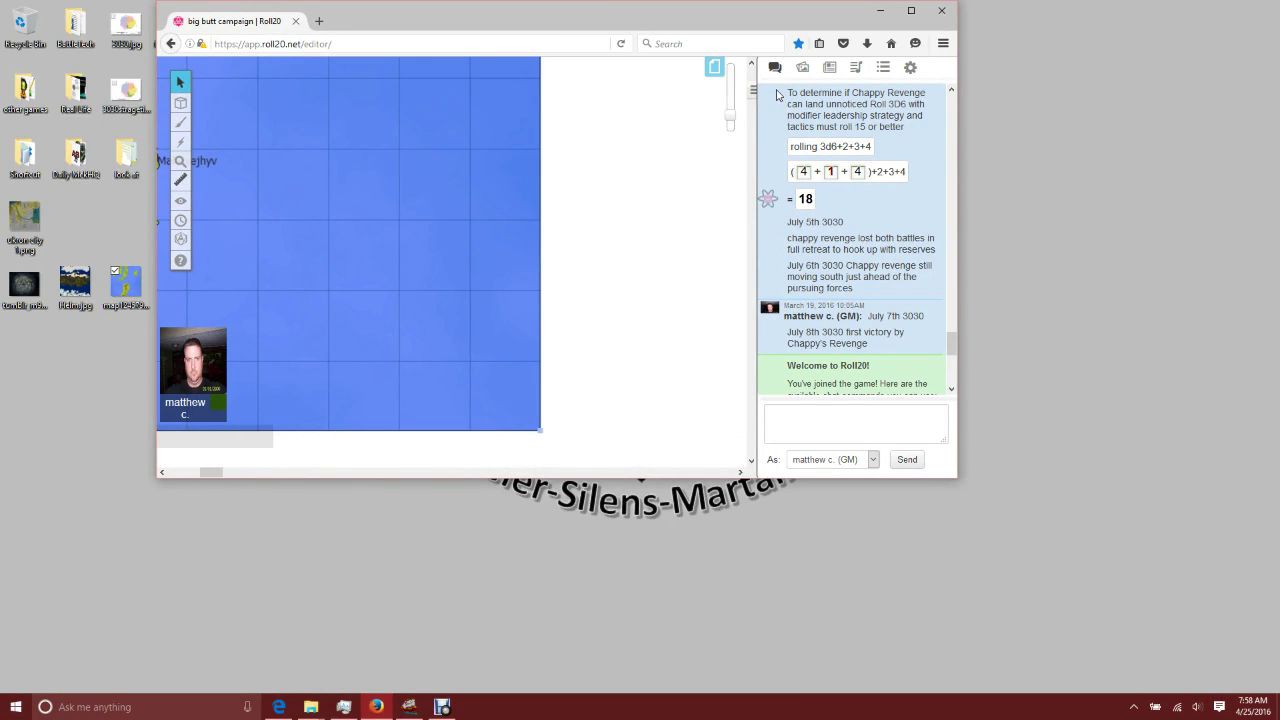
pyautogui.scroll(-5, 745, 459)
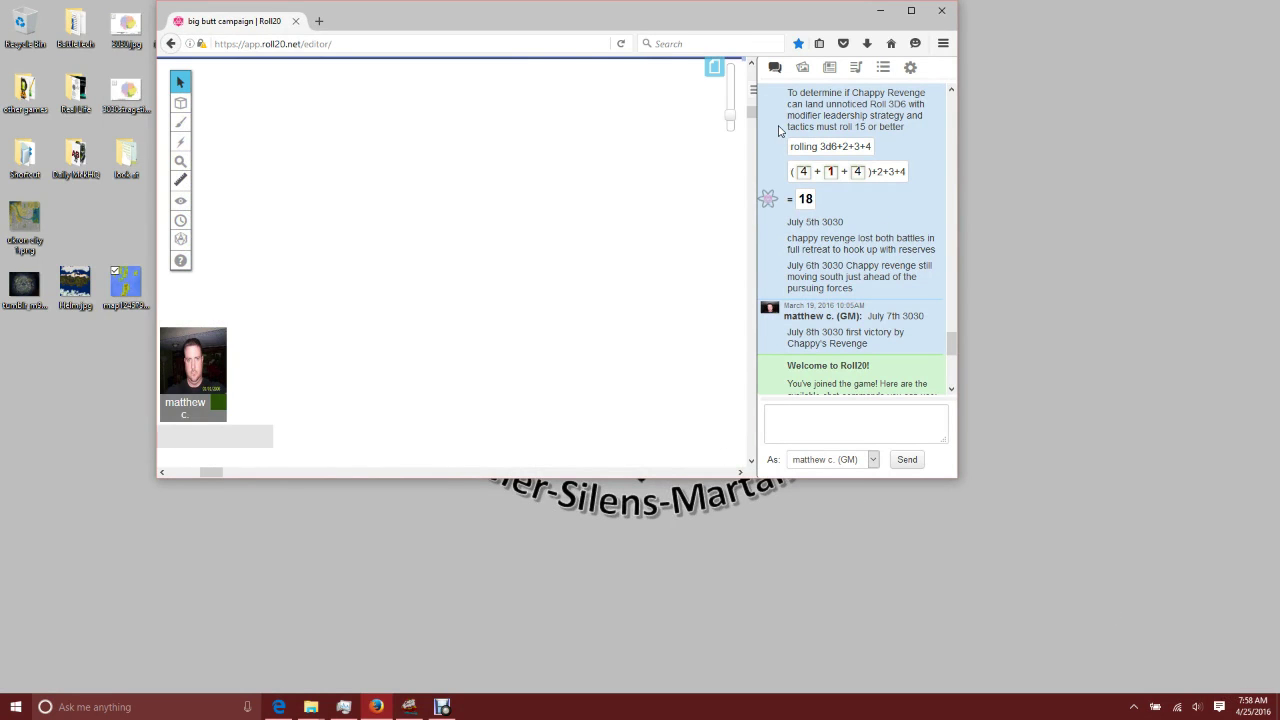
pyautogui.moveTo(757, 117); pyautogui.dragTo(753, 85)
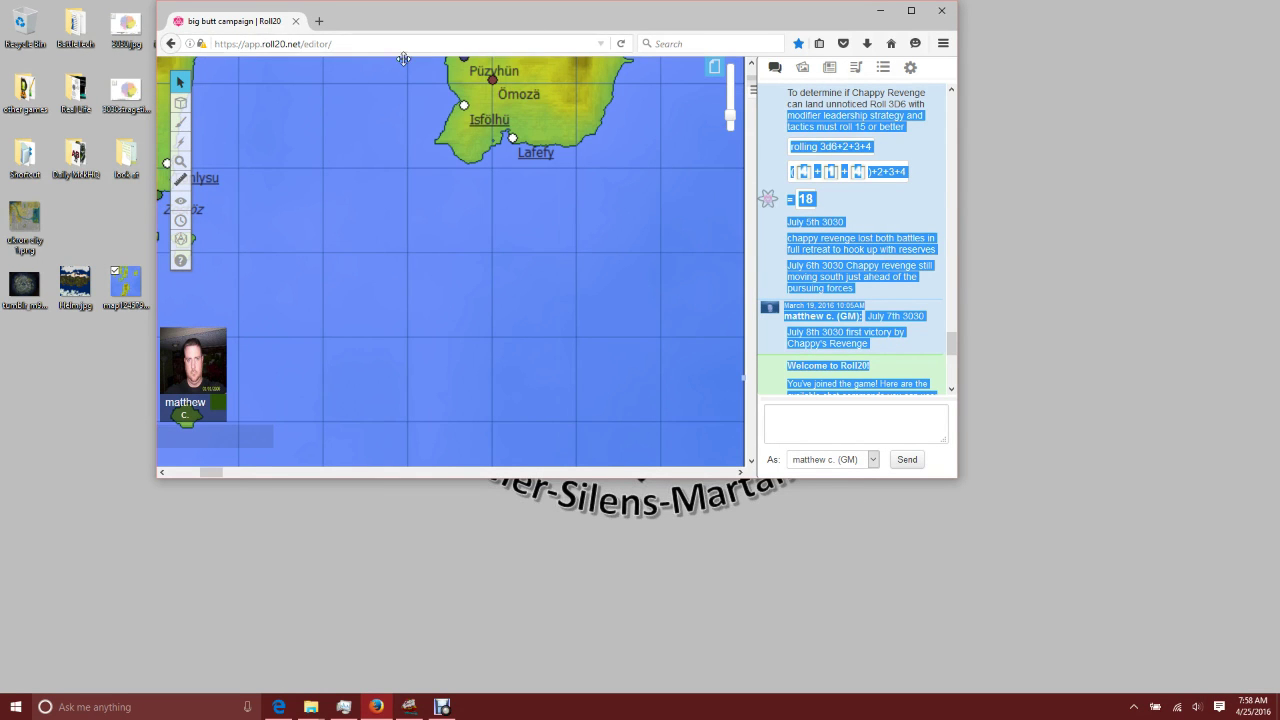
# - Create another page in the campaign and open it
pyautogui.click(714, 68)
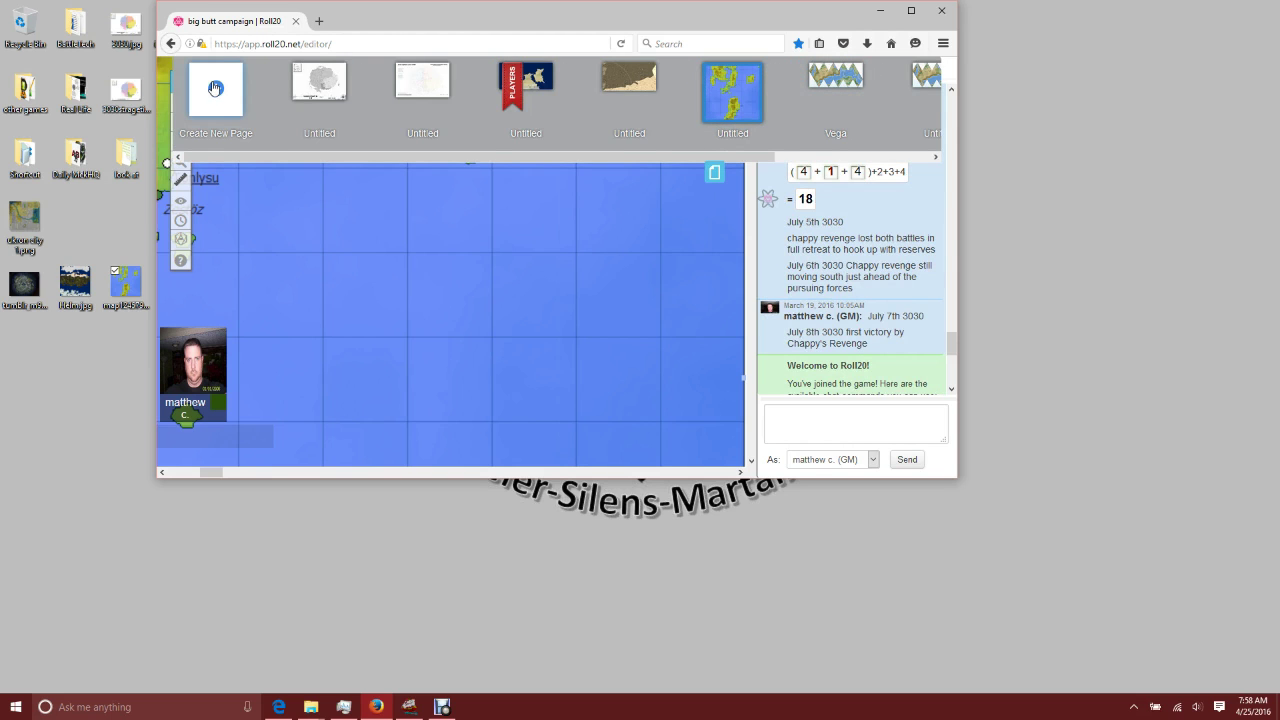
pyautogui.click(214, 89)
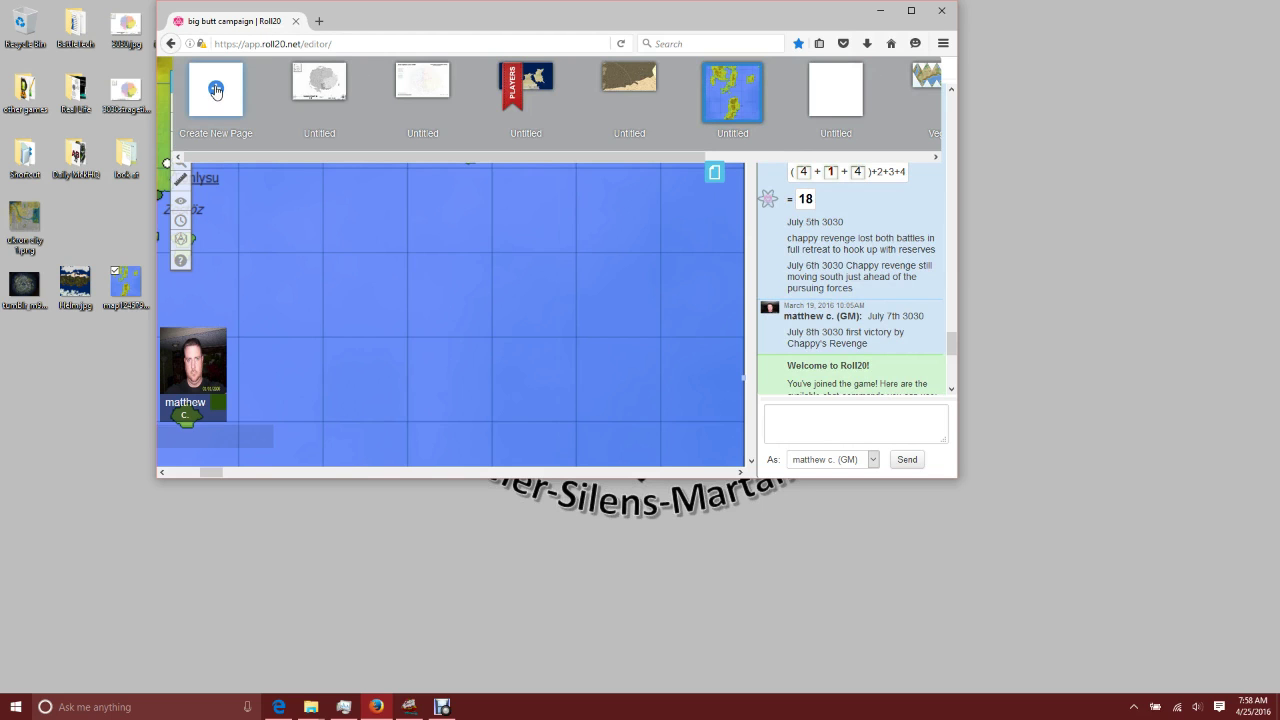
pyautogui.click(846, 94)
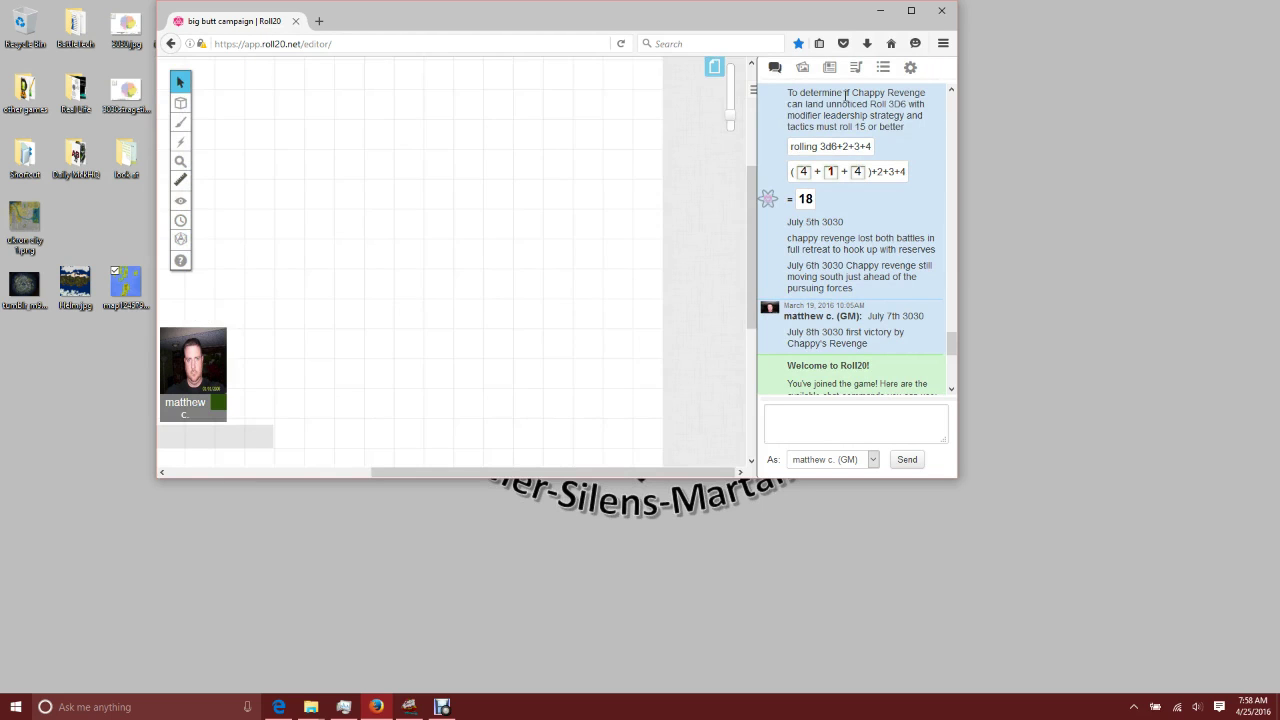
# - Place the dark circular city image from the desktop onto the new page and inspect it up close and from afar
pyautogui.click(22, 292)
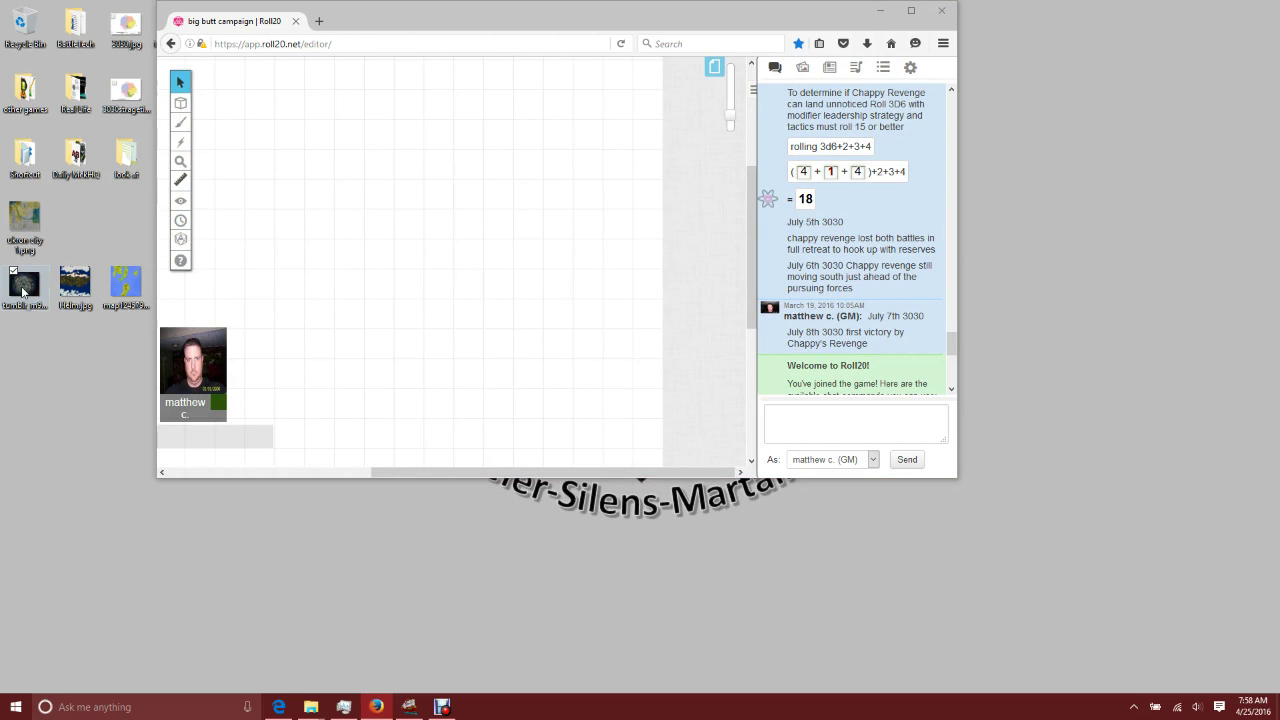
pyautogui.moveTo(22, 292); pyautogui.dragTo(424, 252)
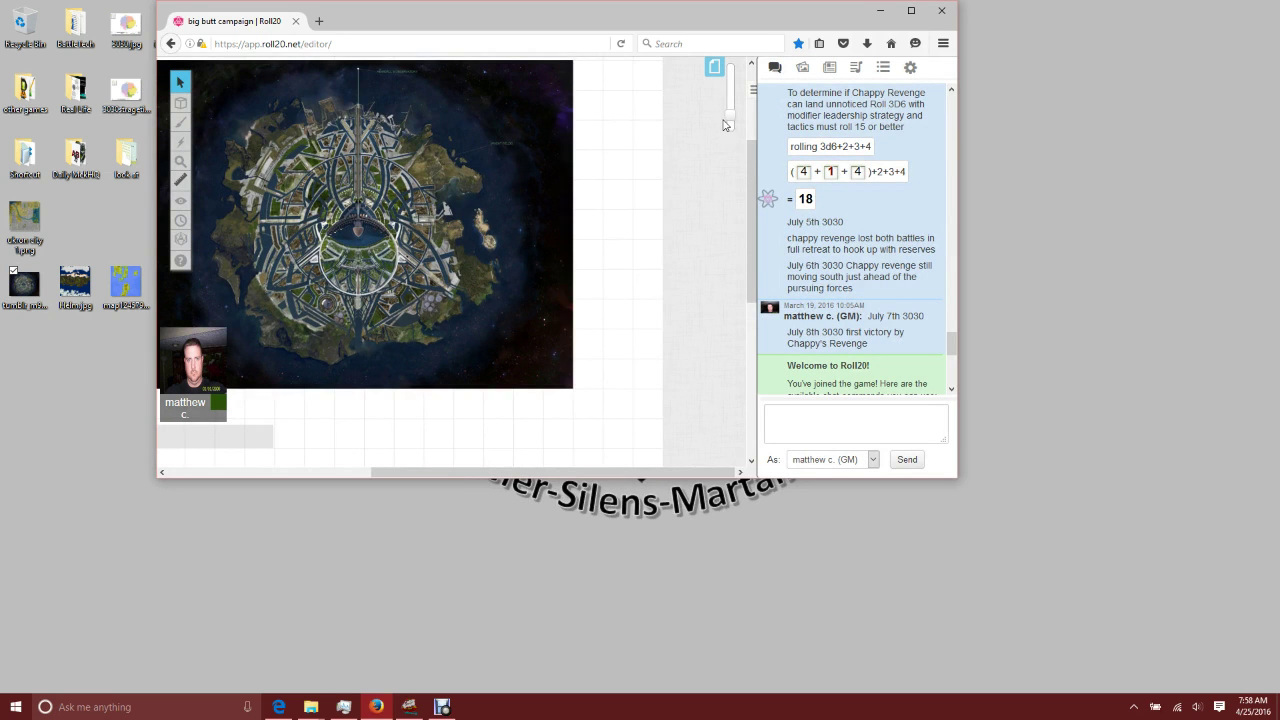
pyautogui.moveTo(727, 122); pyautogui.dragTo(745, 82)
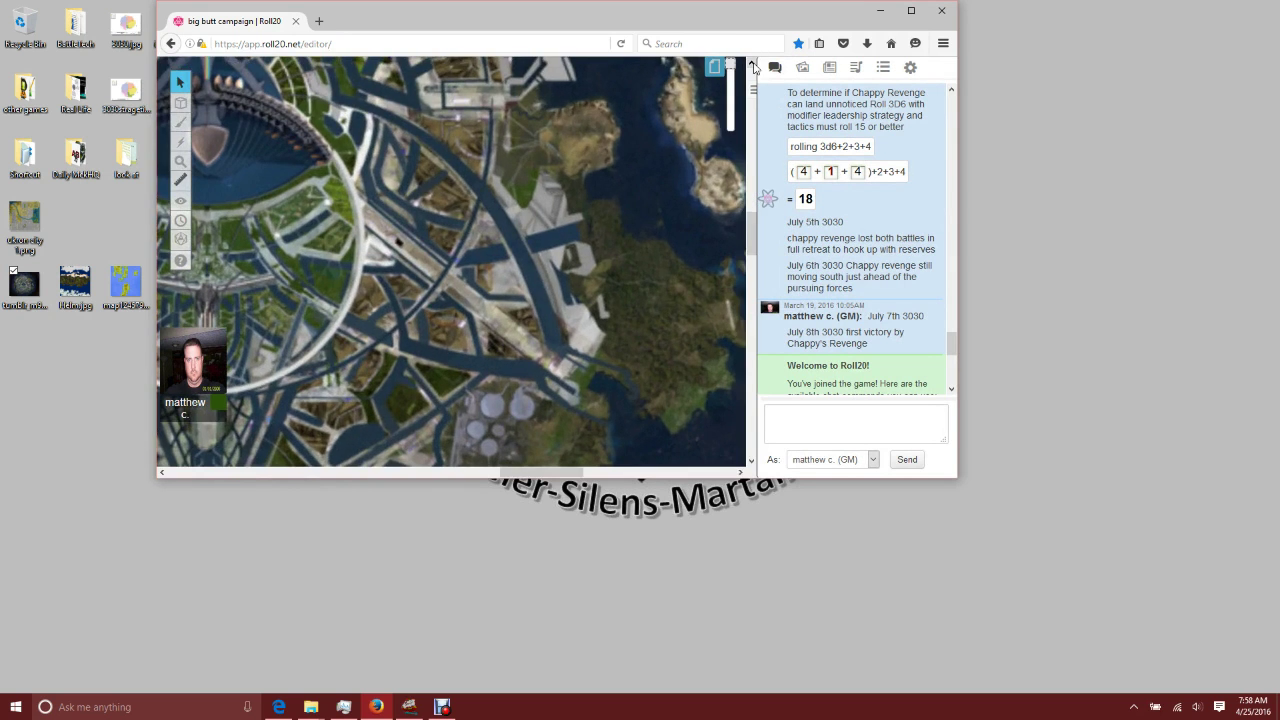
pyautogui.moveTo(750, 62); pyautogui.dragTo(741, 206)
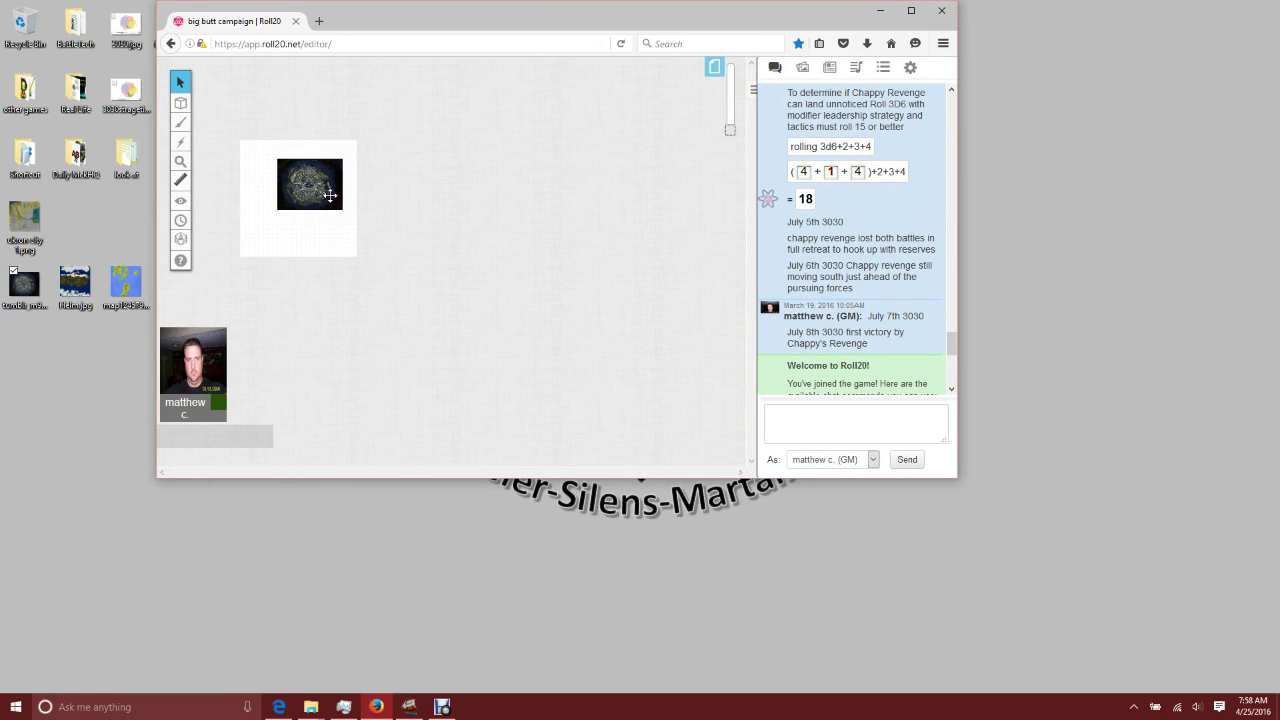
# - Open the settings of the second untitled page in the page list and set its grid type to Hex (V)
pyautogui.click(714, 67)
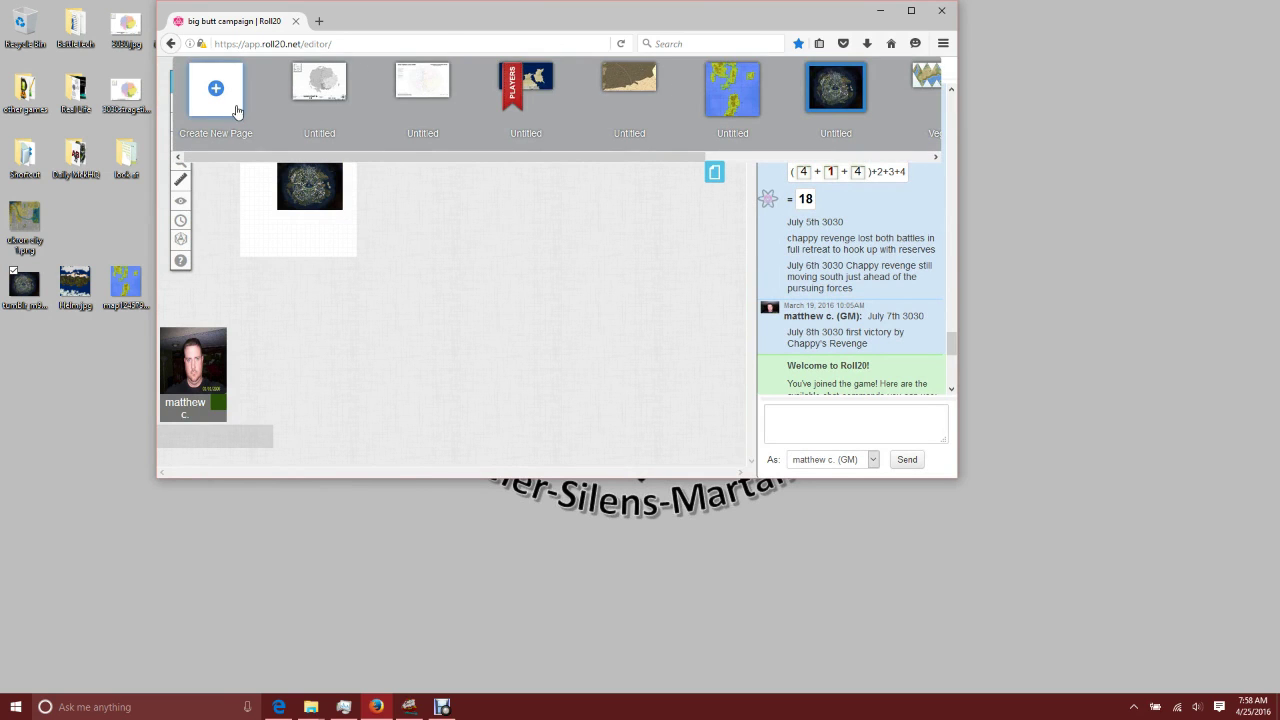
pyautogui.moveTo(422, 100)
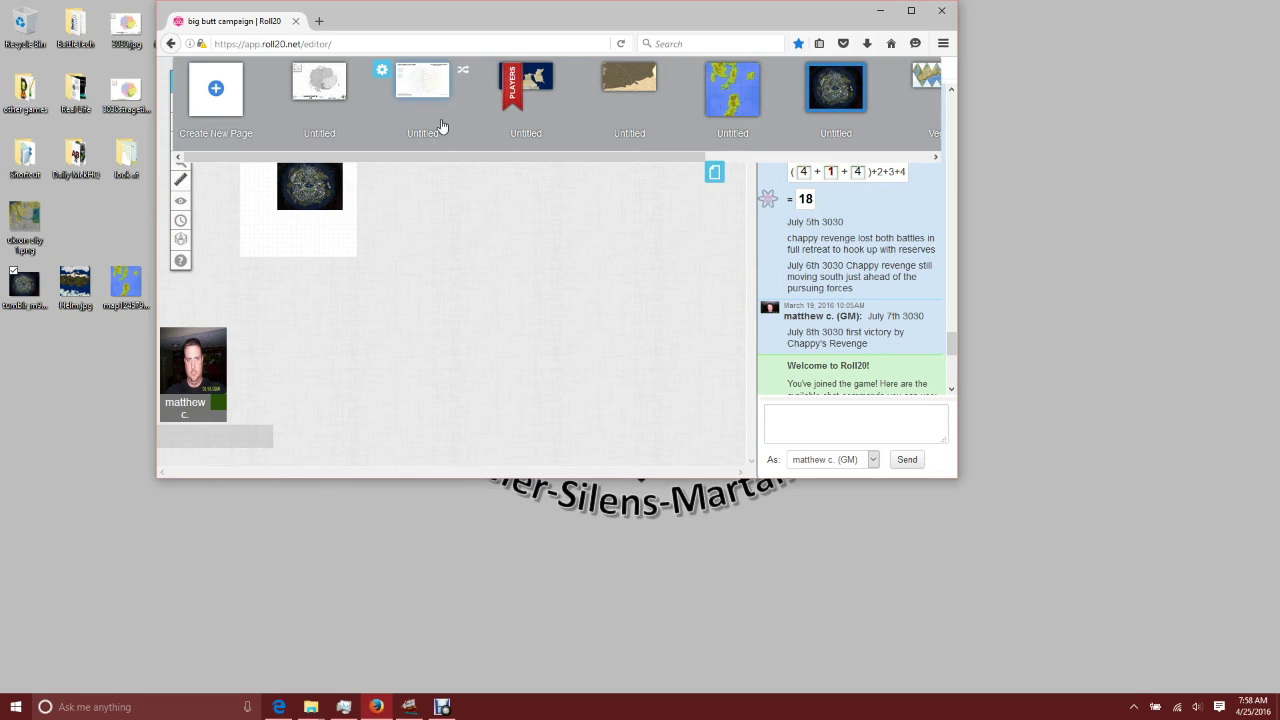
pyautogui.click(383, 72)
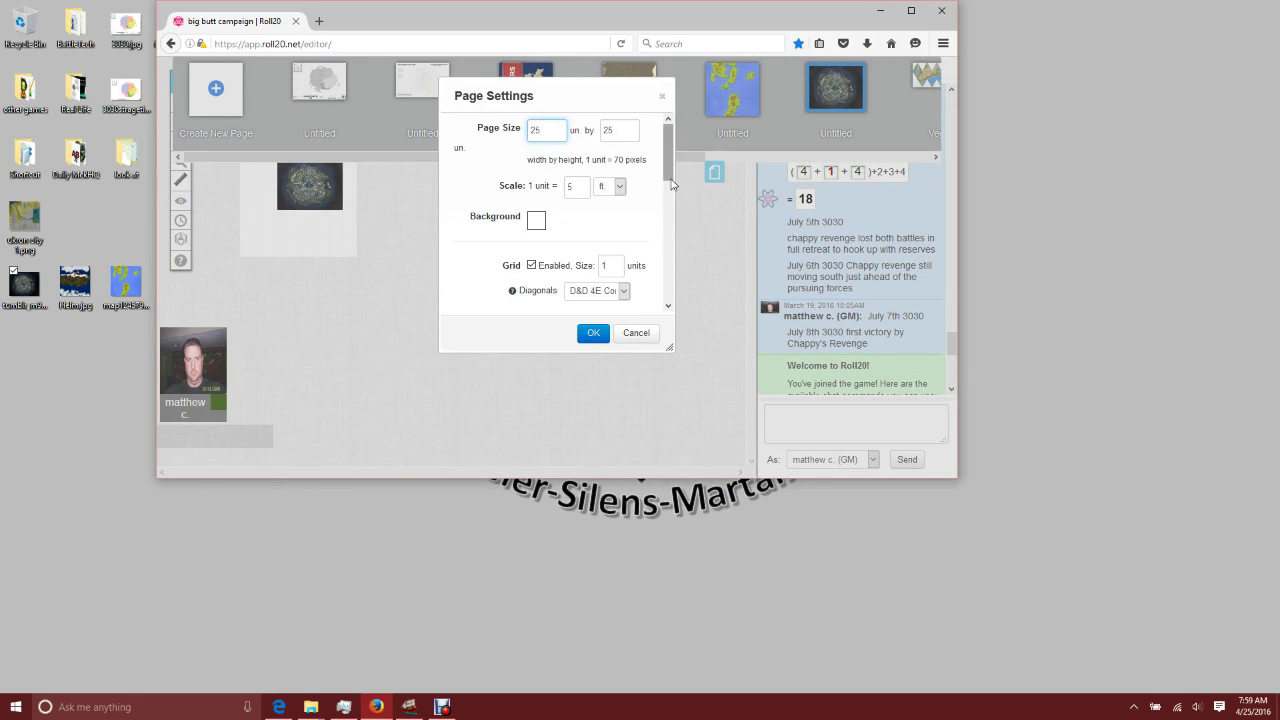
pyautogui.moveTo(668, 178); pyautogui.dragTo(668, 207)
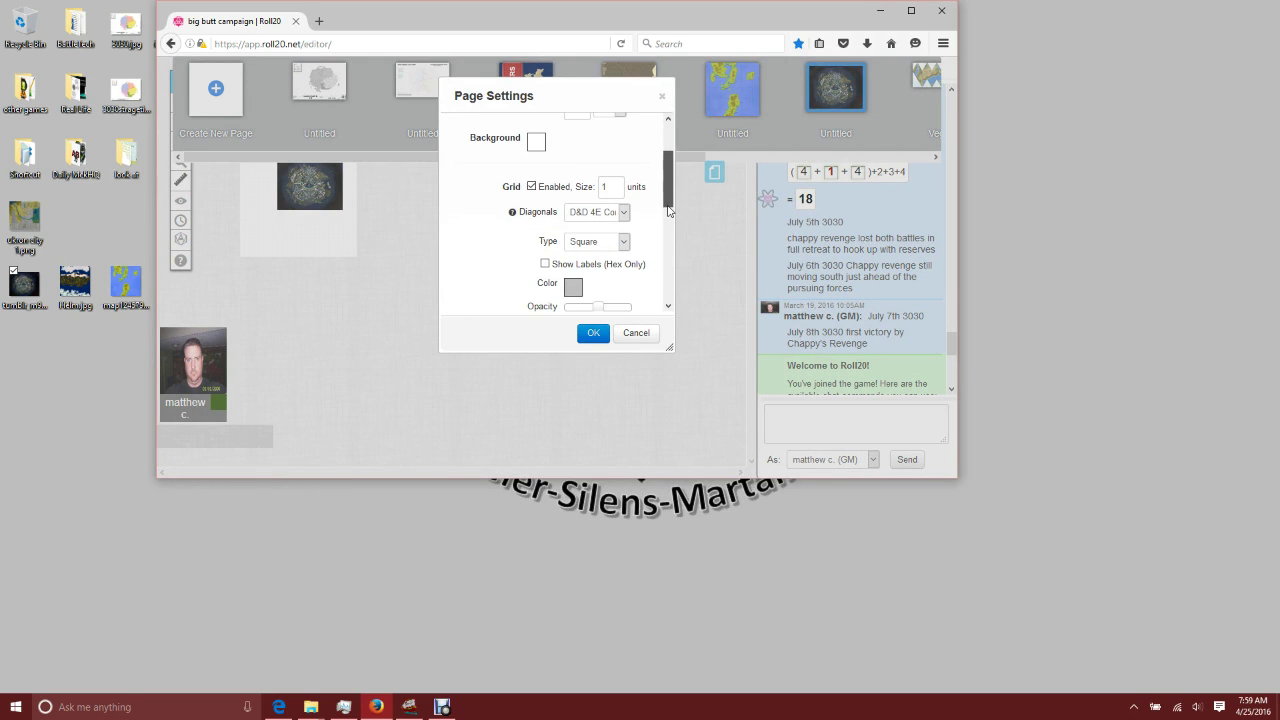
pyautogui.click(623, 243)
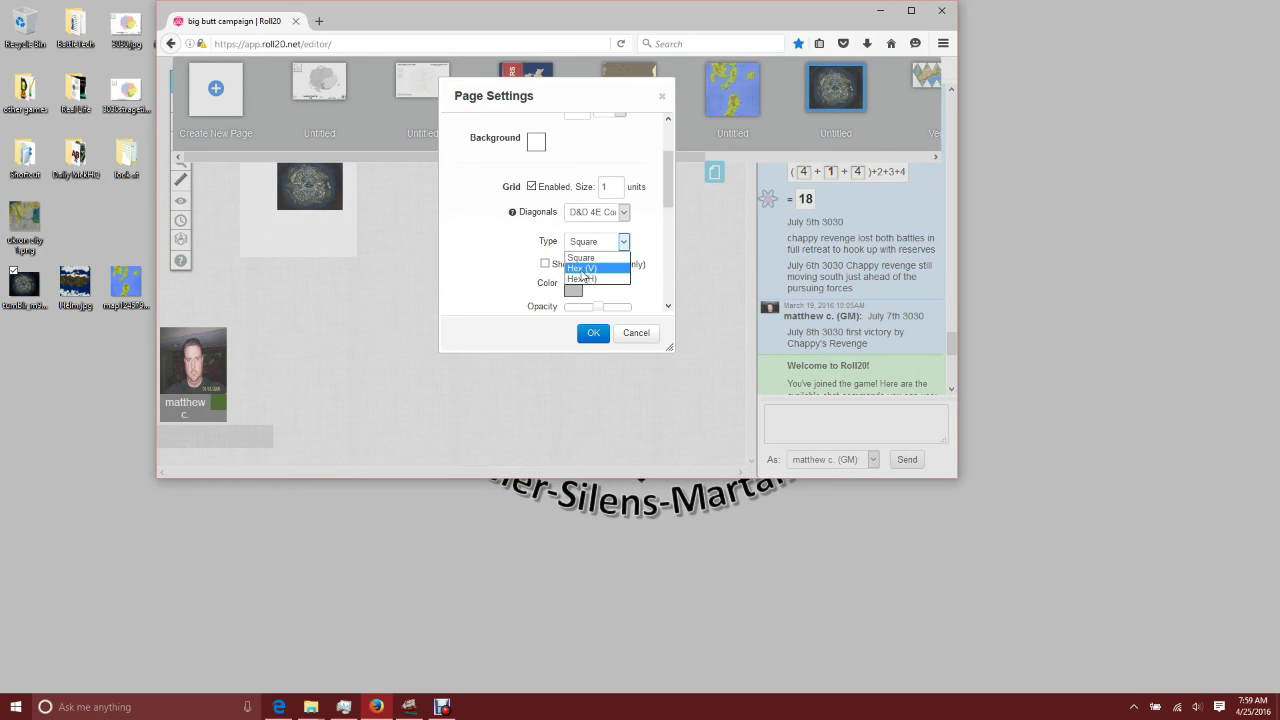
pyautogui.click(590, 268)
# - Make the page's grid color black and raise the grid opacity somewhat
pyautogui.scroll(-1, 673, 198)
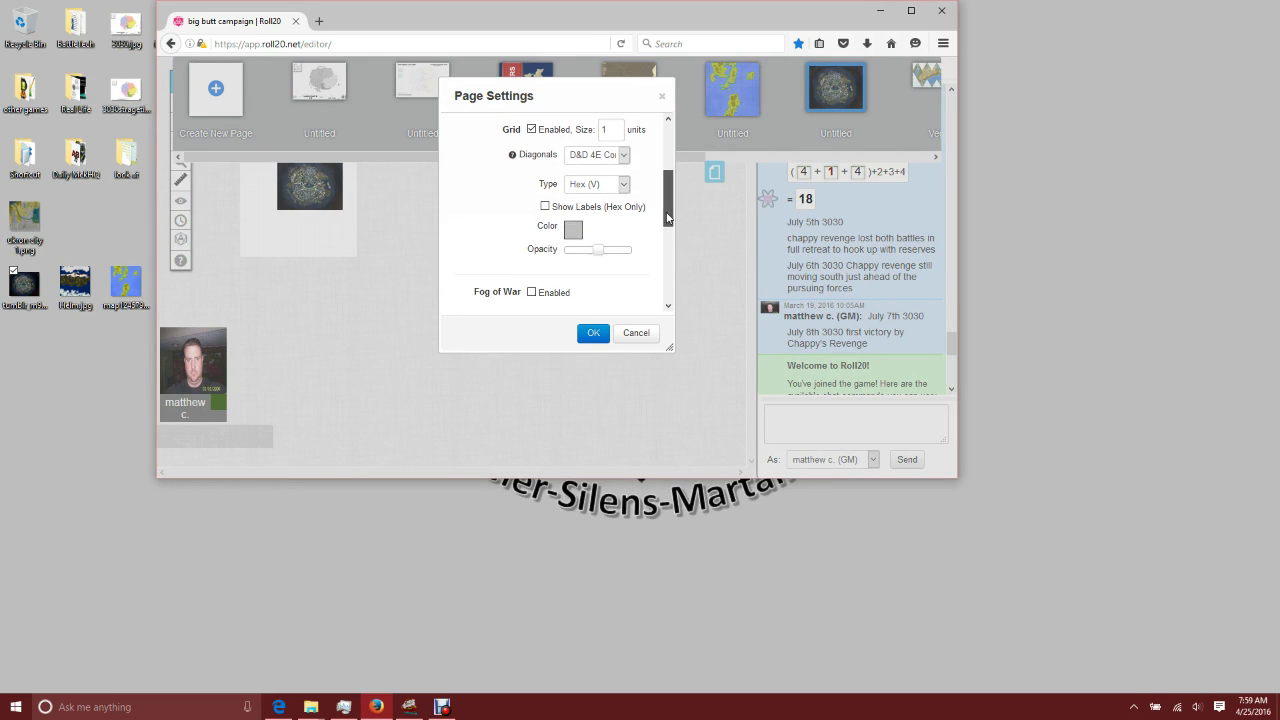
pyautogui.click(572, 228)
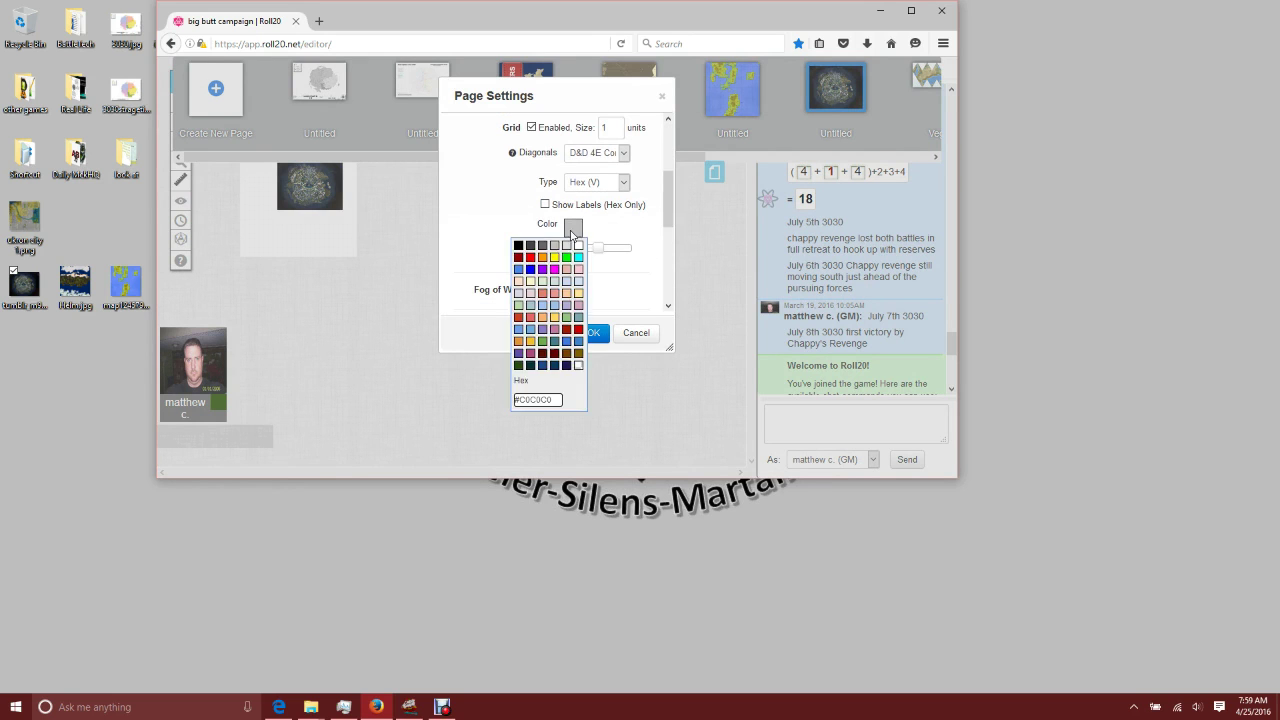
pyautogui.click(518, 245)
pyautogui.moveTo(598, 252); pyautogui.dragTo(608, 255)
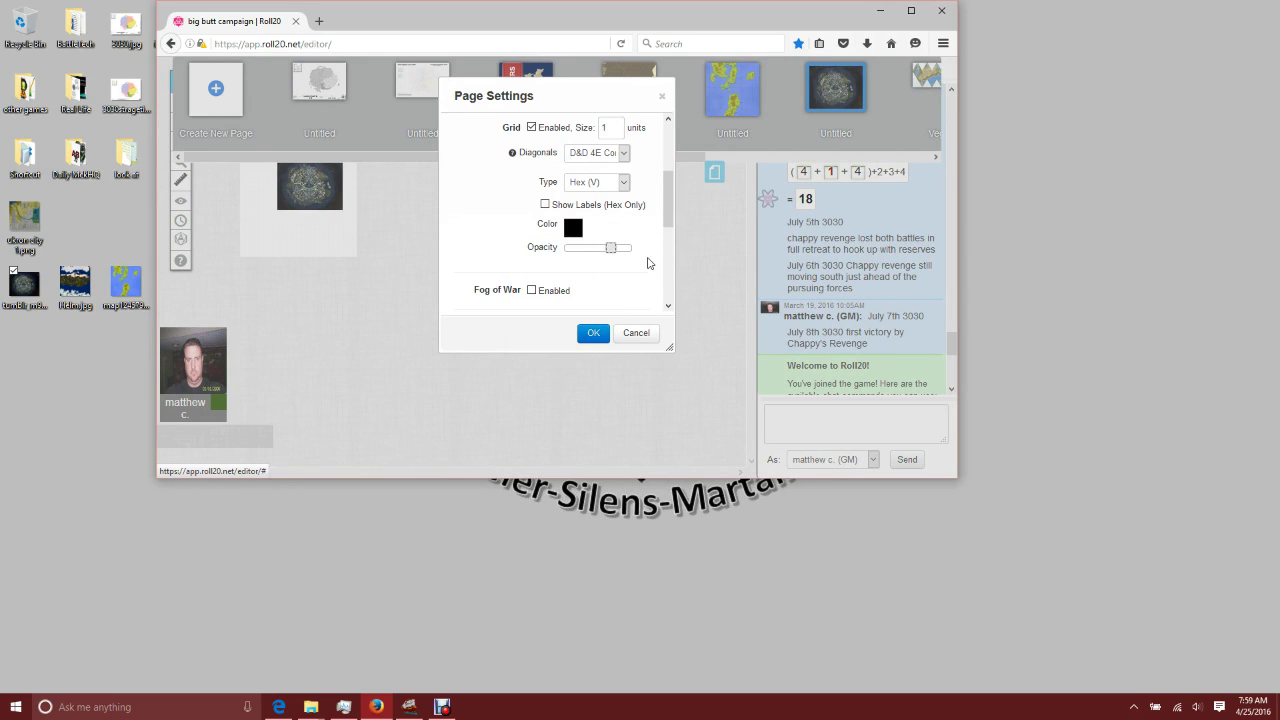
# - Set the page scale to 1 unit = 20 m and save the page settings
pyautogui.scroll(3, 669, 200)
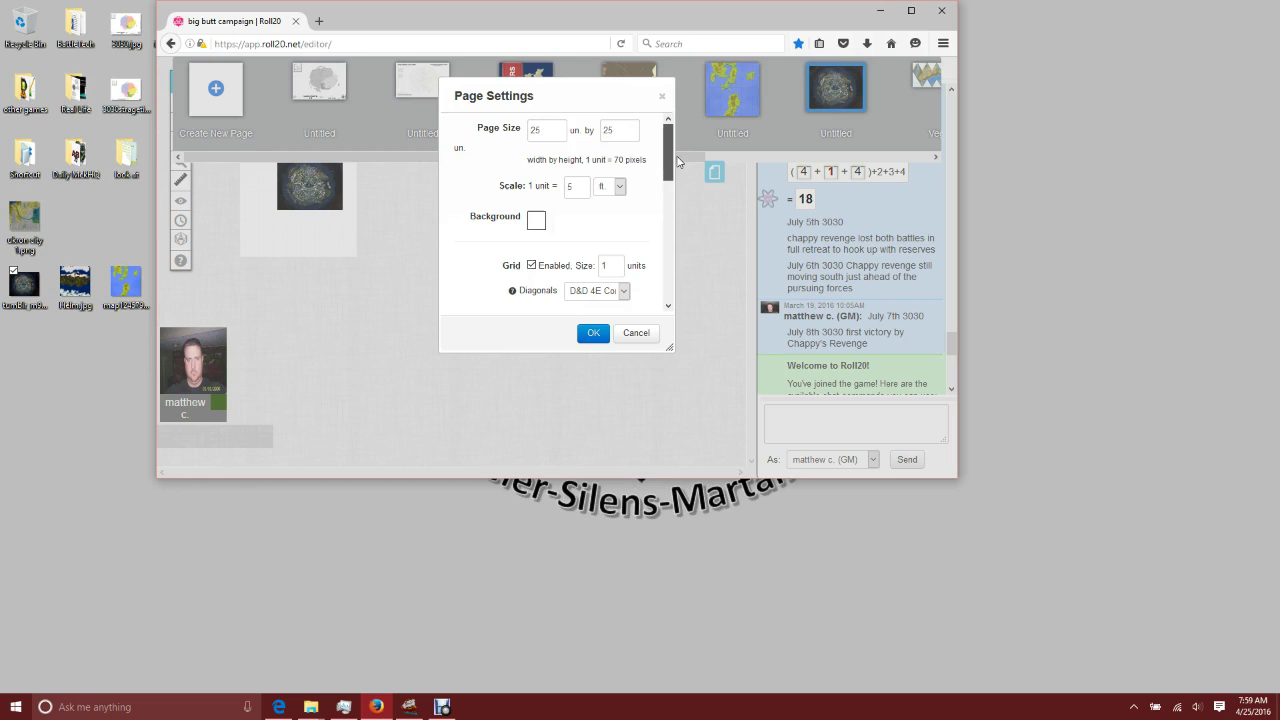
pyautogui.click(618, 190)
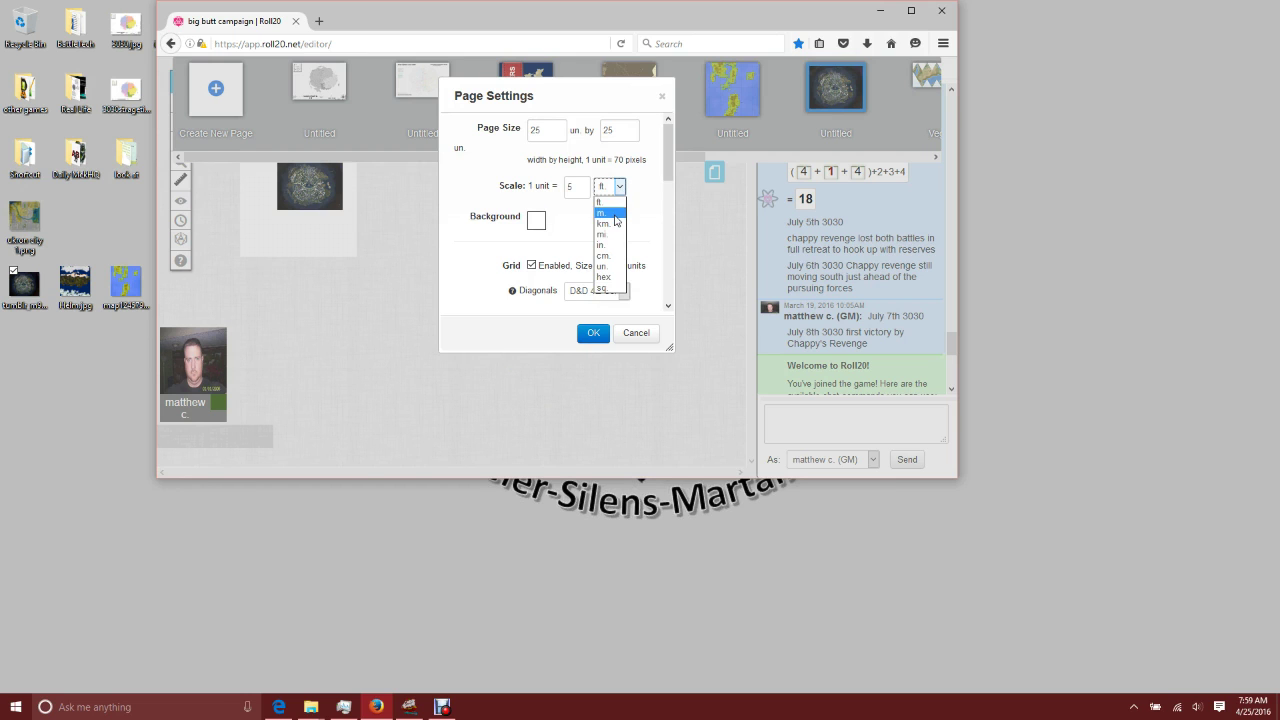
pyautogui.click(612, 214)
pyautogui.moveTo(577, 187); pyautogui.dragTo(558, 190)
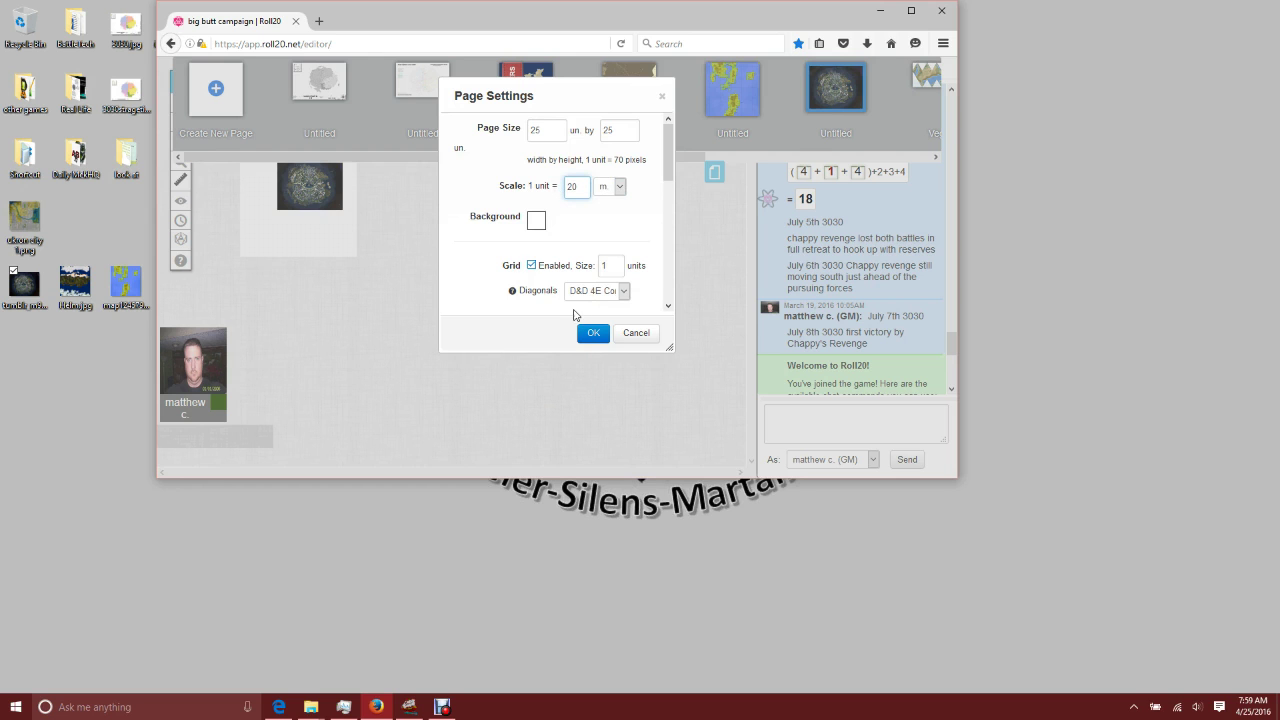
pyautogui.click(591, 333)
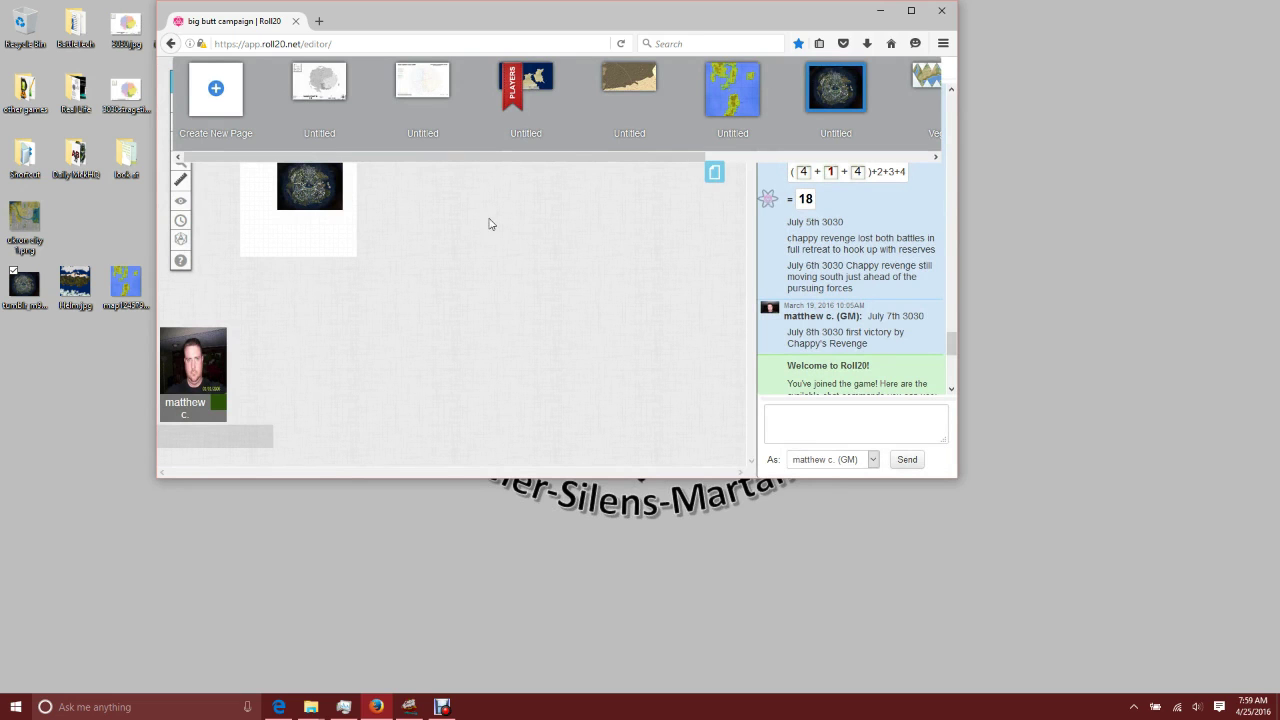
# - Close the page list and move the city image to the page's left edge, near the page's upper-left corner
pyautogui.click(316, 193)
pyautogui.click(715, 175)
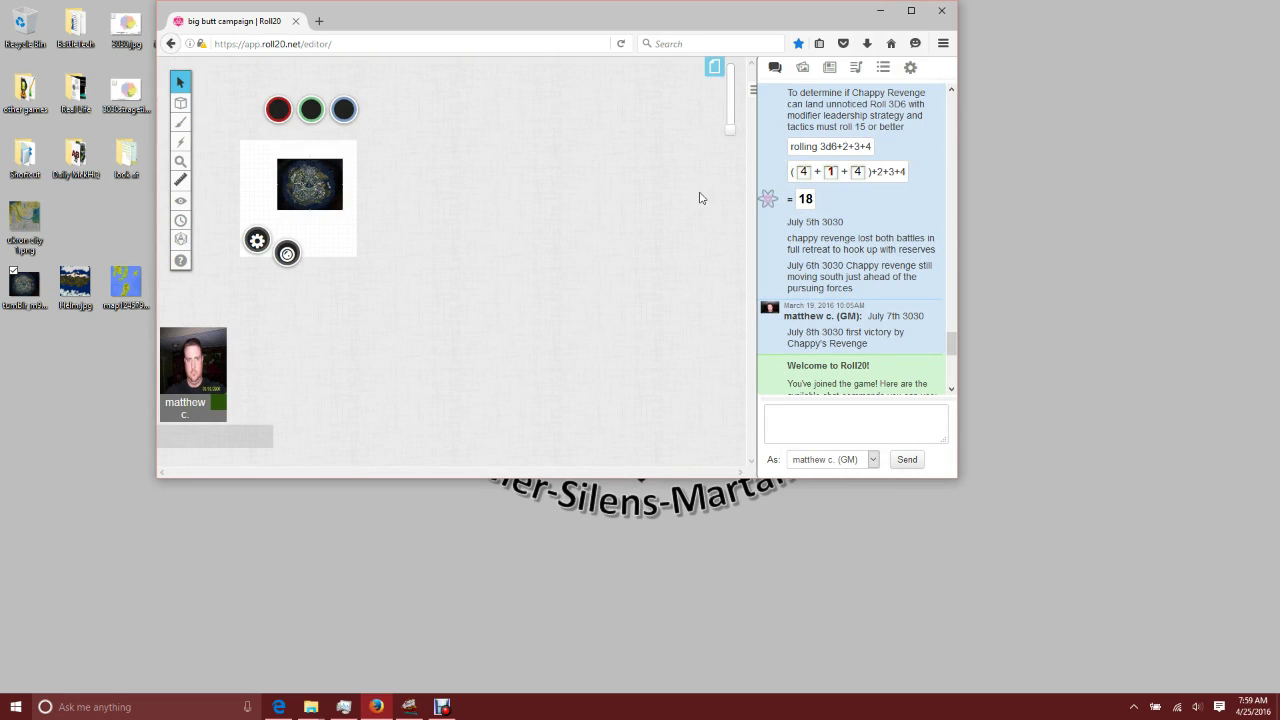
pyautogui.moveTo(315, 172); pyautogui.dragTo(278, 158)
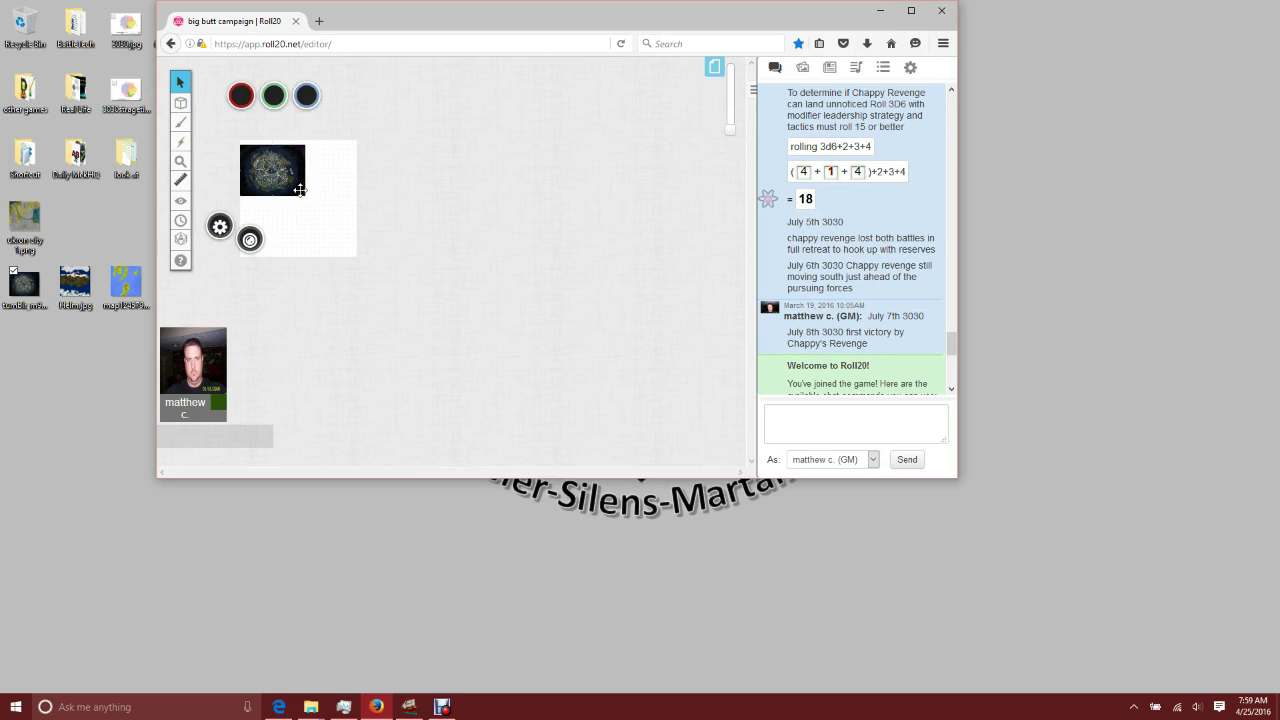
# - Zoom in on the city image, bring it into view and maximize the browser to examine its detail
pyautogui.scroll(3, 732, 126)
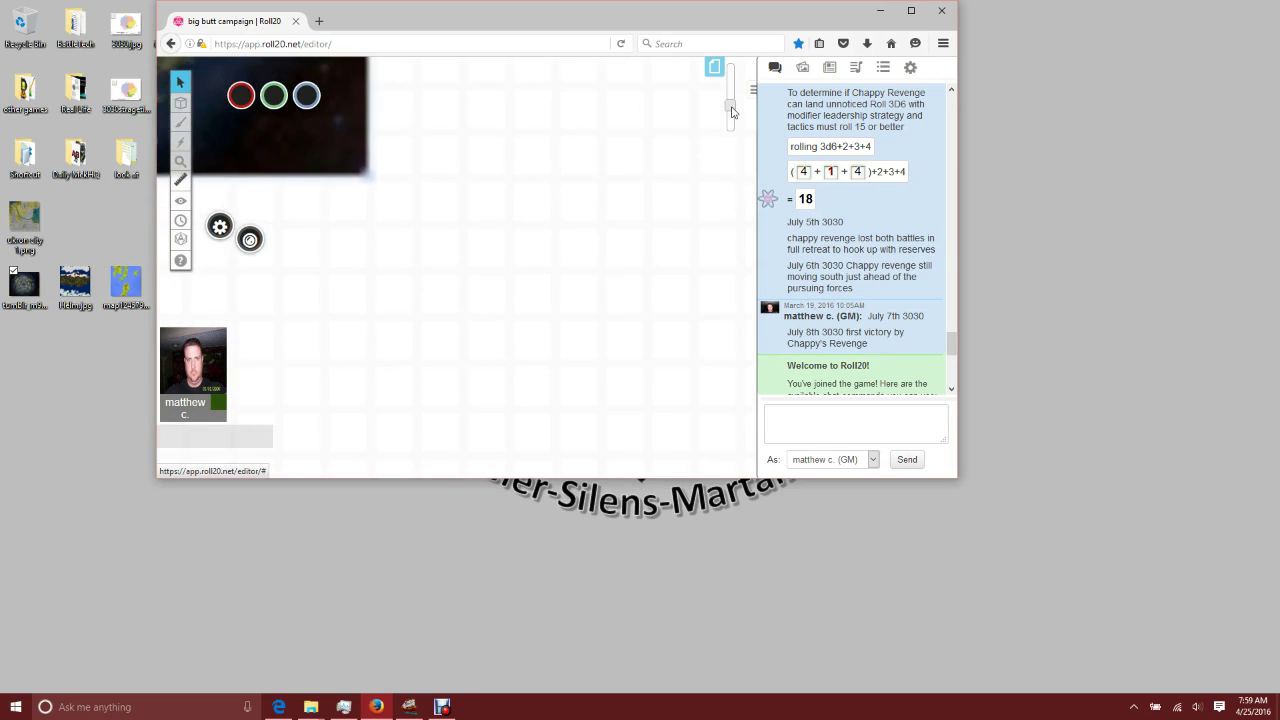
pyautogui.scroll(2, 449, 189)
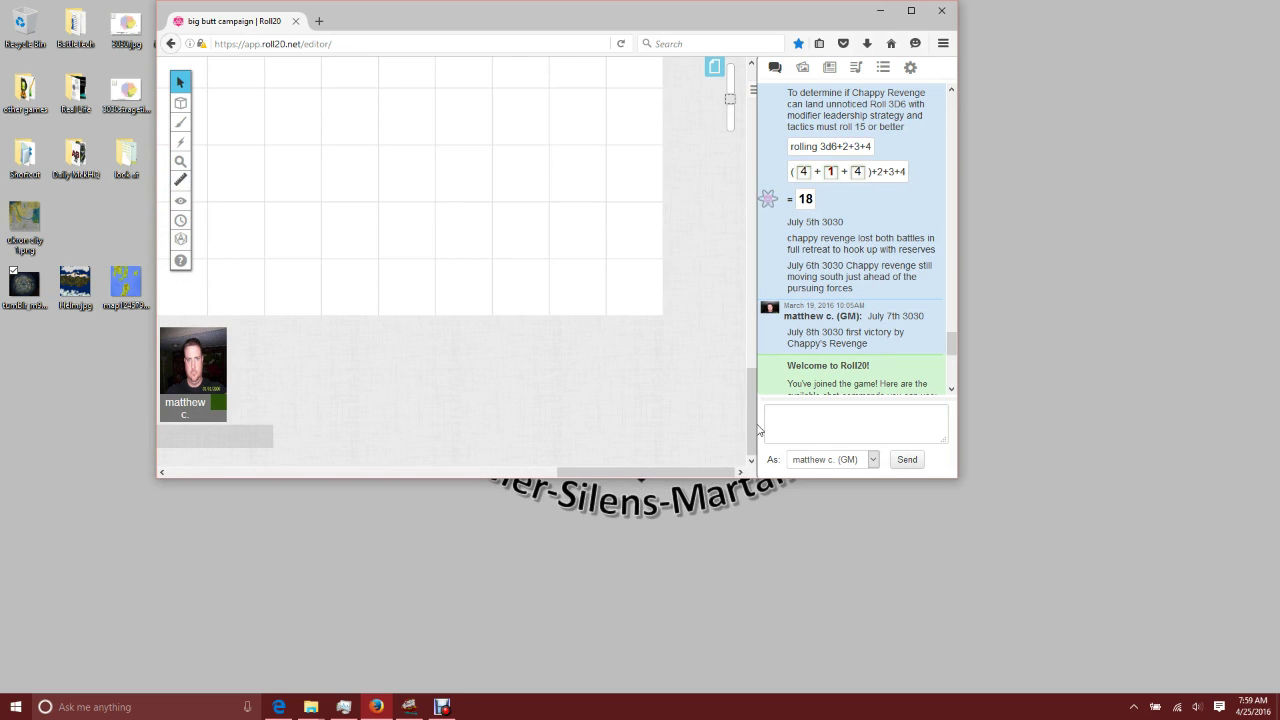
pyautogui.moveTo(754, 428); pyautogui.dragTo(770, 114)
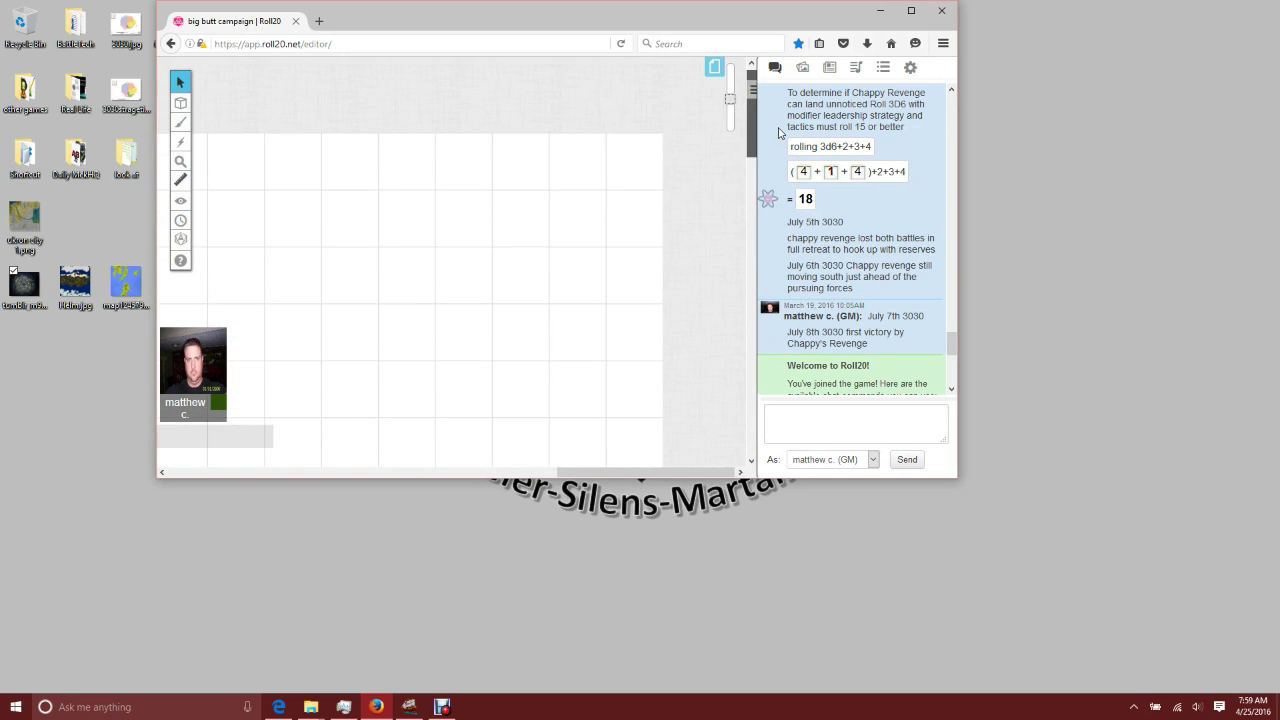
pyautogui.moveTo(646, 472); pyautogui.dragTo(307, 490)
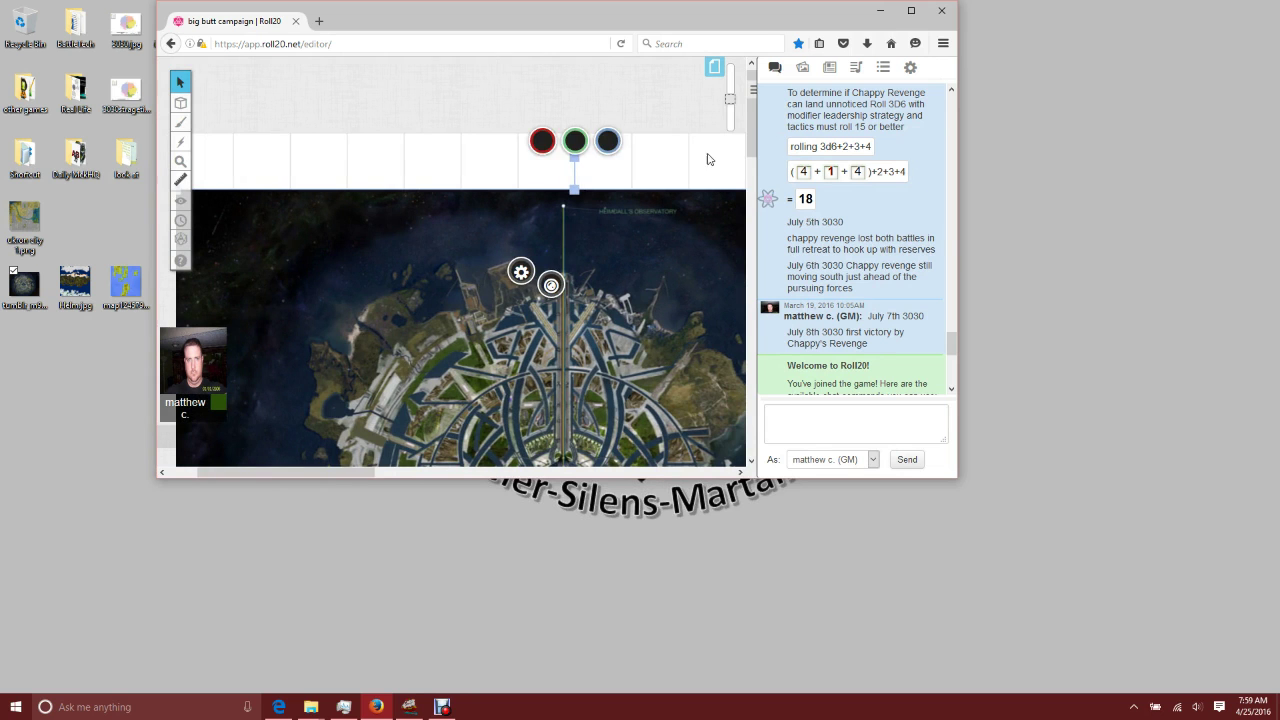
pyautogui.moveTo(755, 152); pyautogui.dragTo(754, 201)
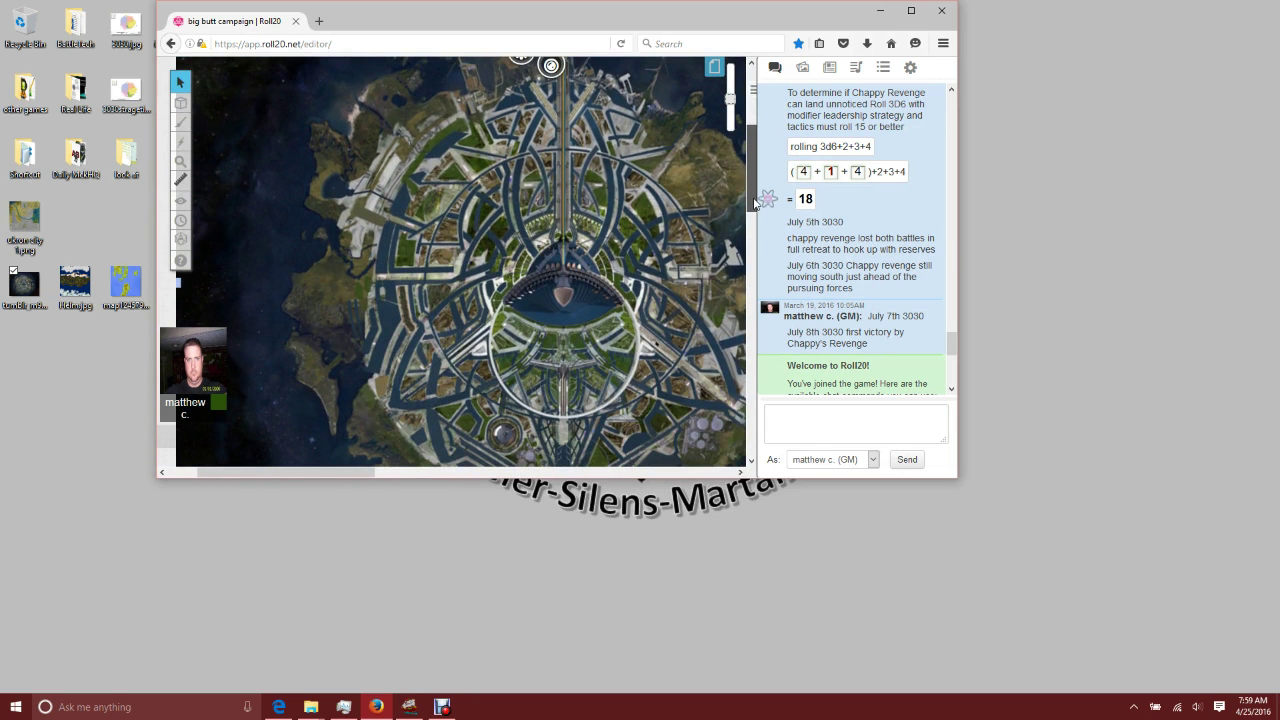
pyautogui.click(909, 12)
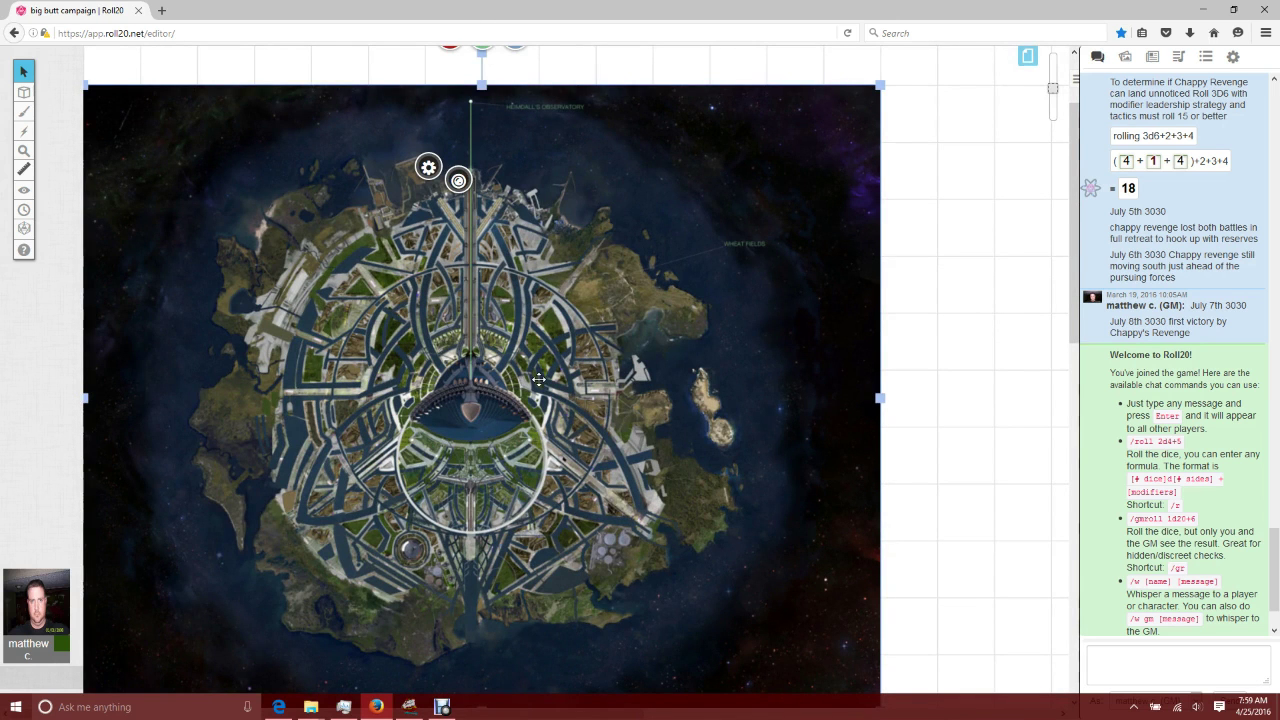
# - Shrink the browser to a smaller window and place the HQ image as a token on the city map, just above the central lake
pyautogui.moveTo(643, 9); pyautogui.dragTo(817, 54)
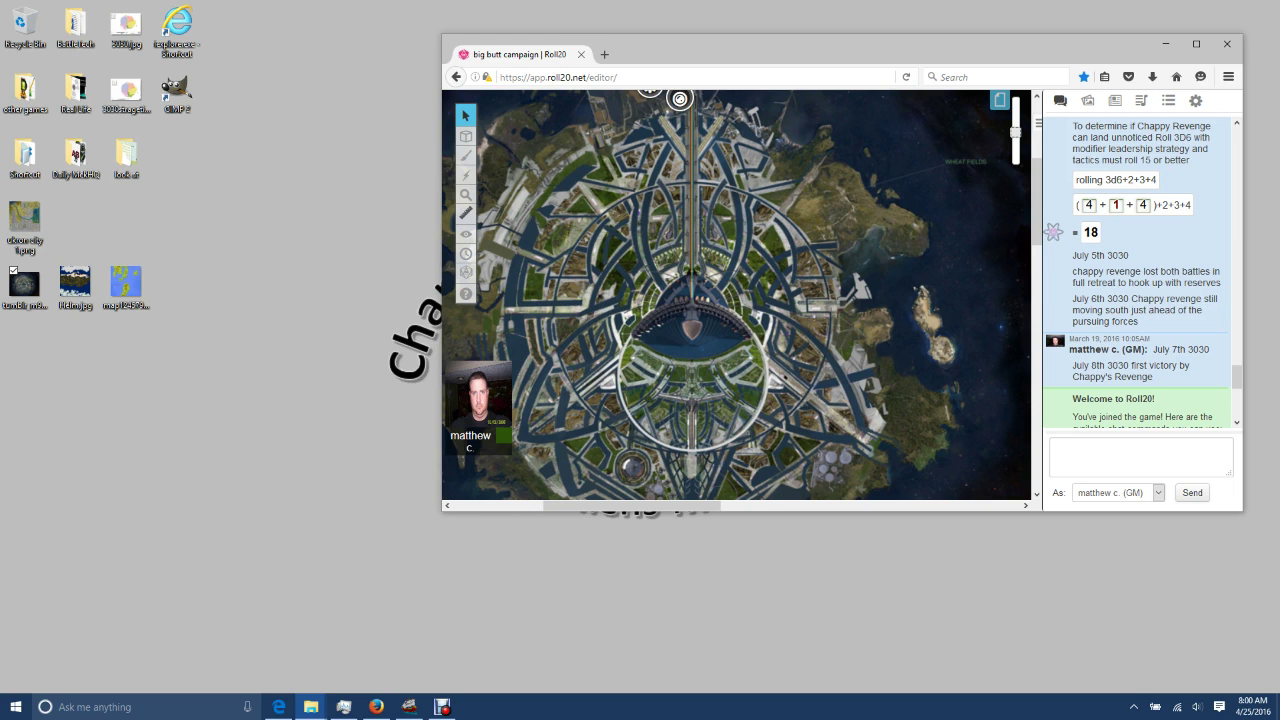
pyautogui.moveTo(1279, 300); pyautogui.dragTo(755, 272)
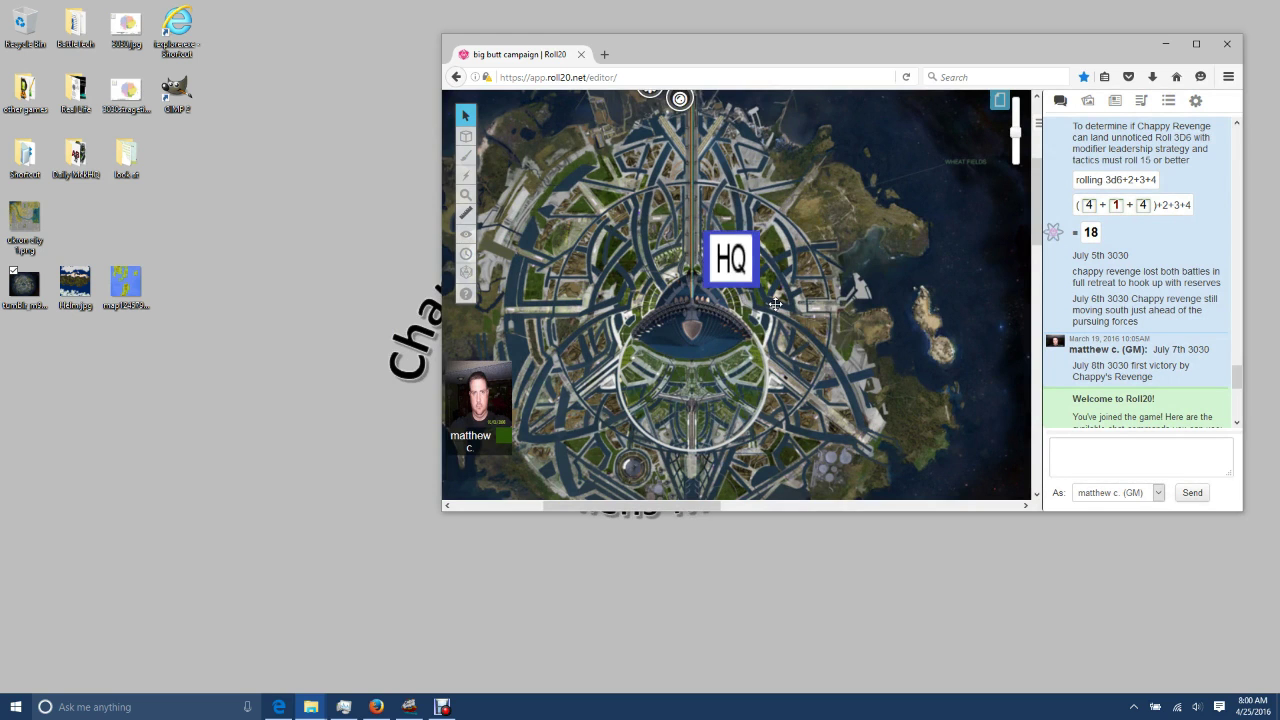
pyautogui.click(732, 266)
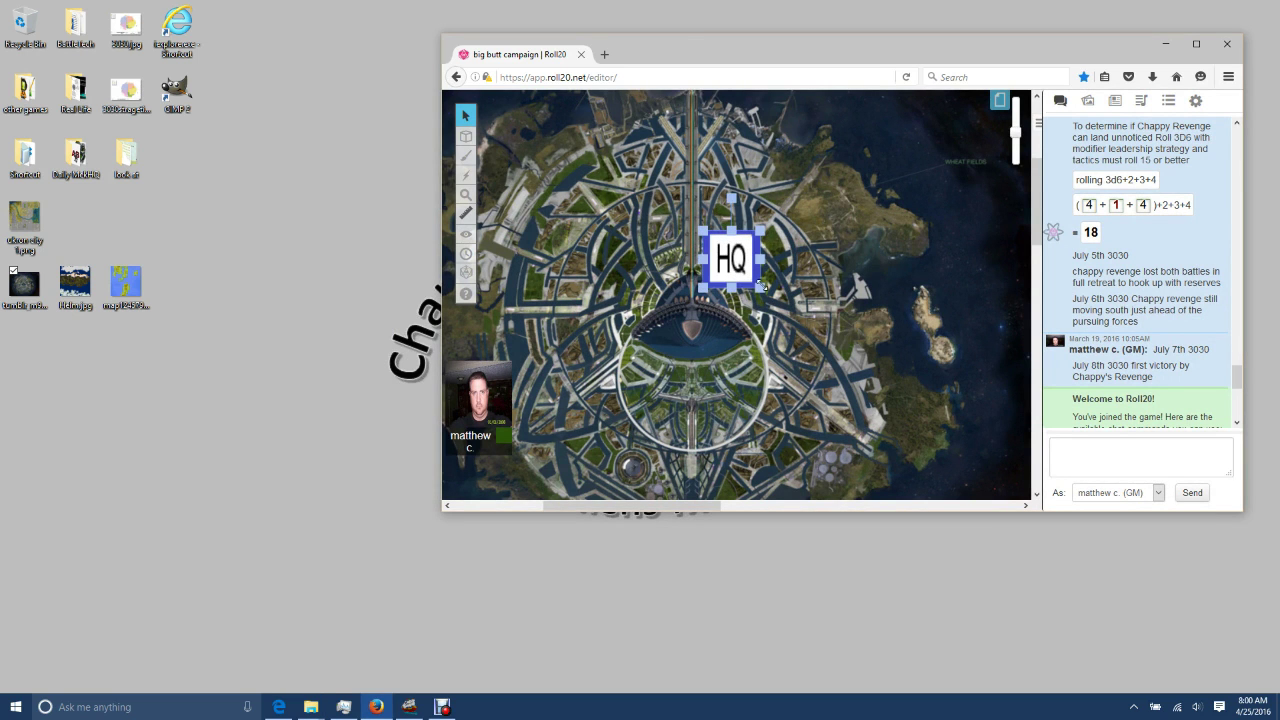
pyautogui.moveTo(762, 288)
pyautogui.mouseDown()
pyautogui.moveTo(775, 287)
pyautogui.moveTo(703, 228)
pyautogui.moveTo(752, 280)
pyautogui.moveTo(803, 305)
pyautogui.moveTo(818, 338)
pyautogui.moveTo(761, 289)
pyautogui.mouseUp()
# - Examine the HQ token's context options and basic edit settings, and close them without saving changes
pyautogui.rightClick(710, 262)
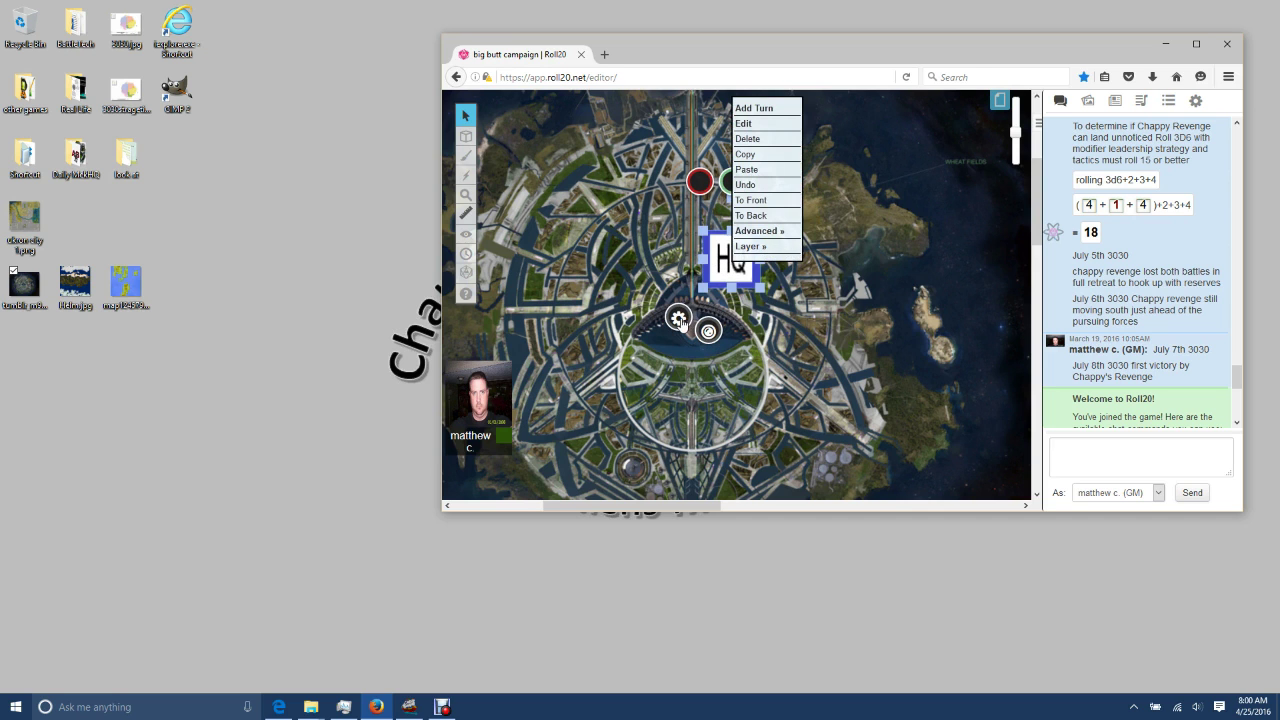
pyautogui.doubleClick(679, 320)
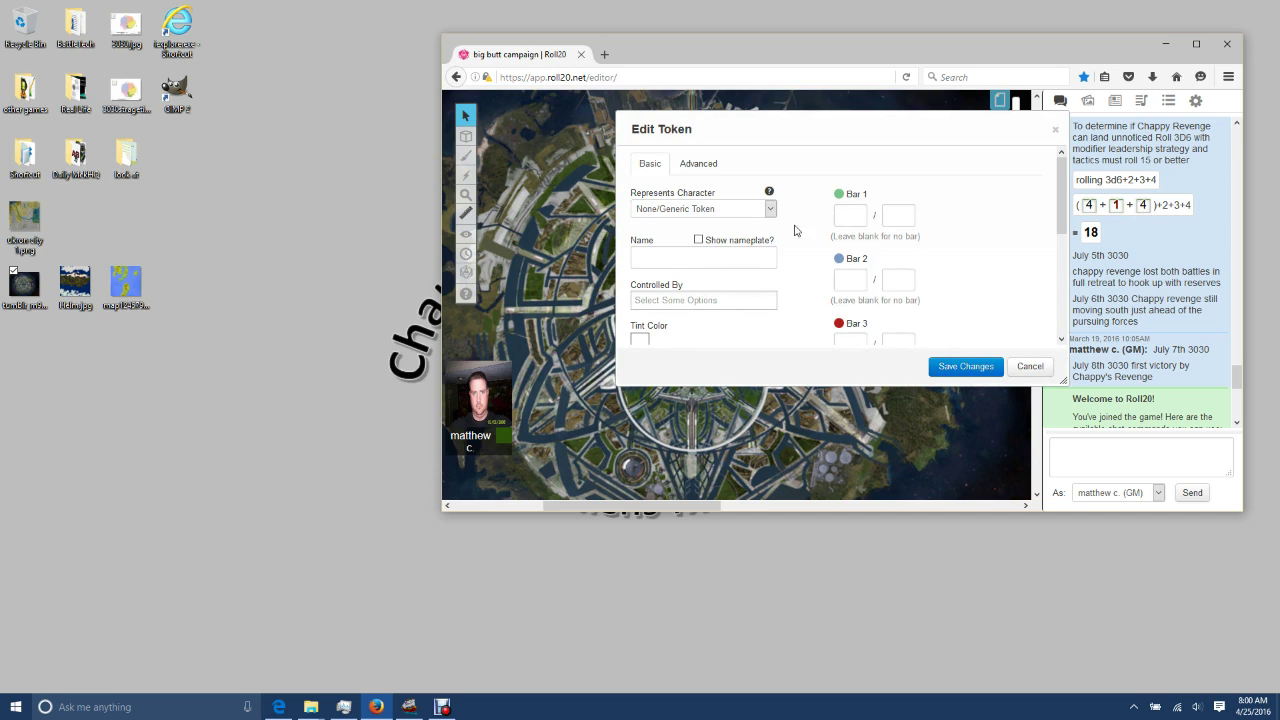
pyautogui.click(1030, 366)
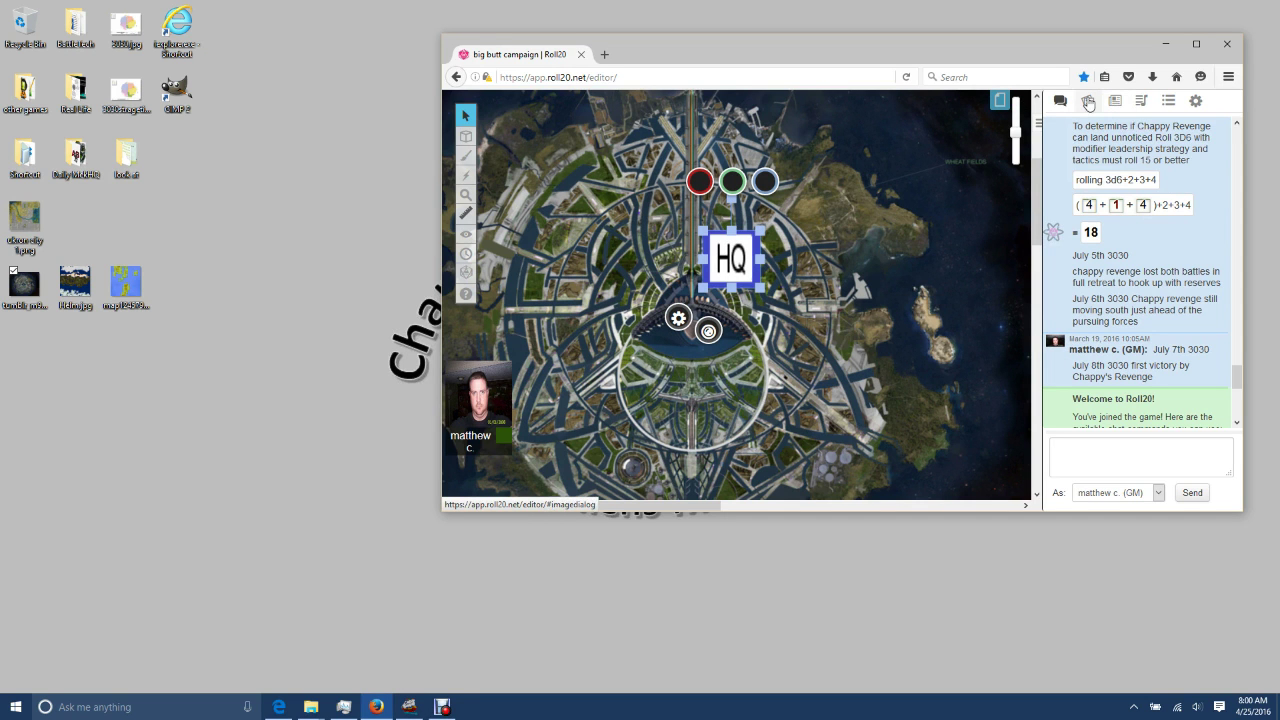
# - Show the art library search, maximize the browser and switch to the blank untitled page
pyautogui.click(1088, 101)
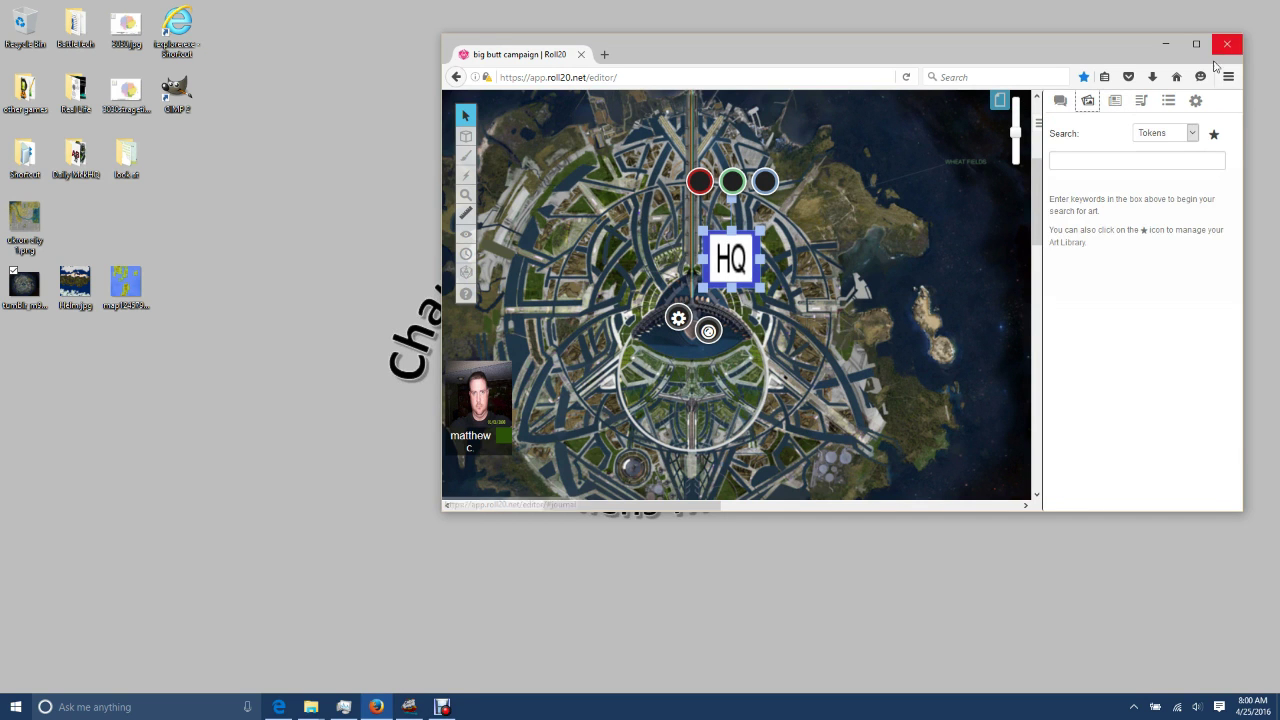
pyautogui.click(1195, 44)
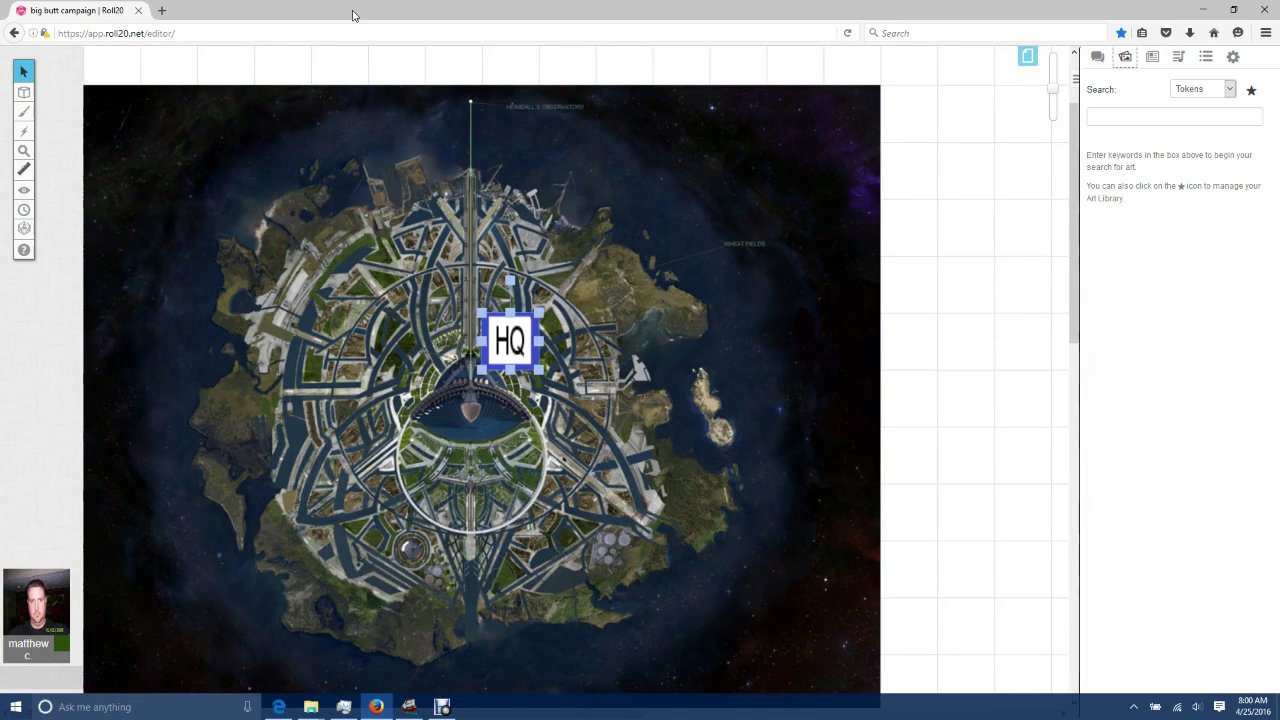
pyautogui.click(1027, 58)
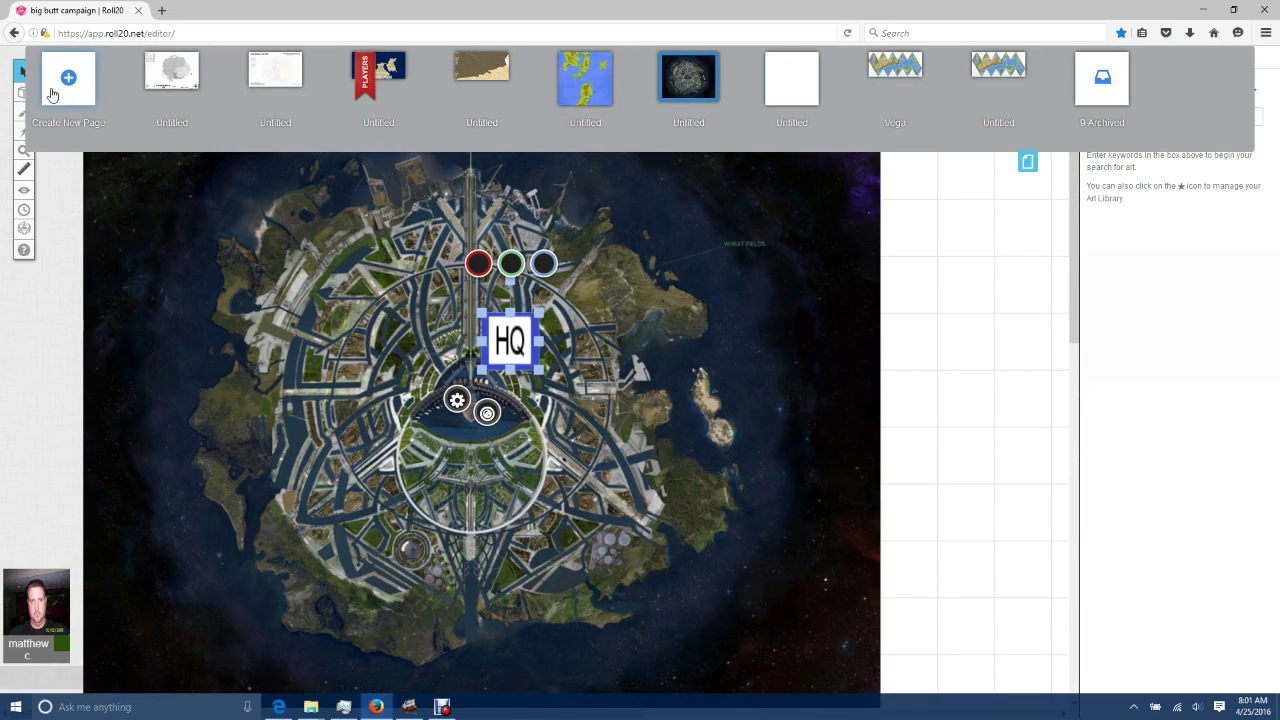
pyautogui.click(787, 86)
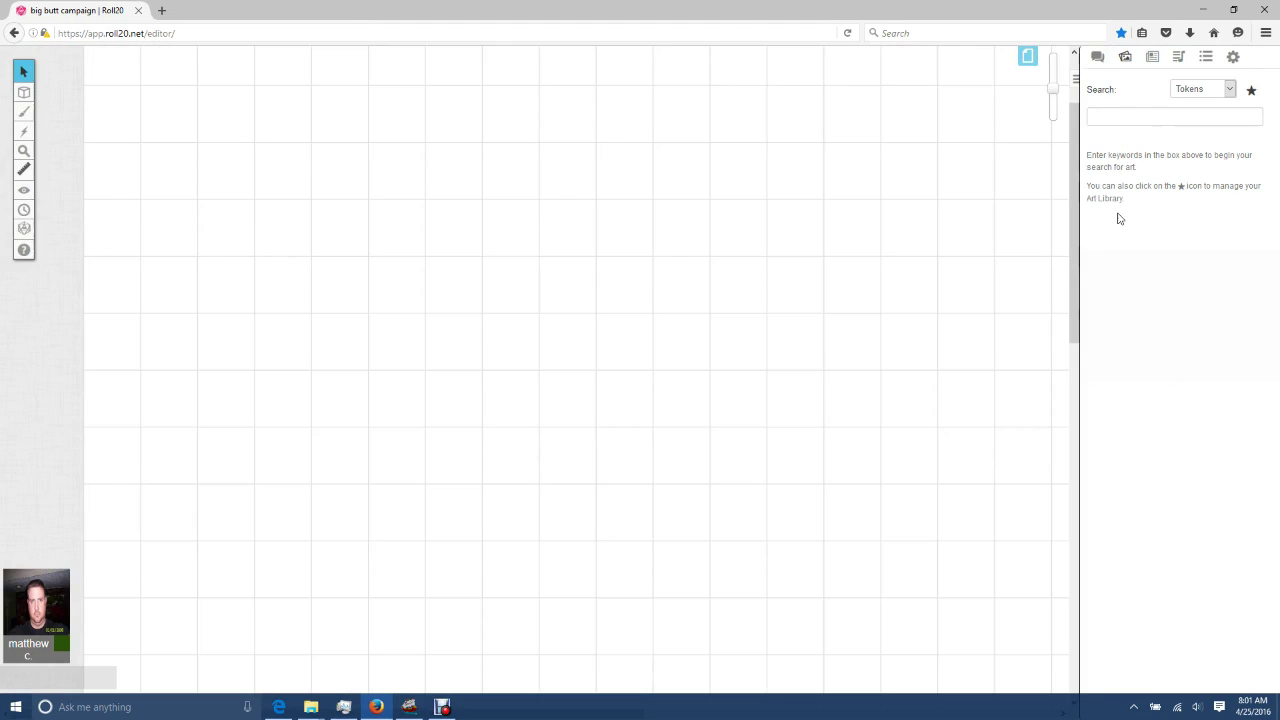
# - Search the art library's tokens for "megamek"
pyautogui.click(1145, 118)
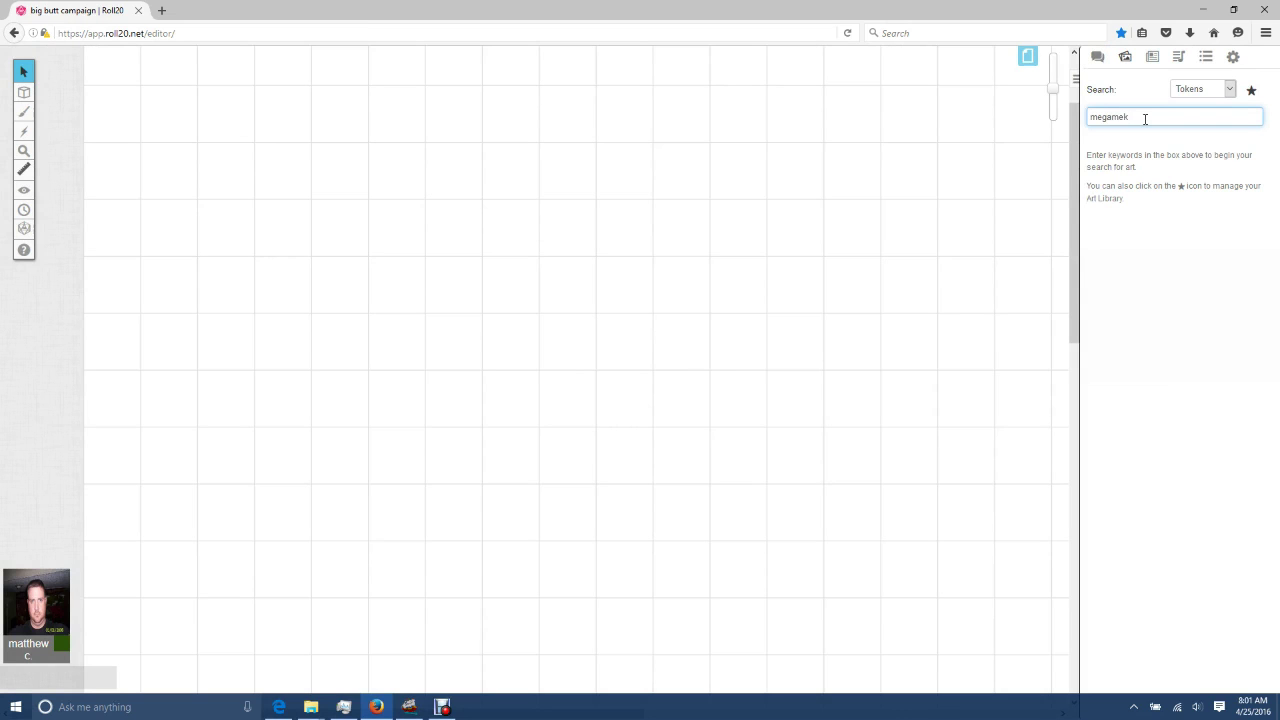
pyautogui.press('Return')
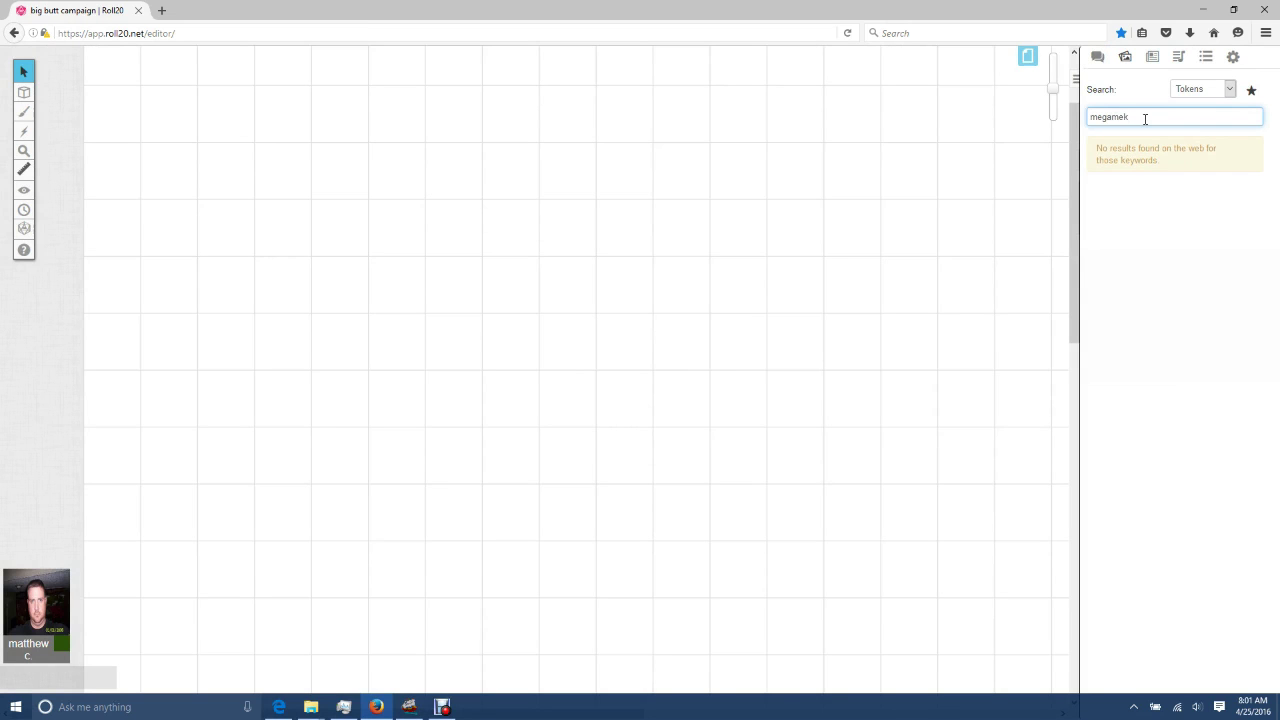
pyautogui.press('Return')
# - Widen the art library search to Everything and search for "megamek"
pyautogui.click(1231, 91)
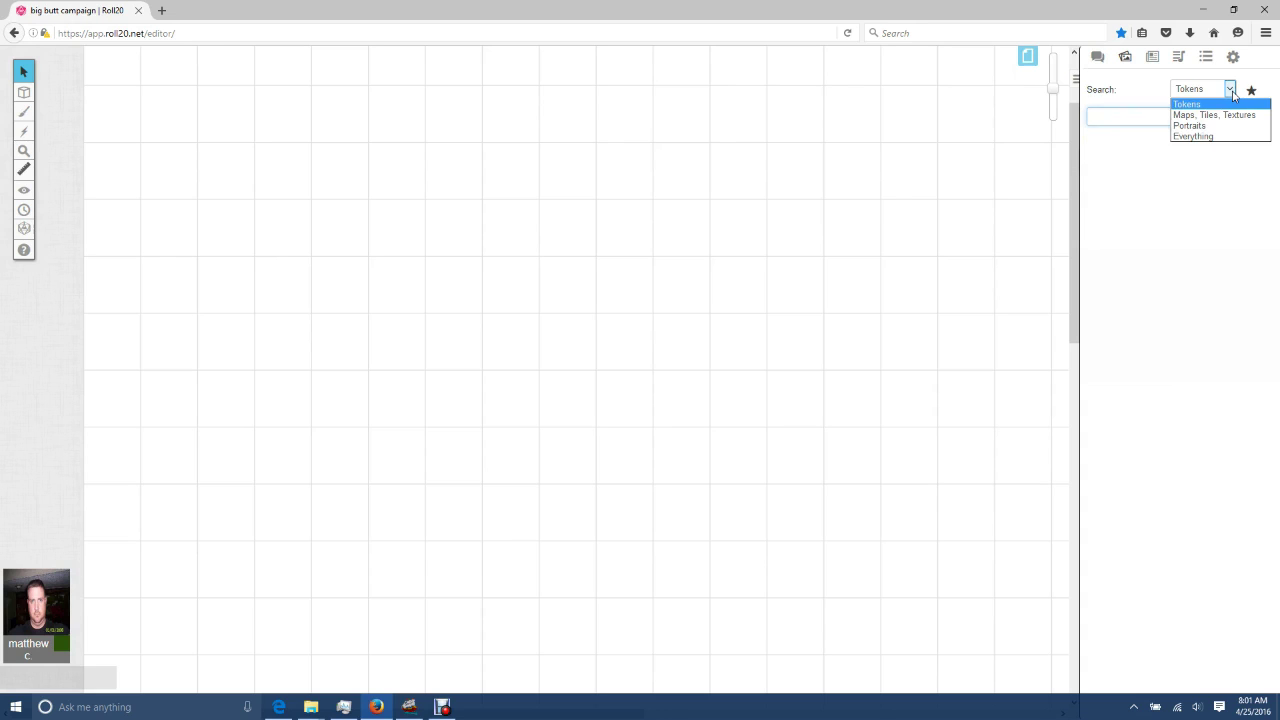
pyautogui.click(1203, 137)
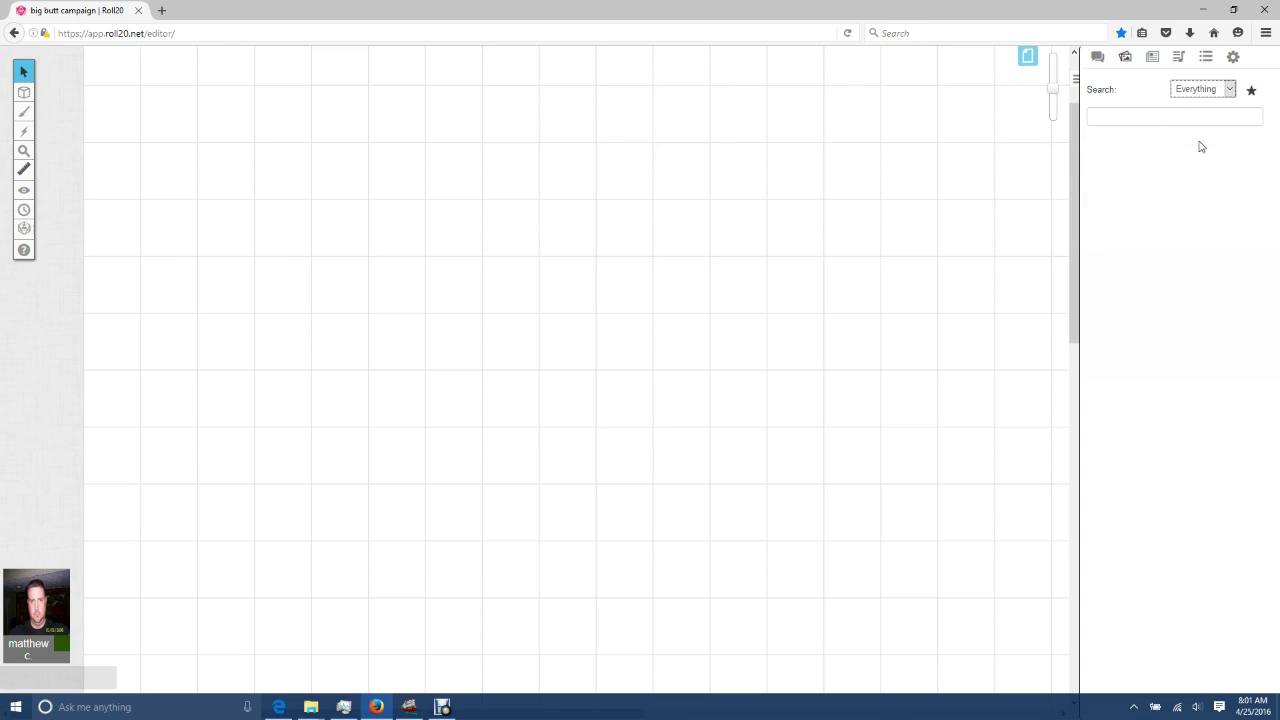
pyautogui.click(1142, 116)
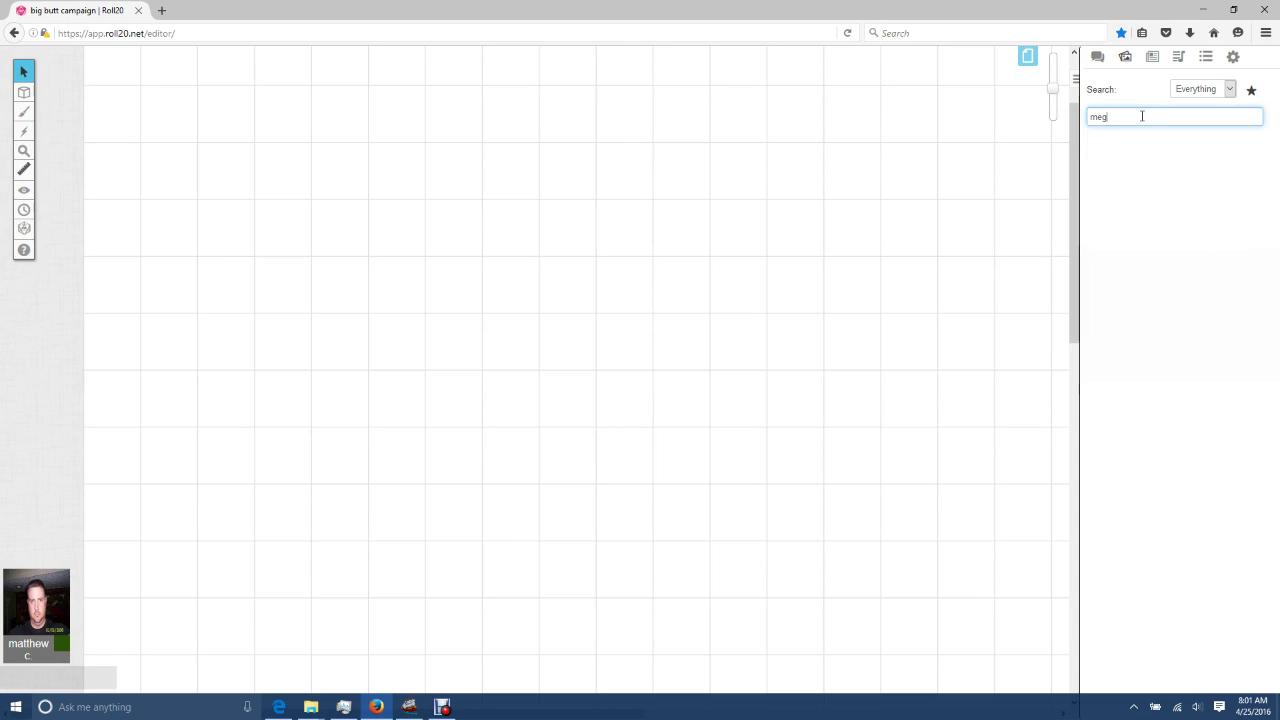
pyautogui.write('megamek')
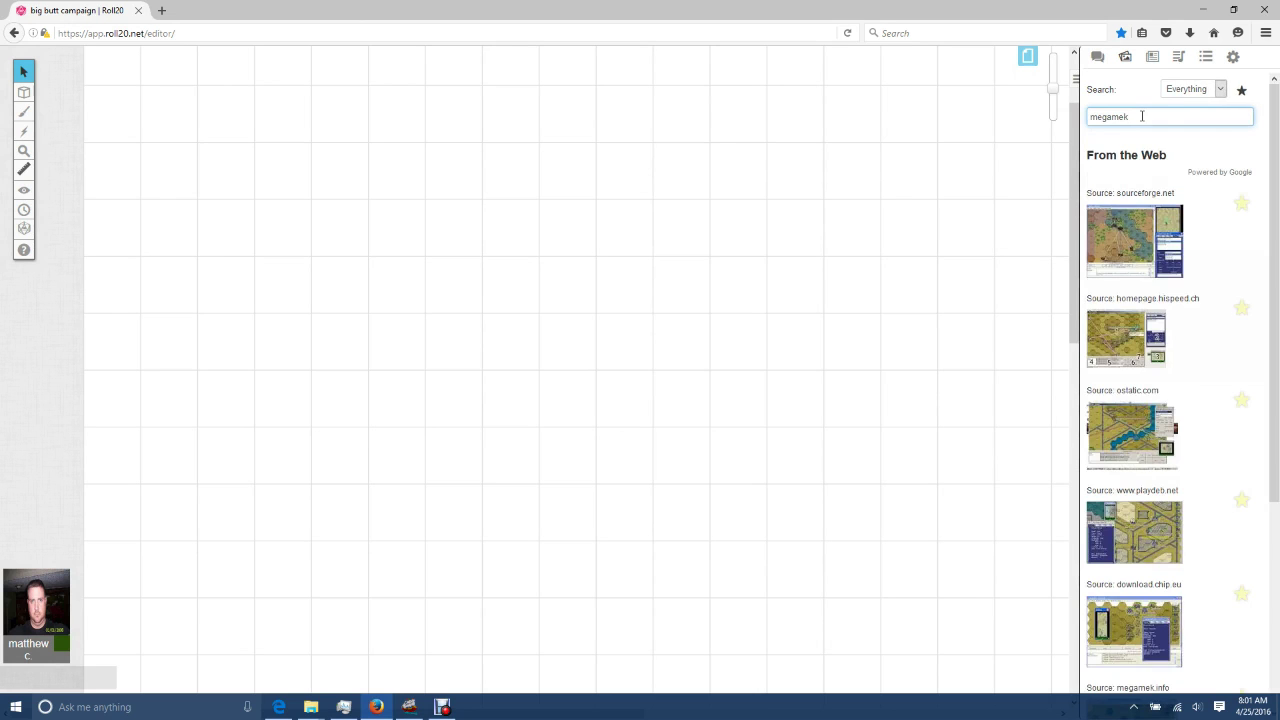
# - Browse through the web results of the "megamek" search, ending back at the start of the list
pyautogui.scroll(-2, 1206, 398)
pyautogui.scroll(-5, 1206, 398)
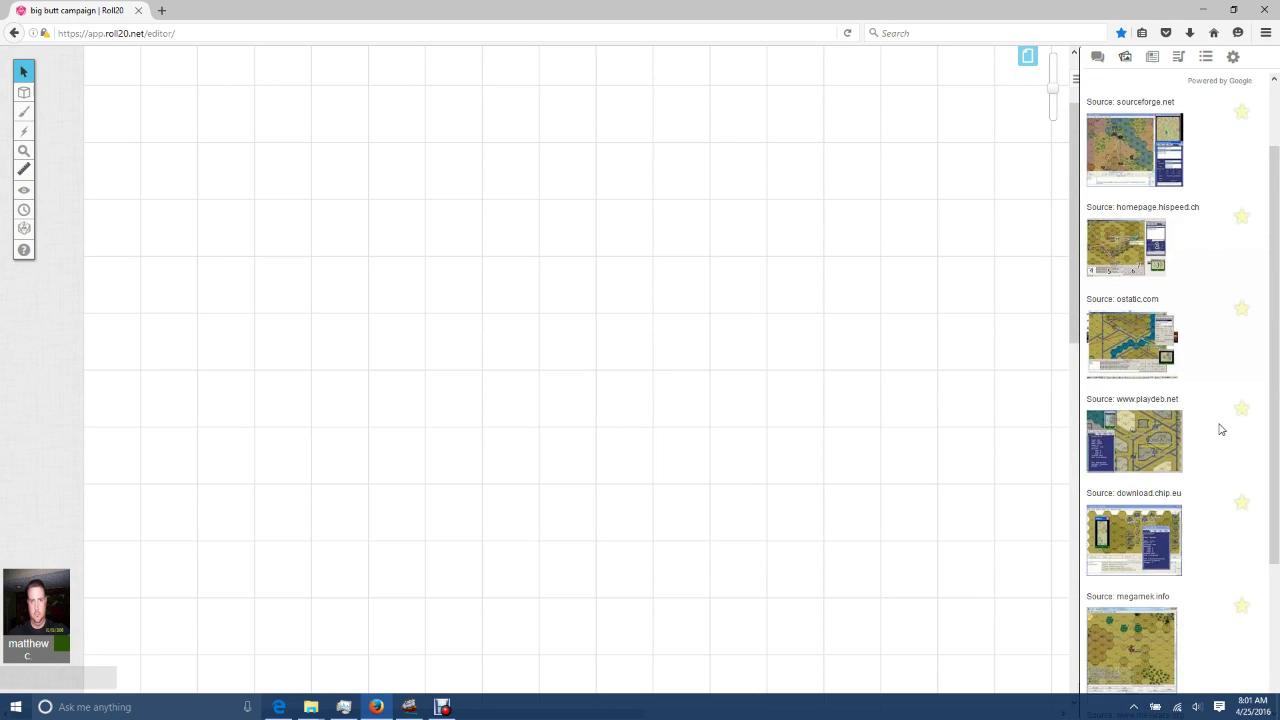
pyautogui.scroll(-5, 1197, 471)
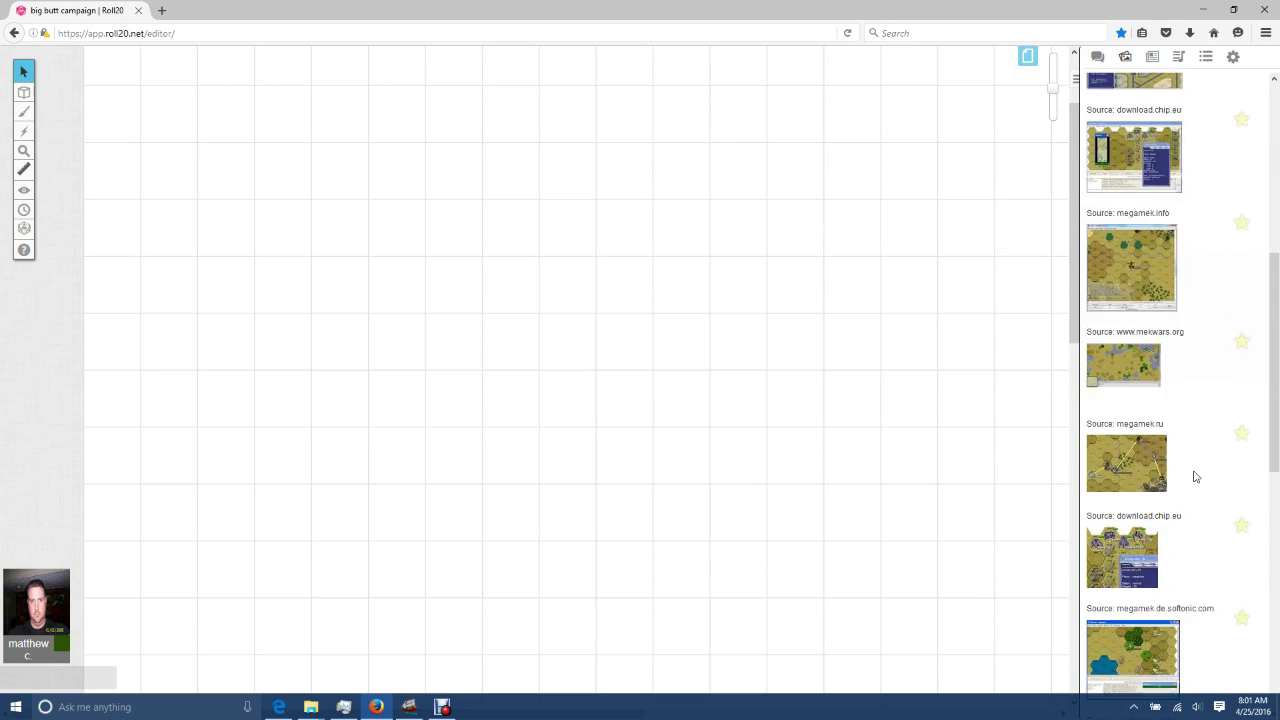
pyautogui.scroll(-5, 1185, 482)
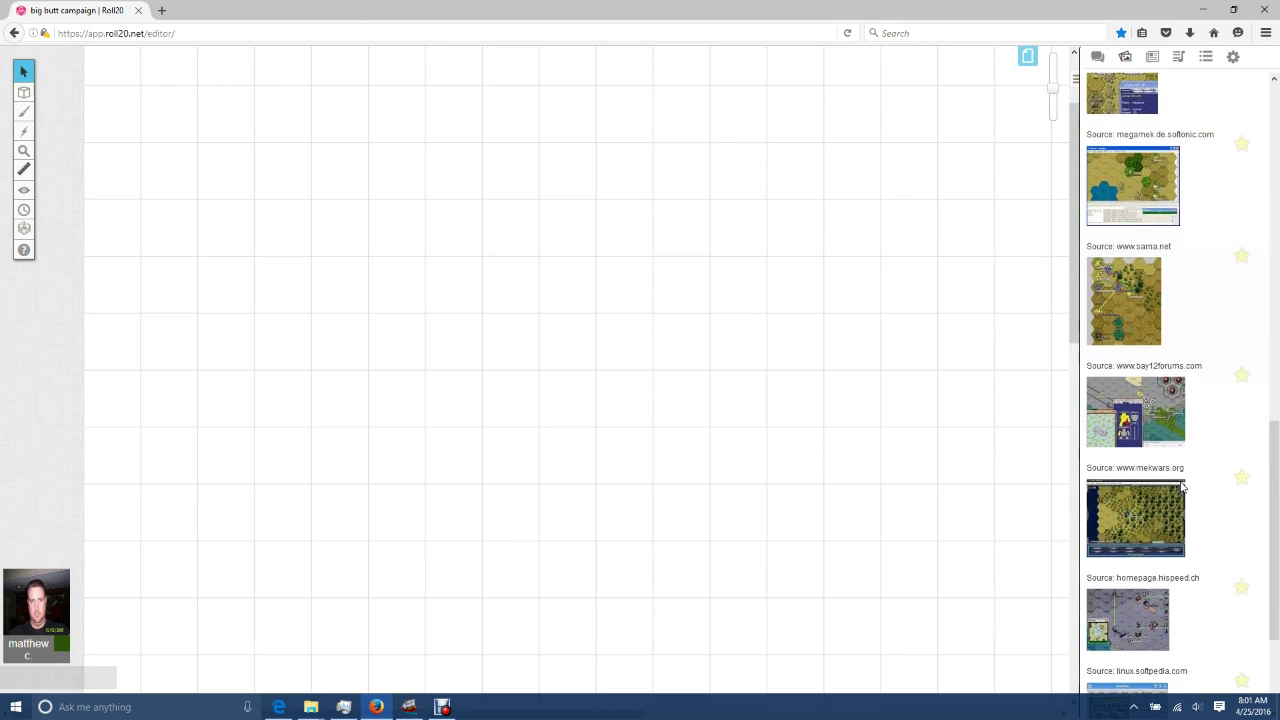
pyautogui.scroll(-10, 1173, 498)
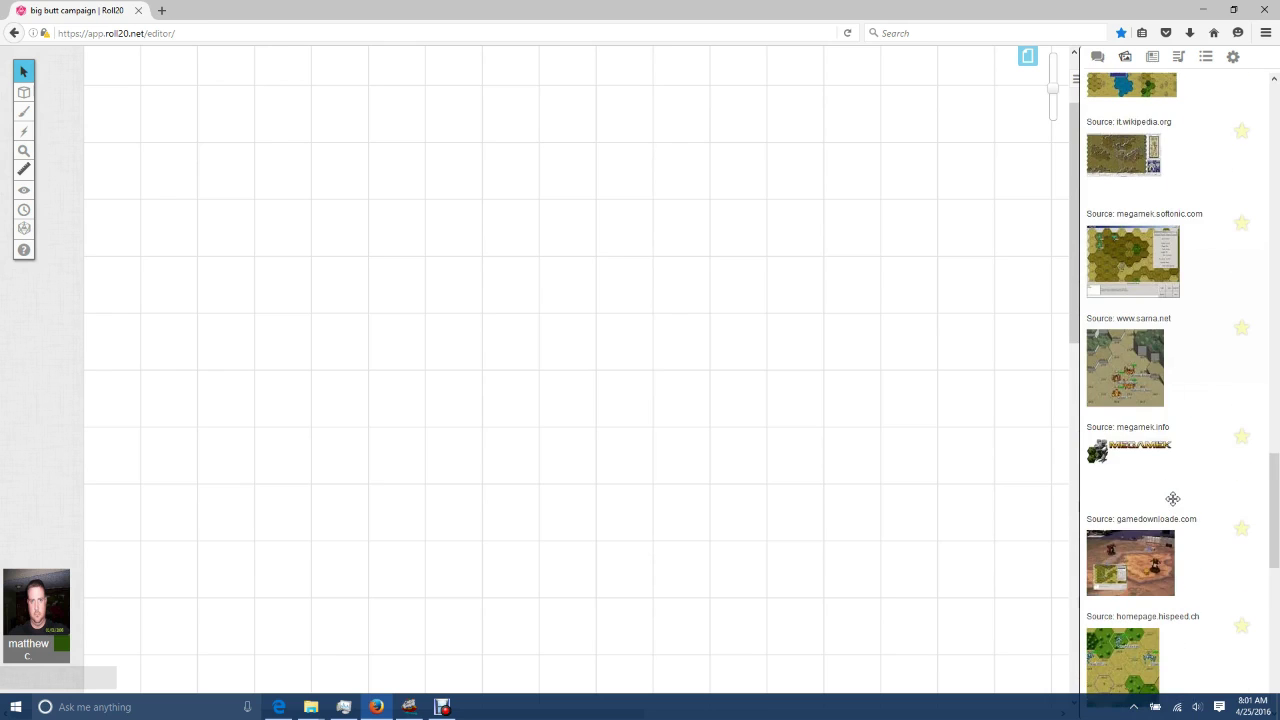
pyautogui.scroll(-5, 1173, 498)
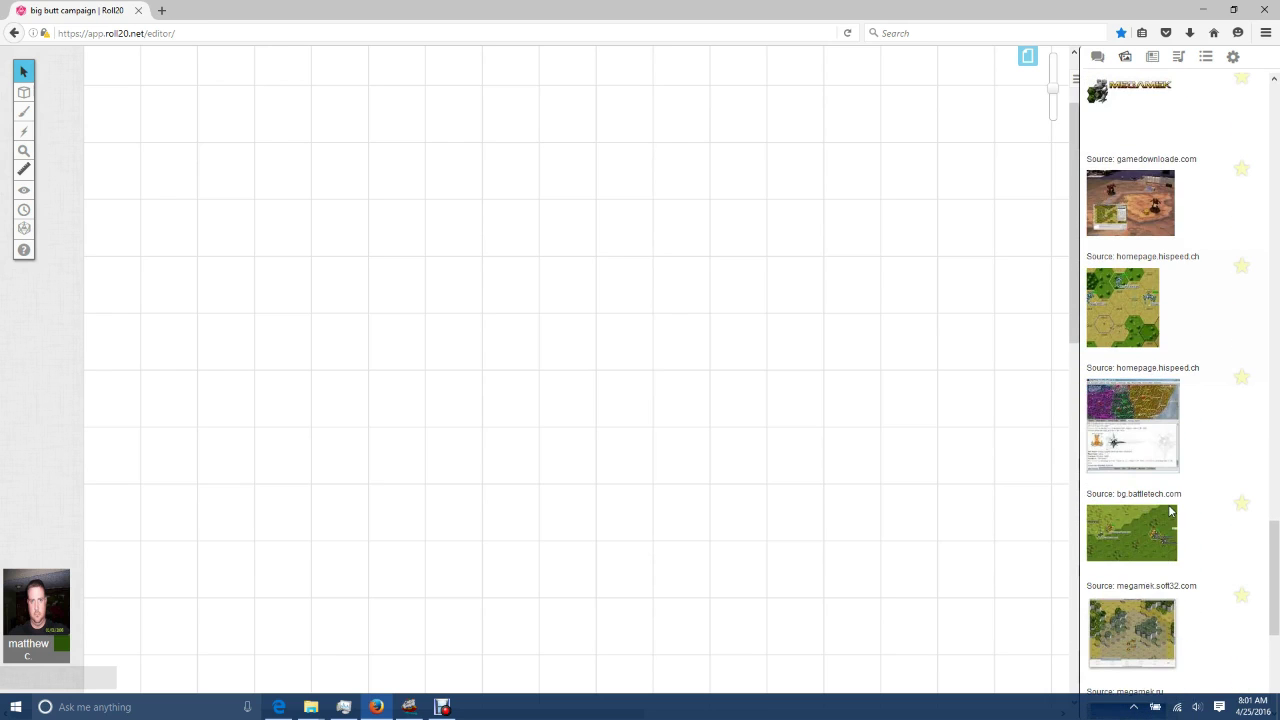
pyautogui.scroll(-12, 1170, 511)
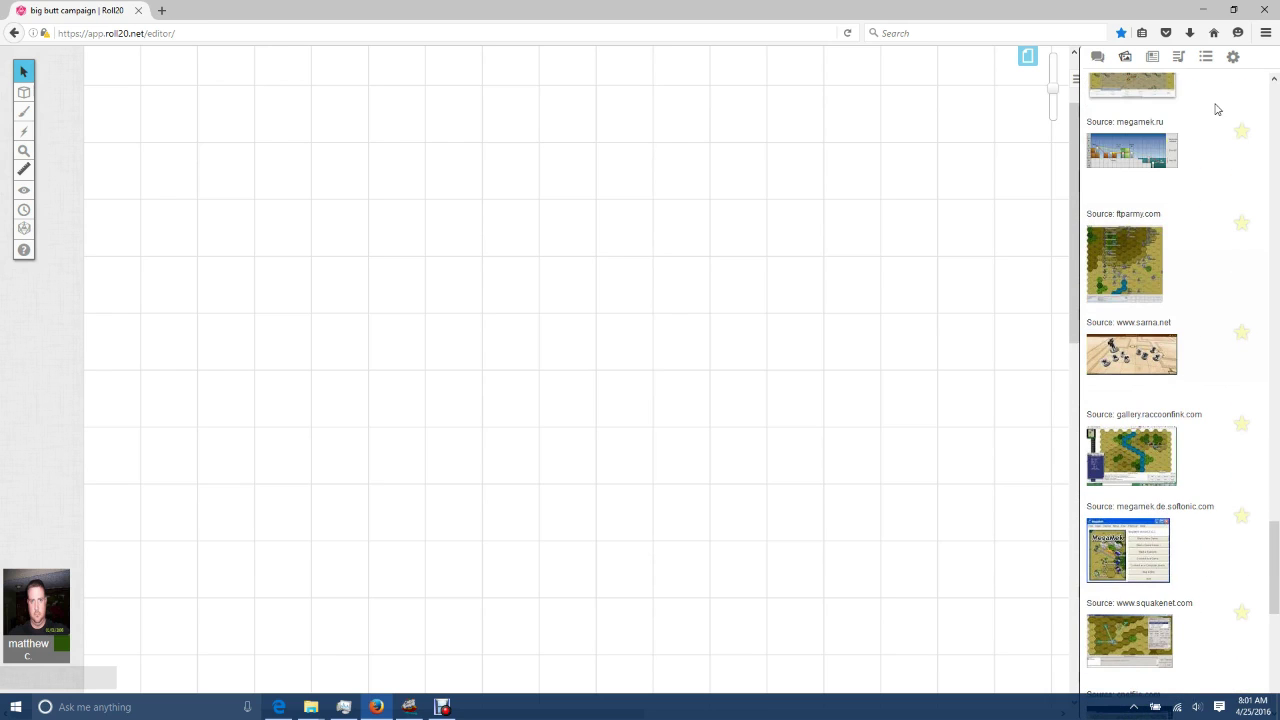
pyautogui.moveTo(1274, 565); pyautogui.dragTo(1265, 130)
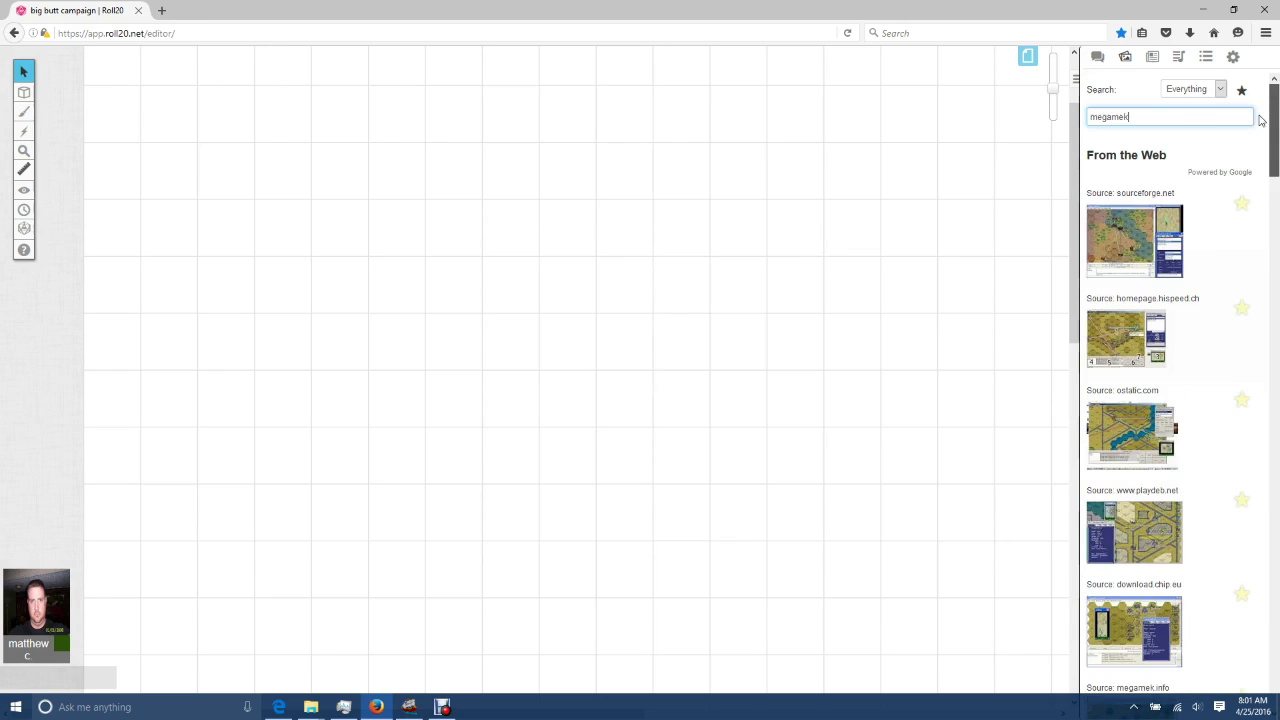
# - Search the art library's Maps, Tiles, Textures for "megamek"
pyautogui.click(1220, 90)
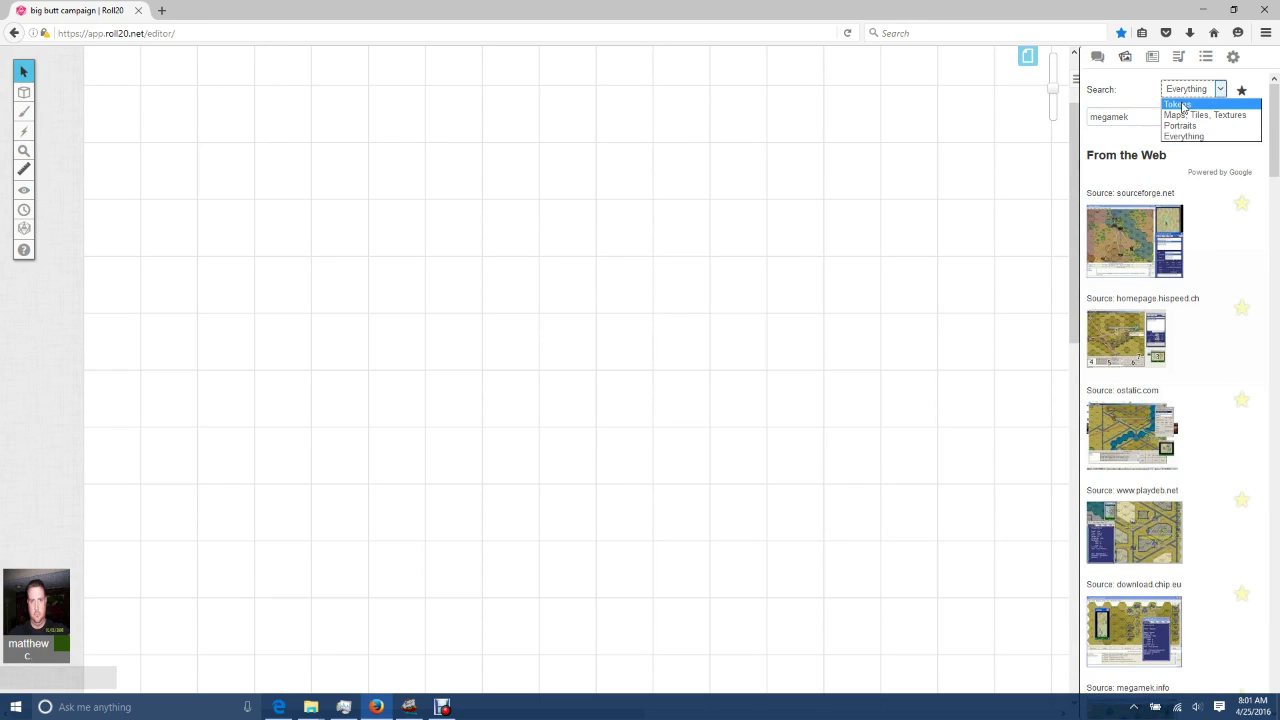
pyautogui.click(1183, 115)
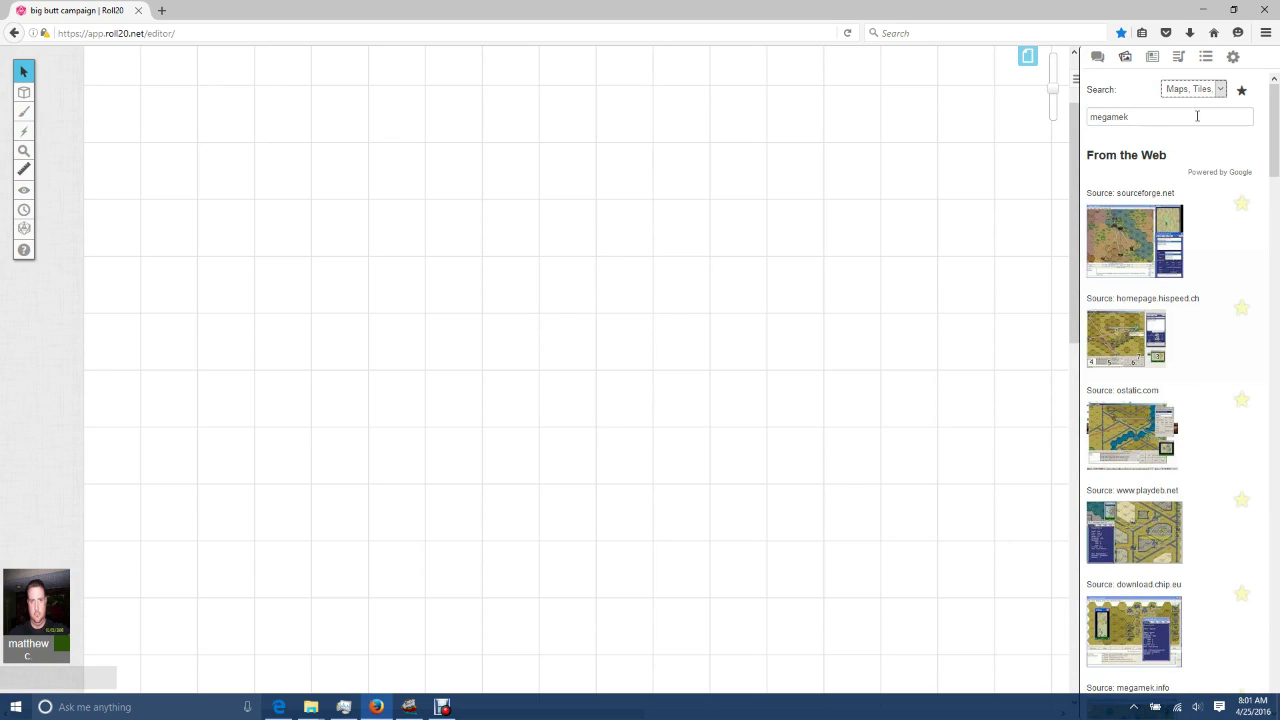
pyautogui.click(1164, 121)
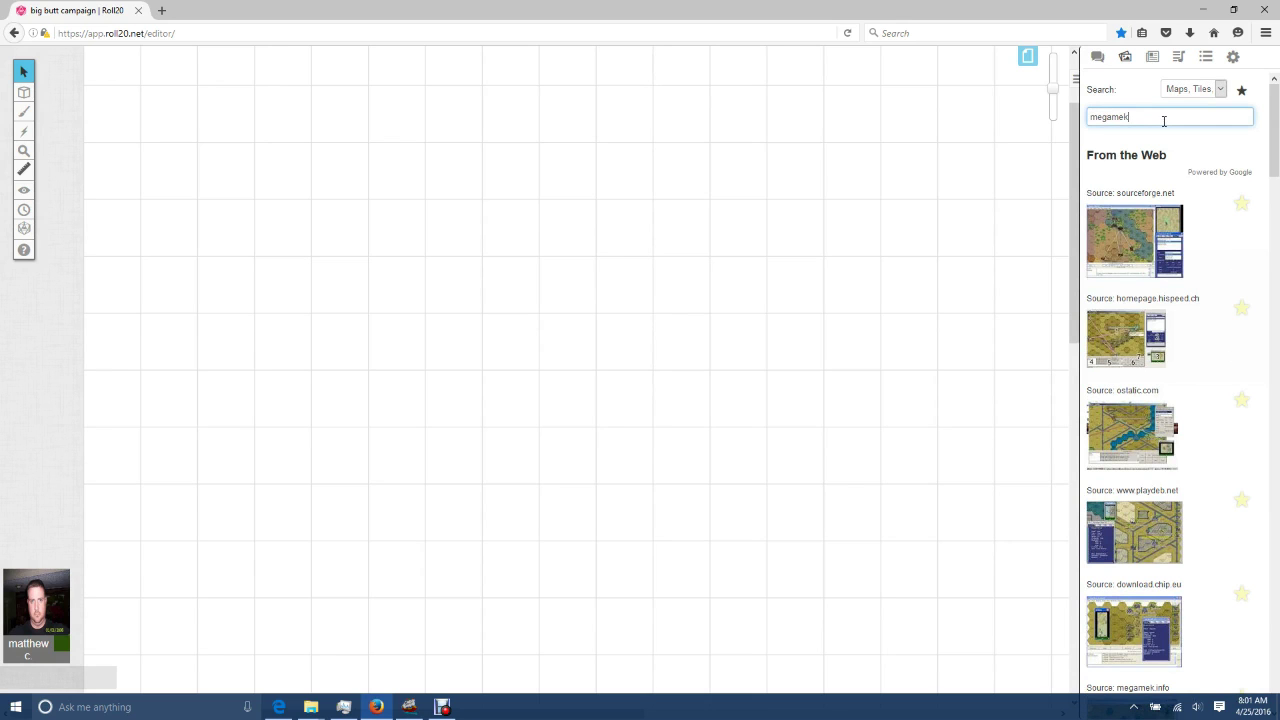
pyautogui.press('Return')
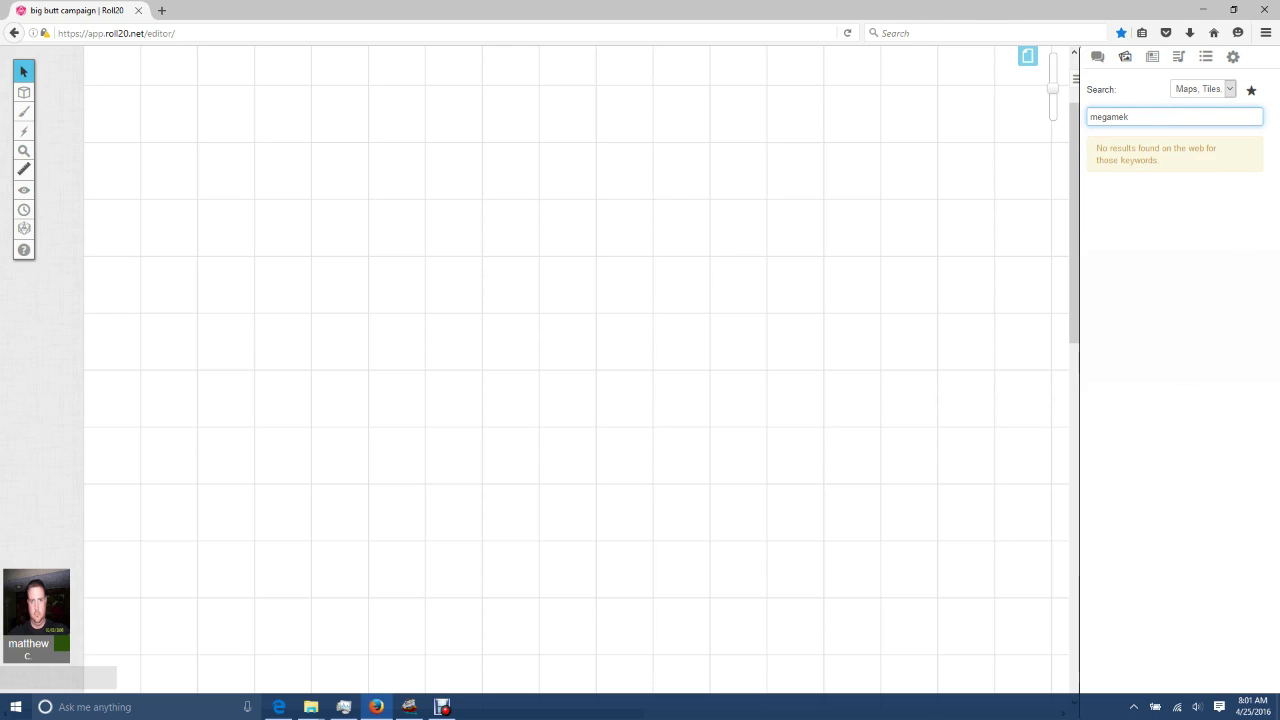
# - Switch to File Explorer and place the local white mech image on the blank page as a token
pyautogui.hotkey('alt', 'Tab')
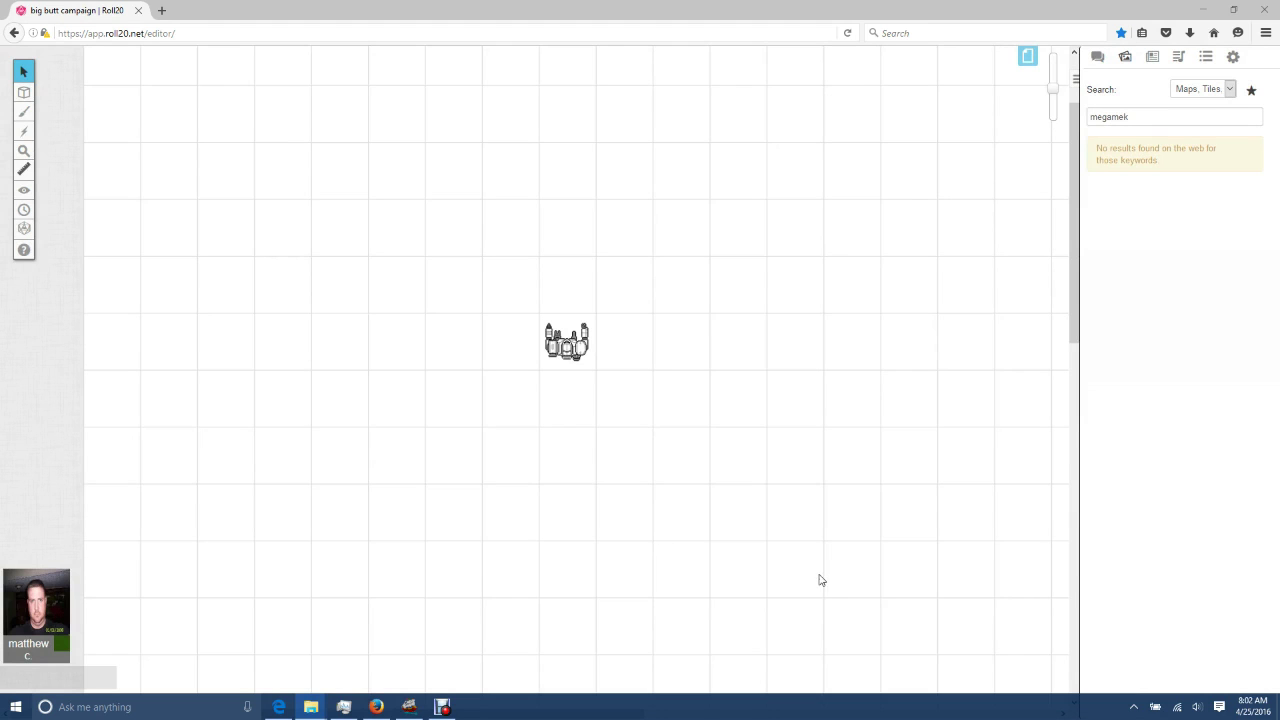
# - Search the art library's tokens for "battletech" and place the Mech Alpha Green token on the page, above and right of the white mech
pyautogui.click(1246, 112)
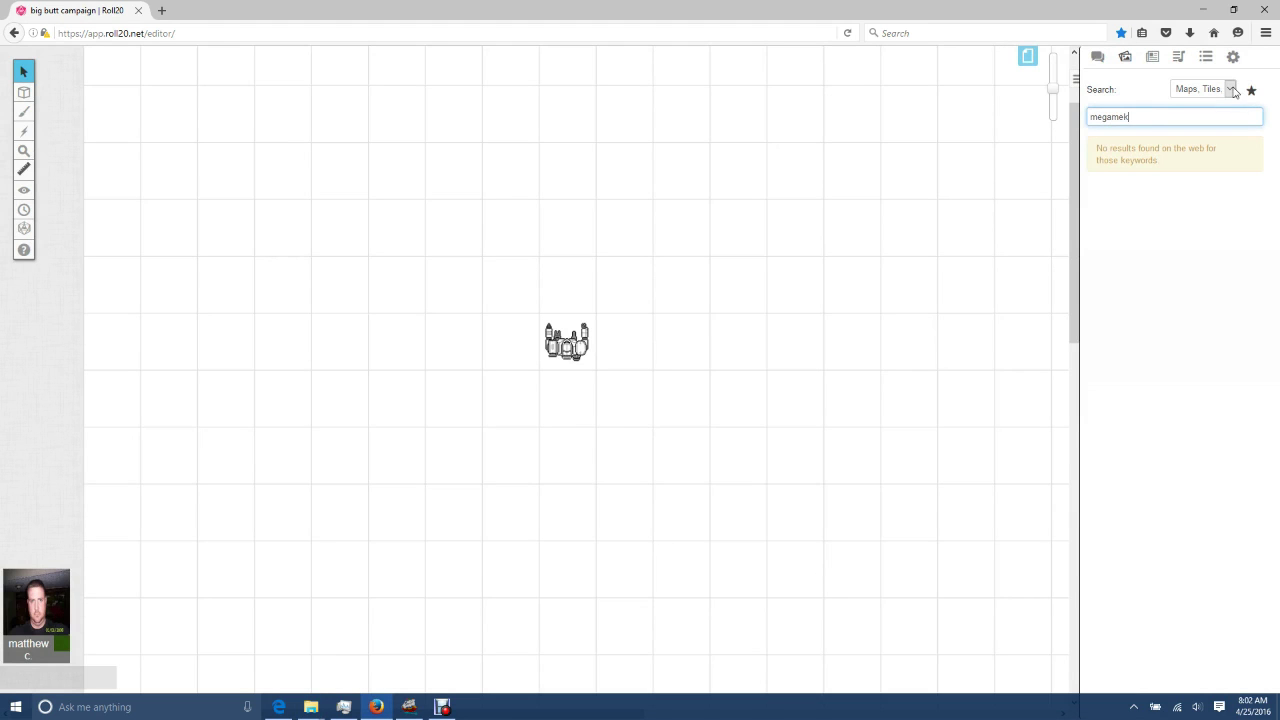
pyautogui.click(1205, 89)
pyautogui.click(1209, 105)
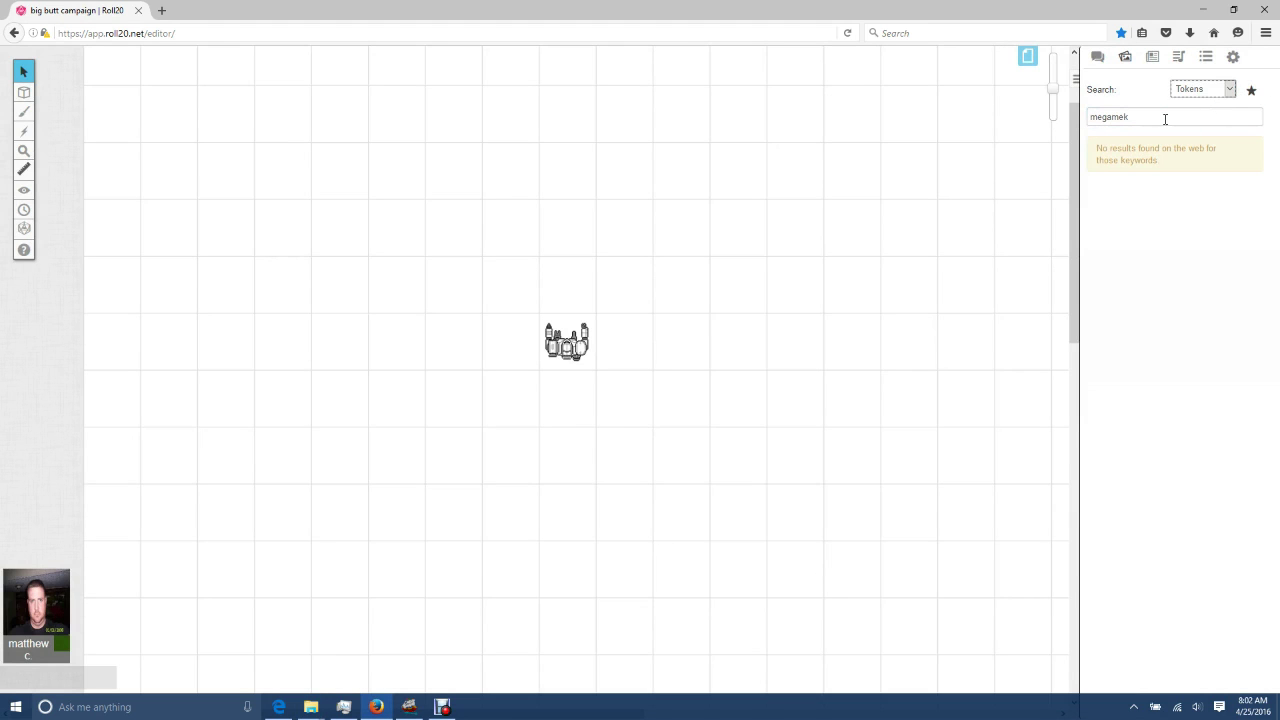
pyautogui.click(1165, 118)
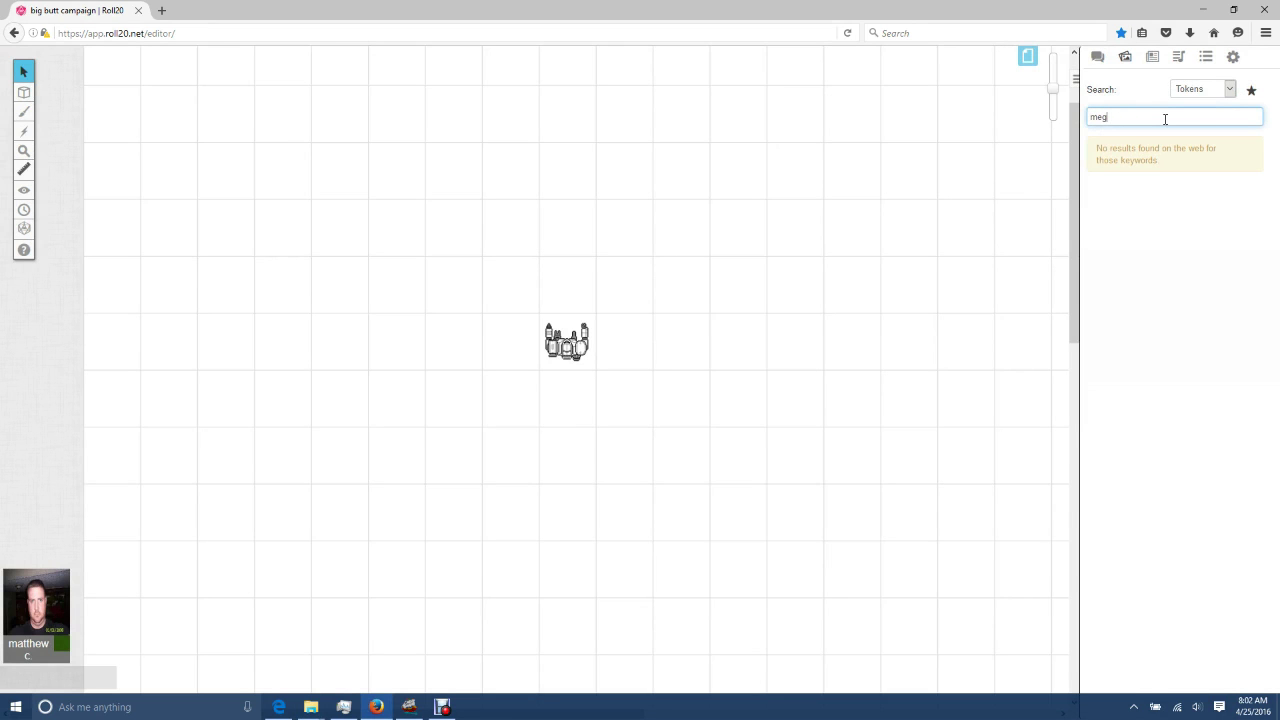
pyautogui.write('battl')
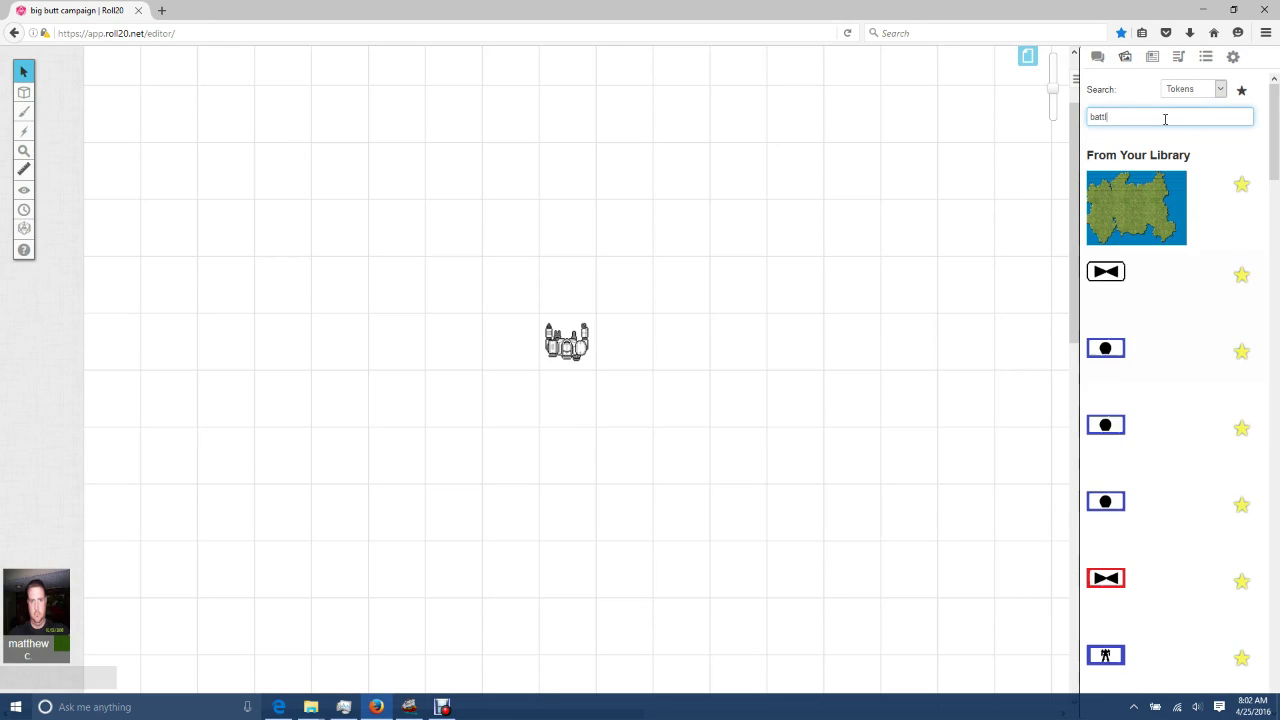
pyautogui.write('etech')
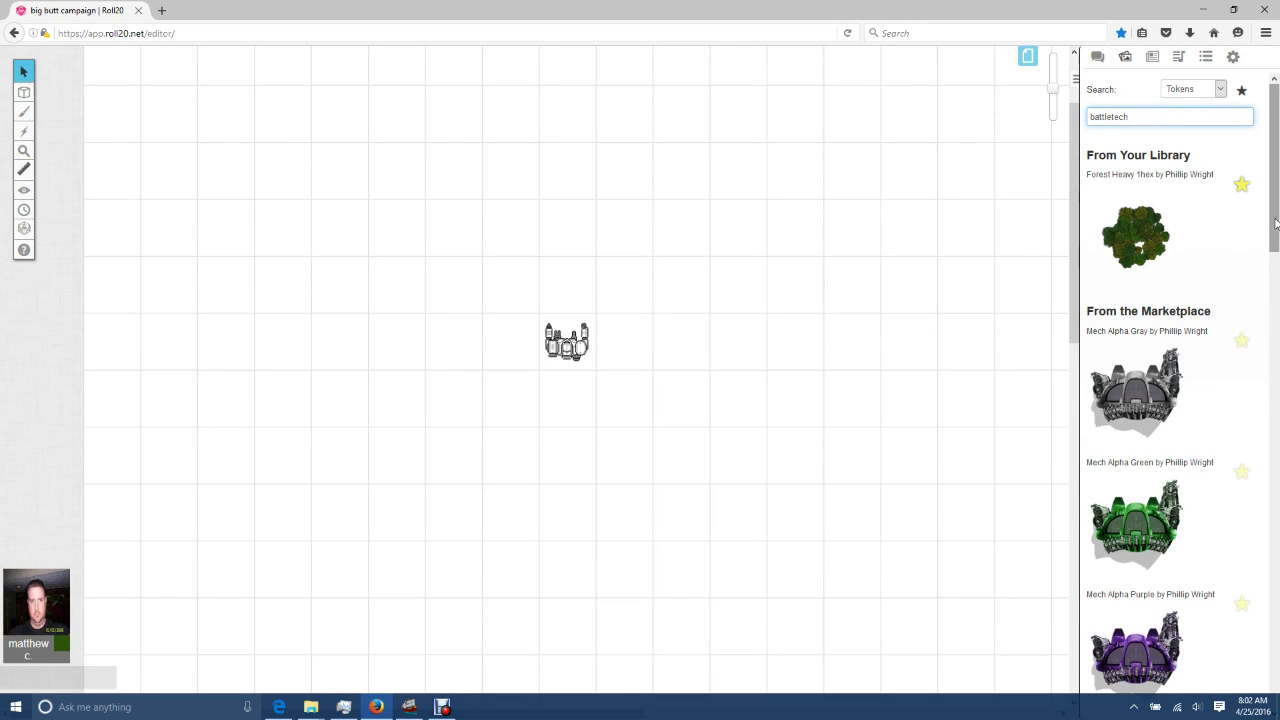
pyautogui.scroll(-4, 1275, 213)
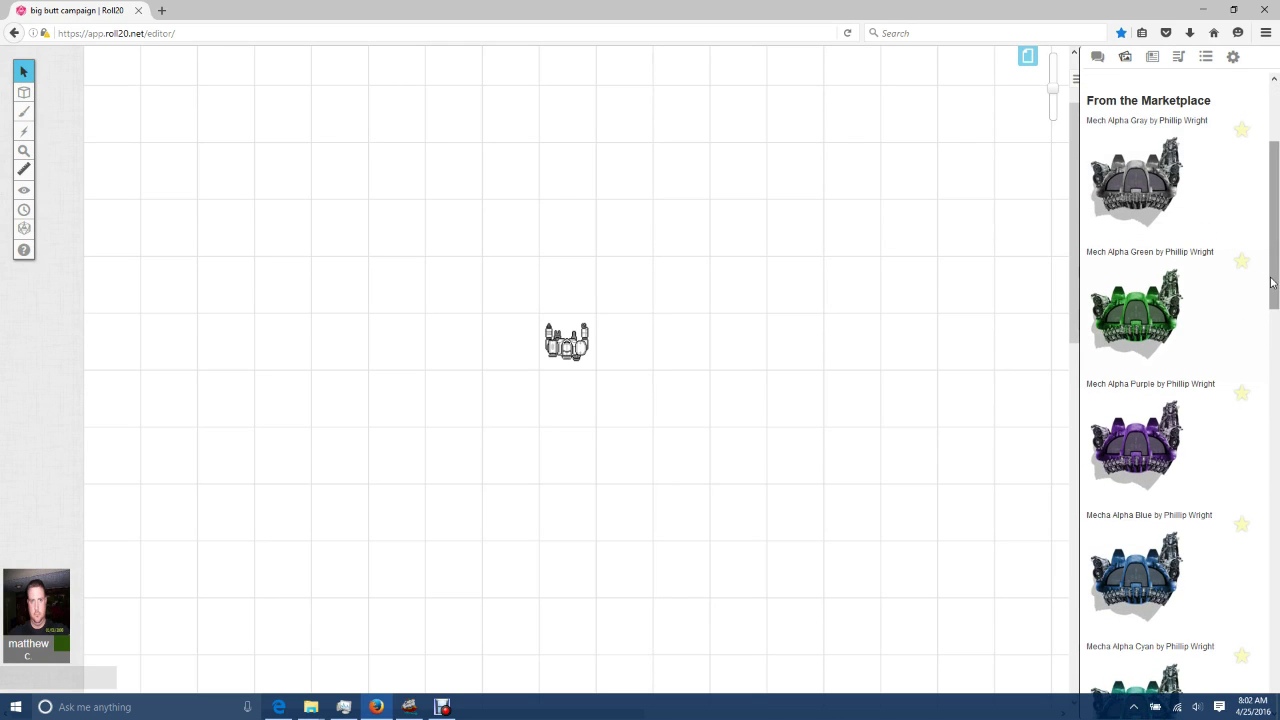
pyautogui.moveTo(1135, 310); pyautogui.dragTo(680, 220)
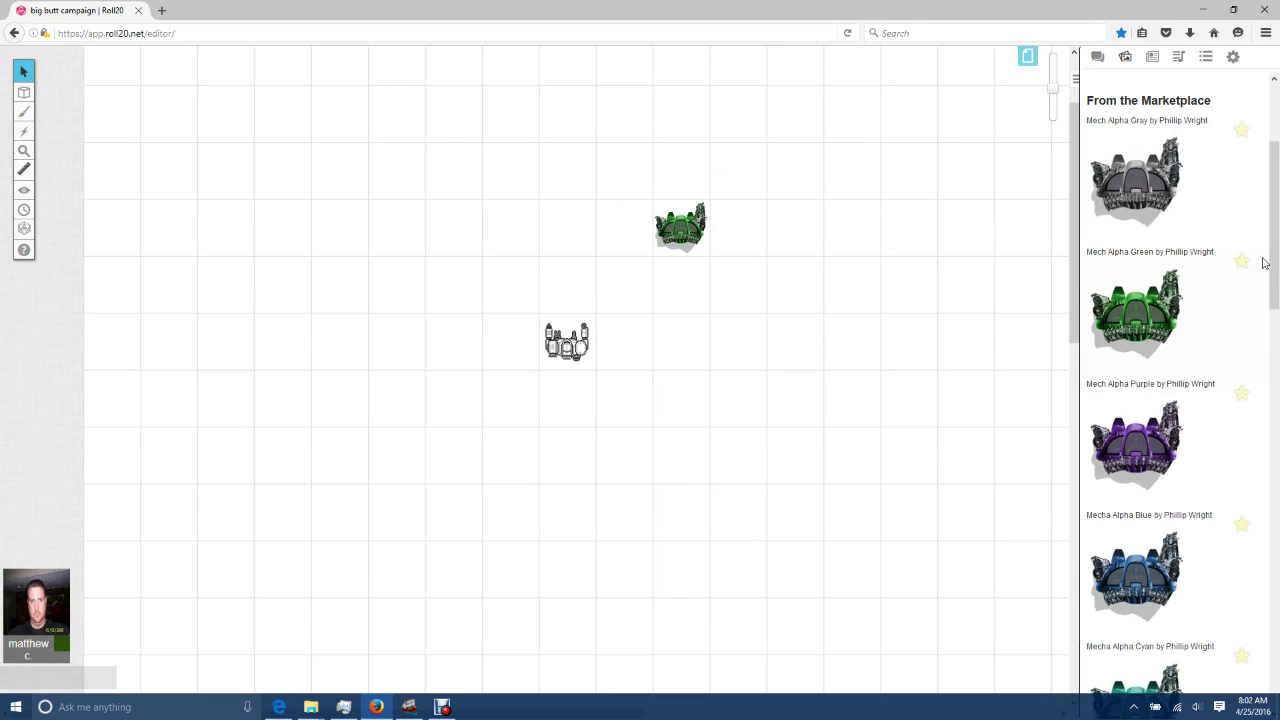
# - Search Maps, Tiles, Textures for "battletech" and place the D1 Dirt Level2 tile on the page, to the right of the mechs
pyautogui.moveTo(1263, 260); pyautogui.dragTo(1255, 67)
pyautogui.click(1217, 99)
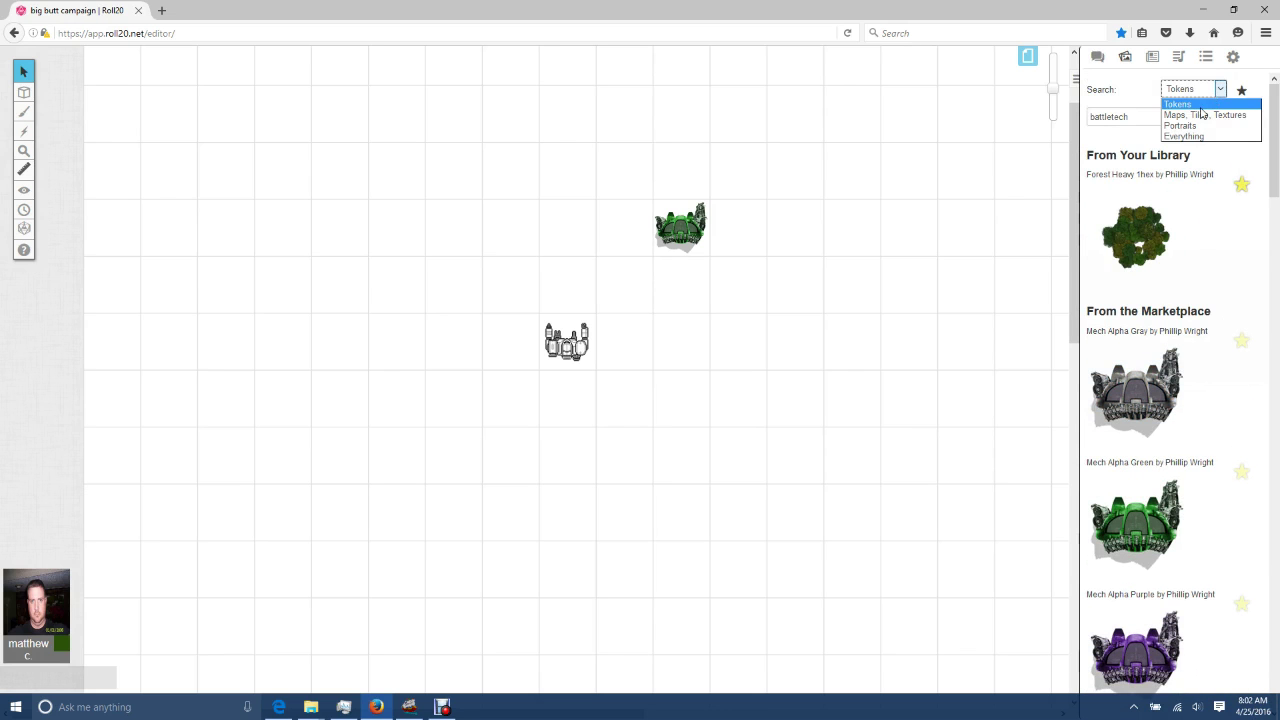
pyautogui.click(1199, 115)
pyautogui.click(1132, 116)
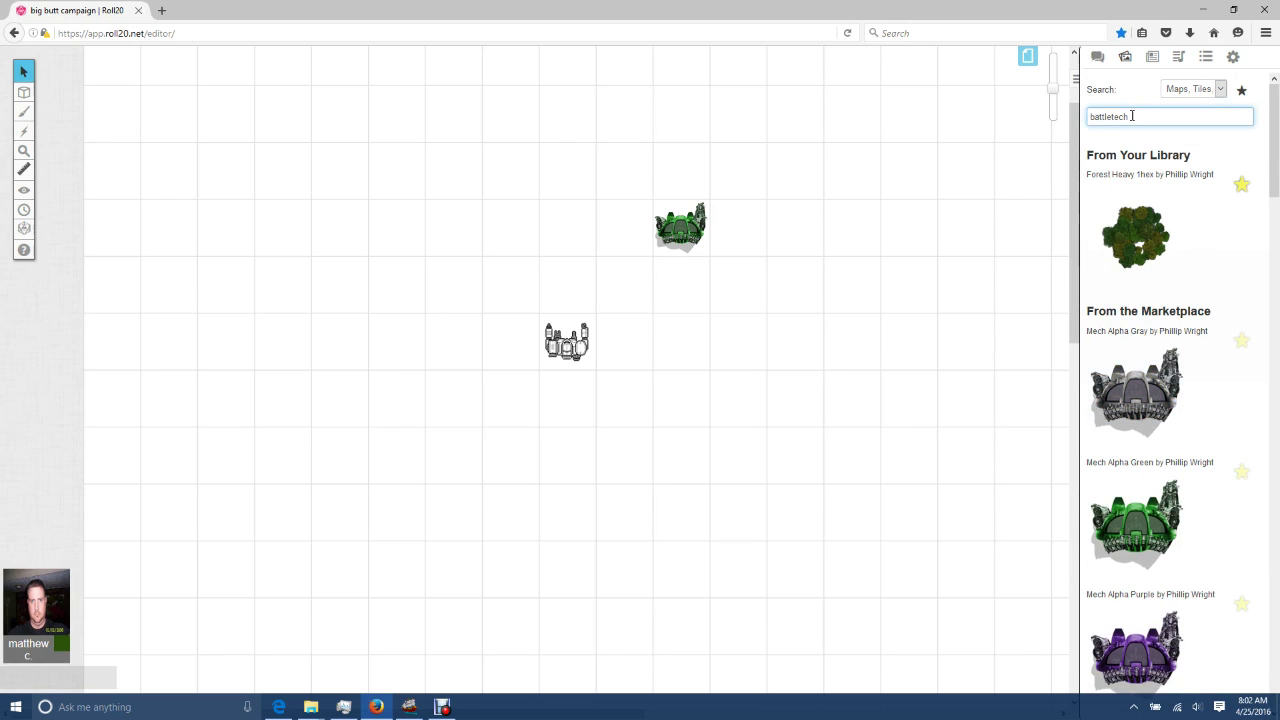
pyautogui.press('Return')
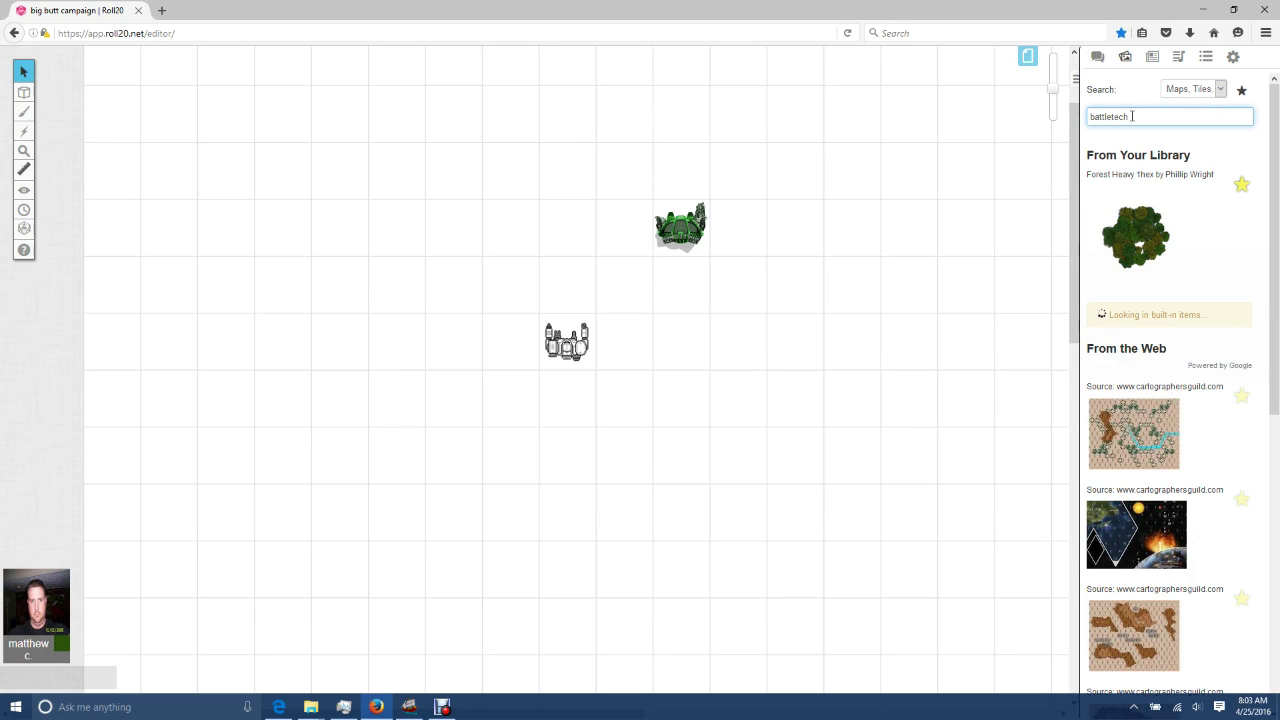
pyautogui.moveTo(1137, 548); pyautogui.dragTo(871, 386)
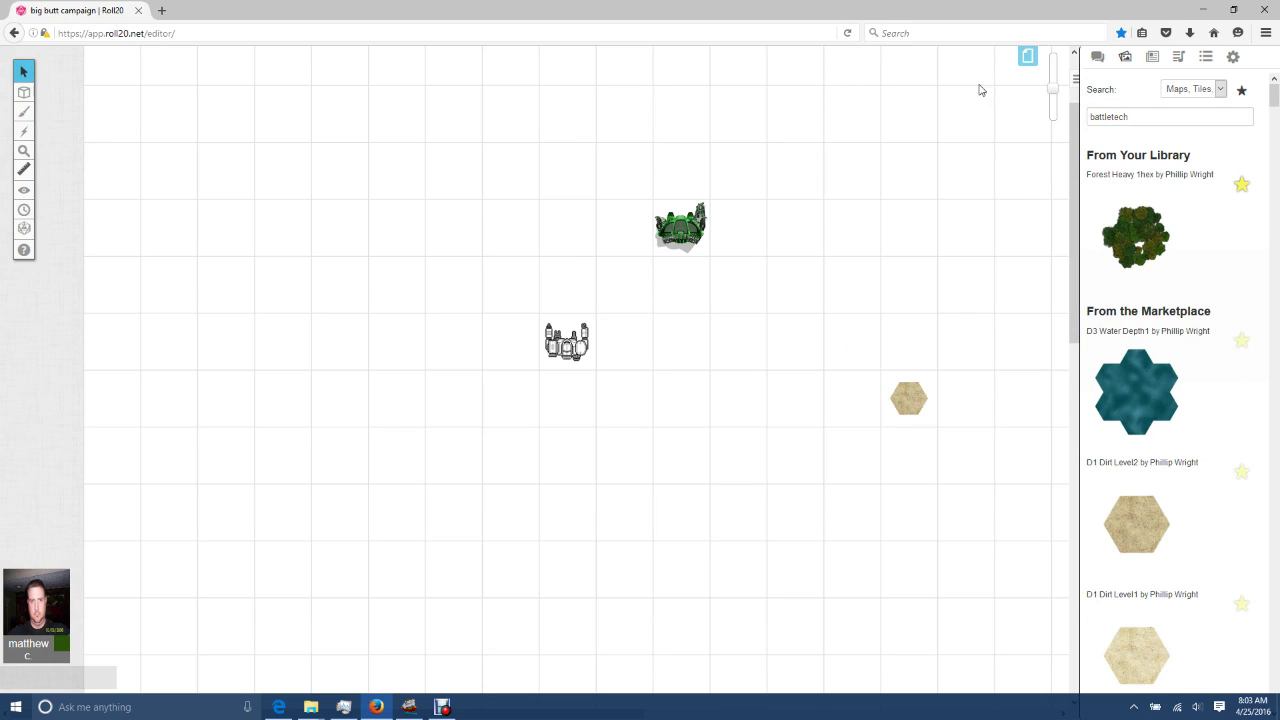
# - Set the current untitled page's grid type to Hex (V) in its page settings
pyautogui.click(1027, 56)
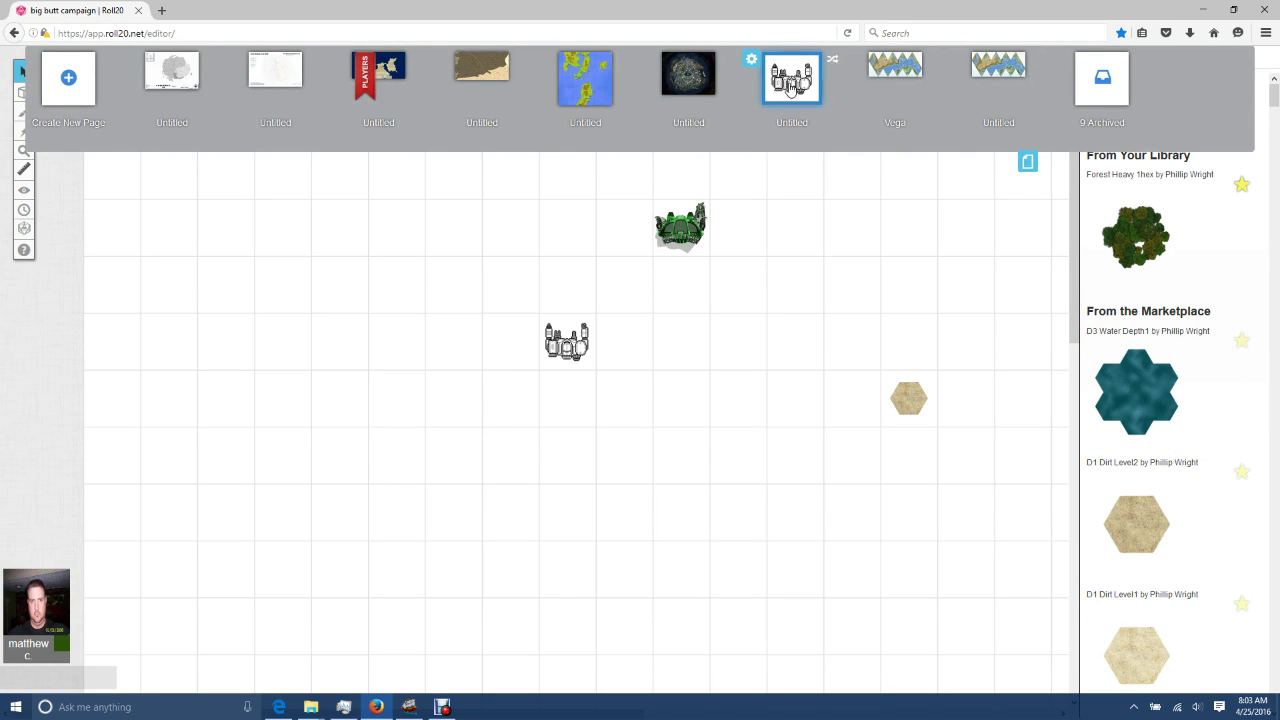
pyautogui.click(751, 60)
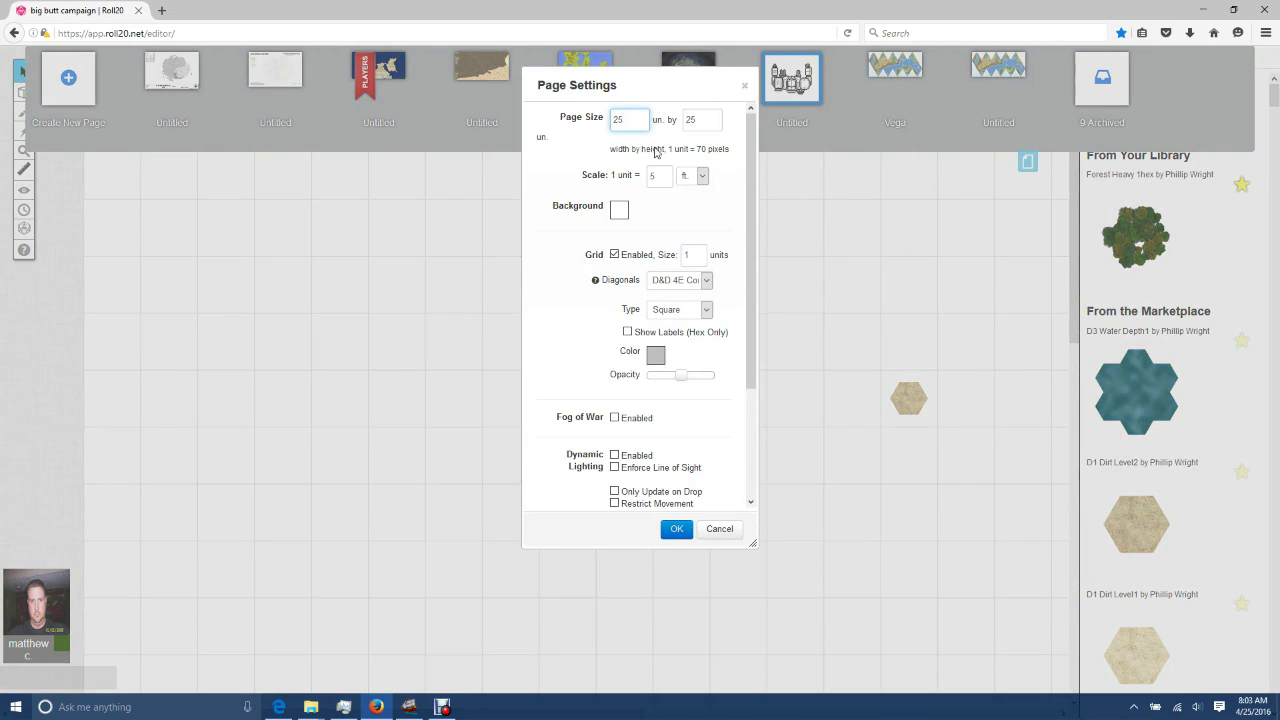
pyautogui.click(705, 311)
pyautogui.click(685, 337)
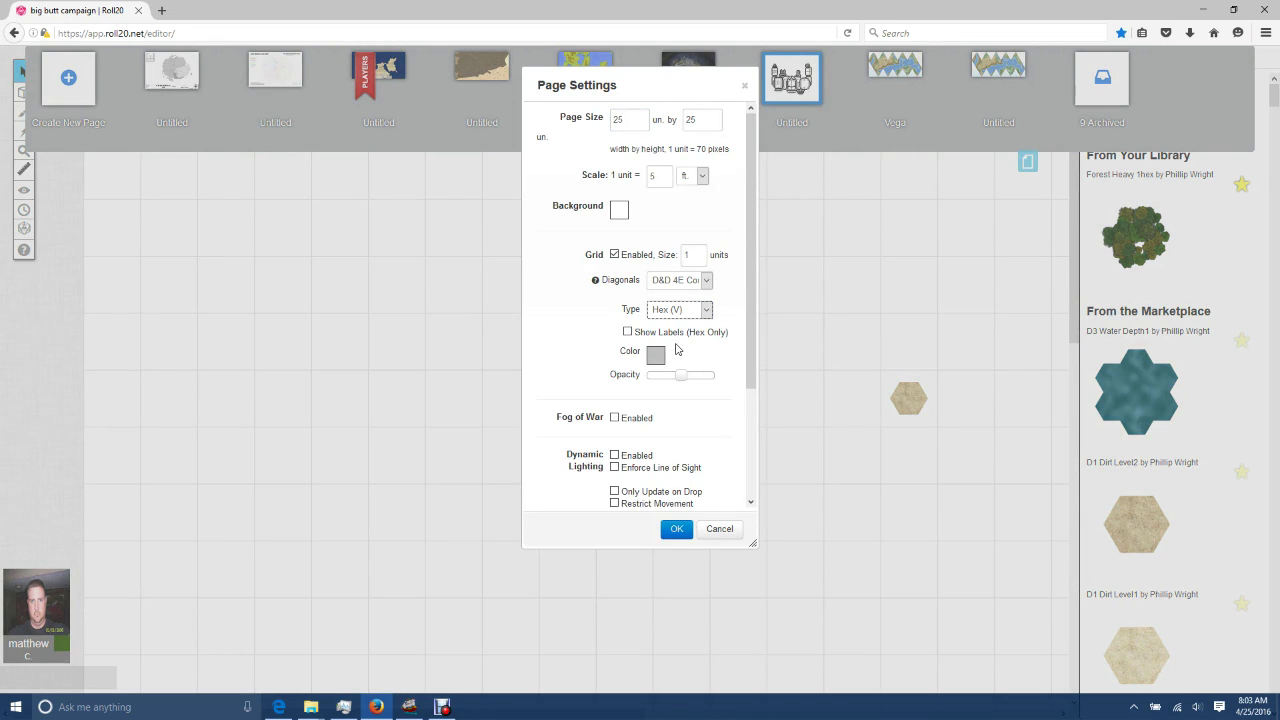
pyautogui.click(677, 528)
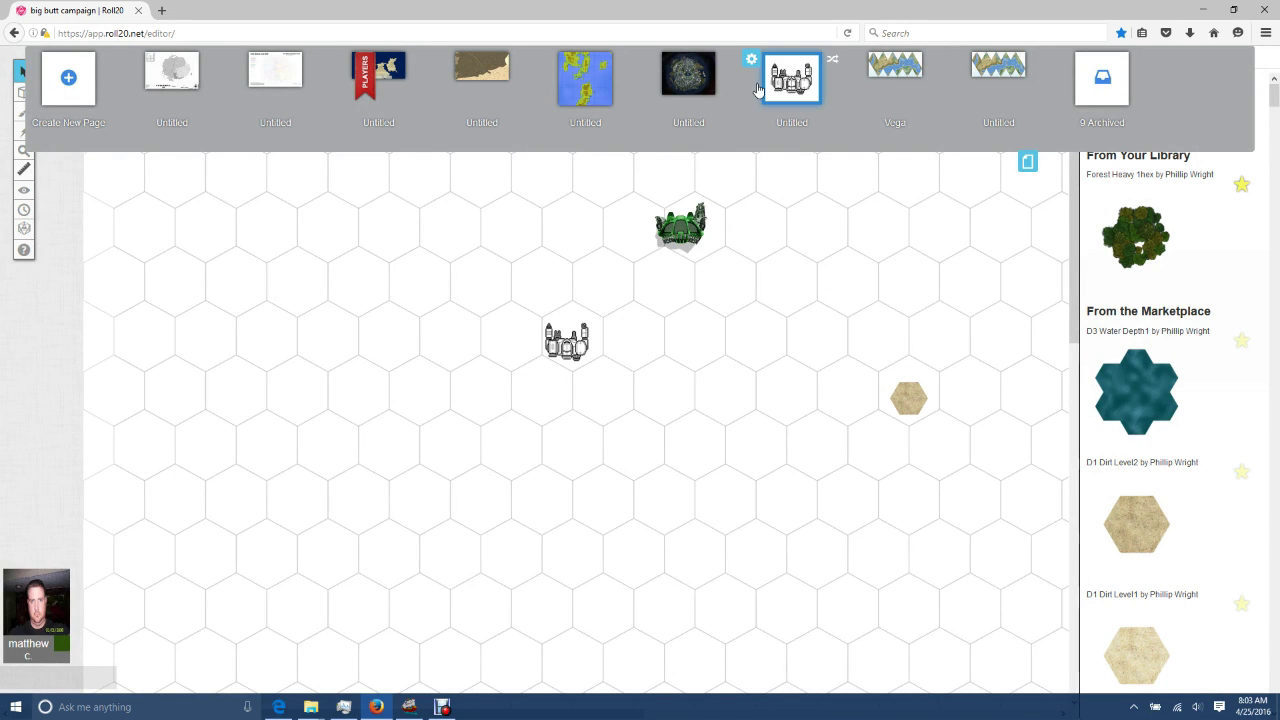
# - Change the page's grid type to Hex (H)
pyautogui.click(757, 67)
pyautogui.click(680, 309)
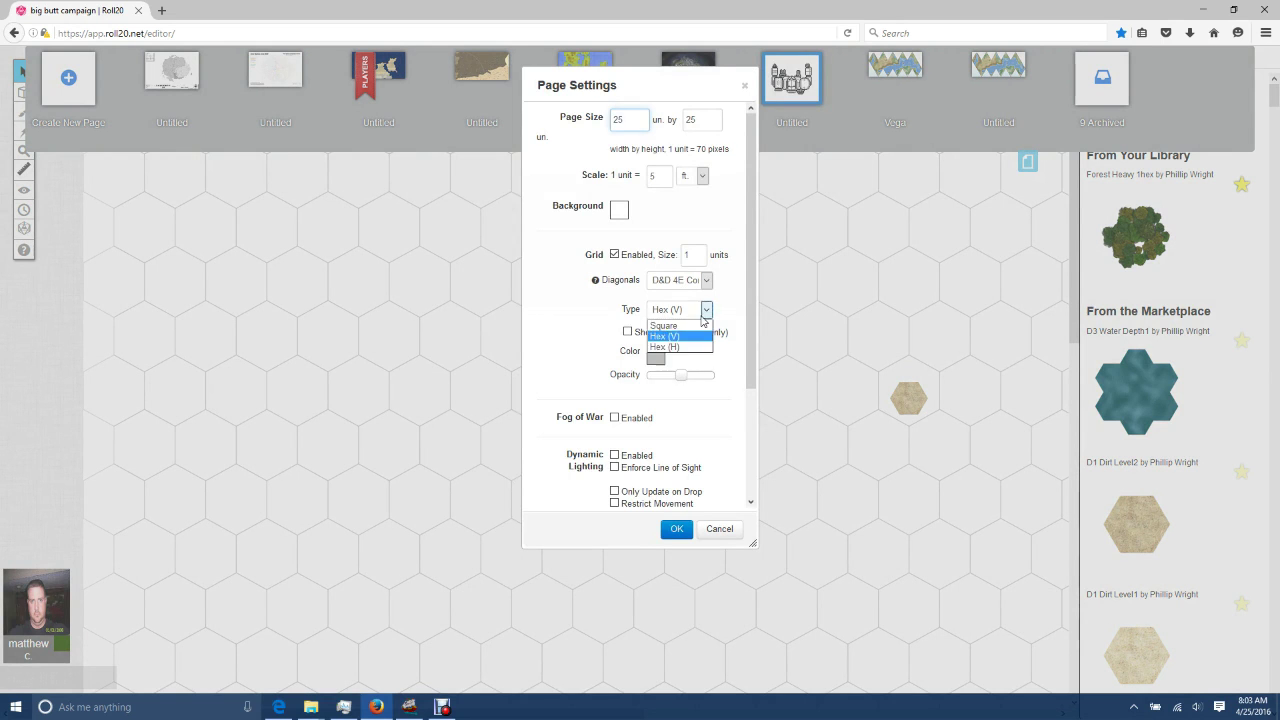
pyautogui.click(683, 351)
pyautogui.click(677, 531)
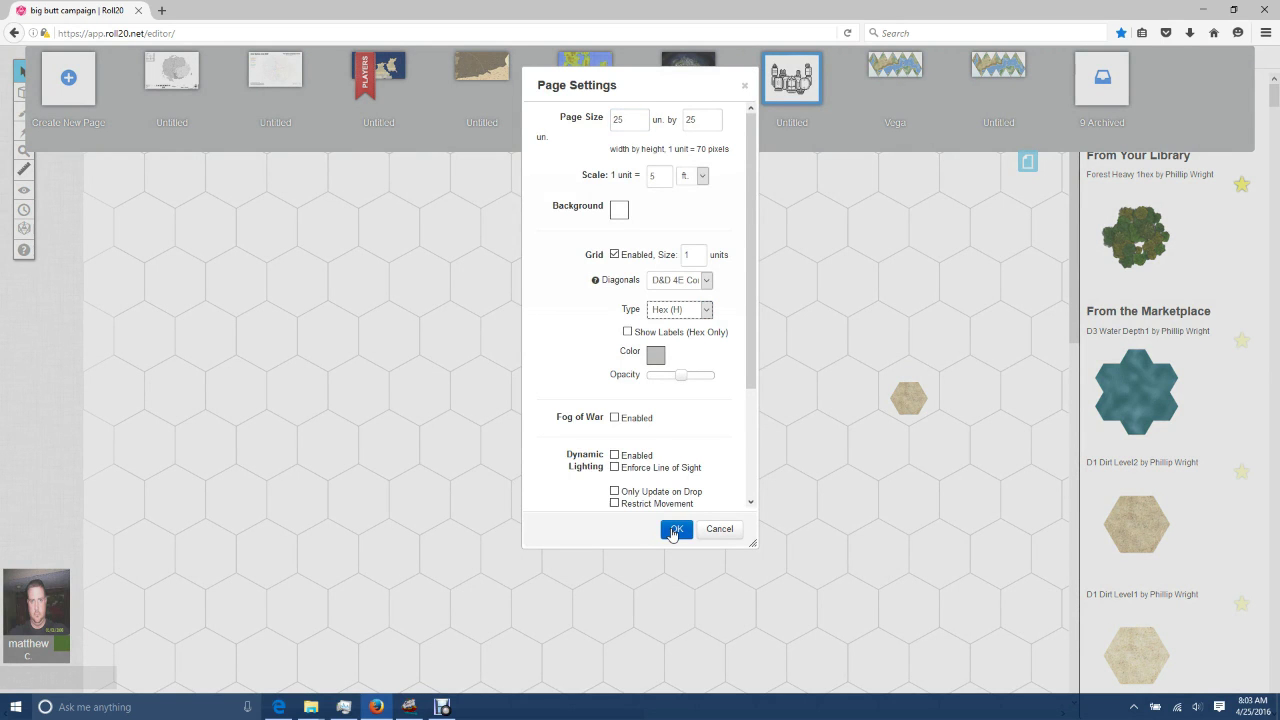
# - Enlarge the dirt hex tile to about twice its size and move it to the adjacent grid hex up and to the left
pyautogui.click(909, 392)
pyautogui.moveTo(909, 392); pyautogui.dragTo(1020, 480)
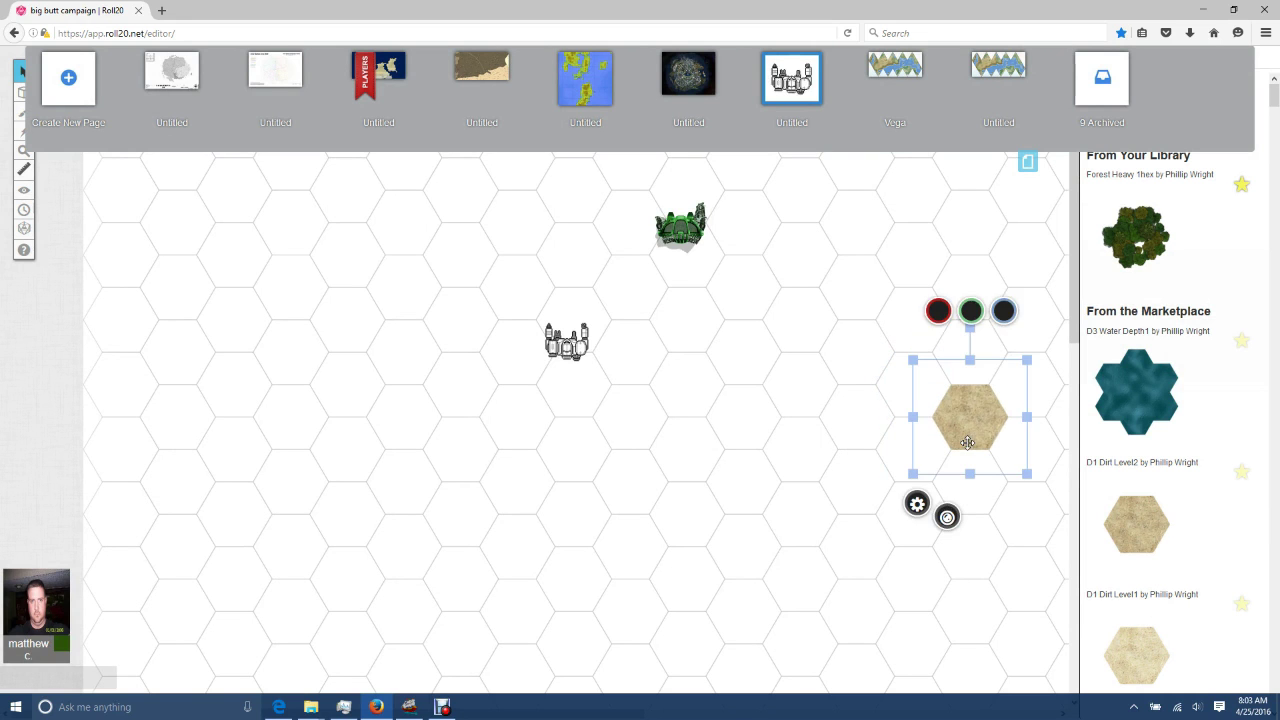
pyautogui.hotkey('ctrl', 'c')
pyautogui.hotkey('ctrl', 'v')
pyautogui.moveTo(969, 420); pyautogui.dragTo(908, 396)
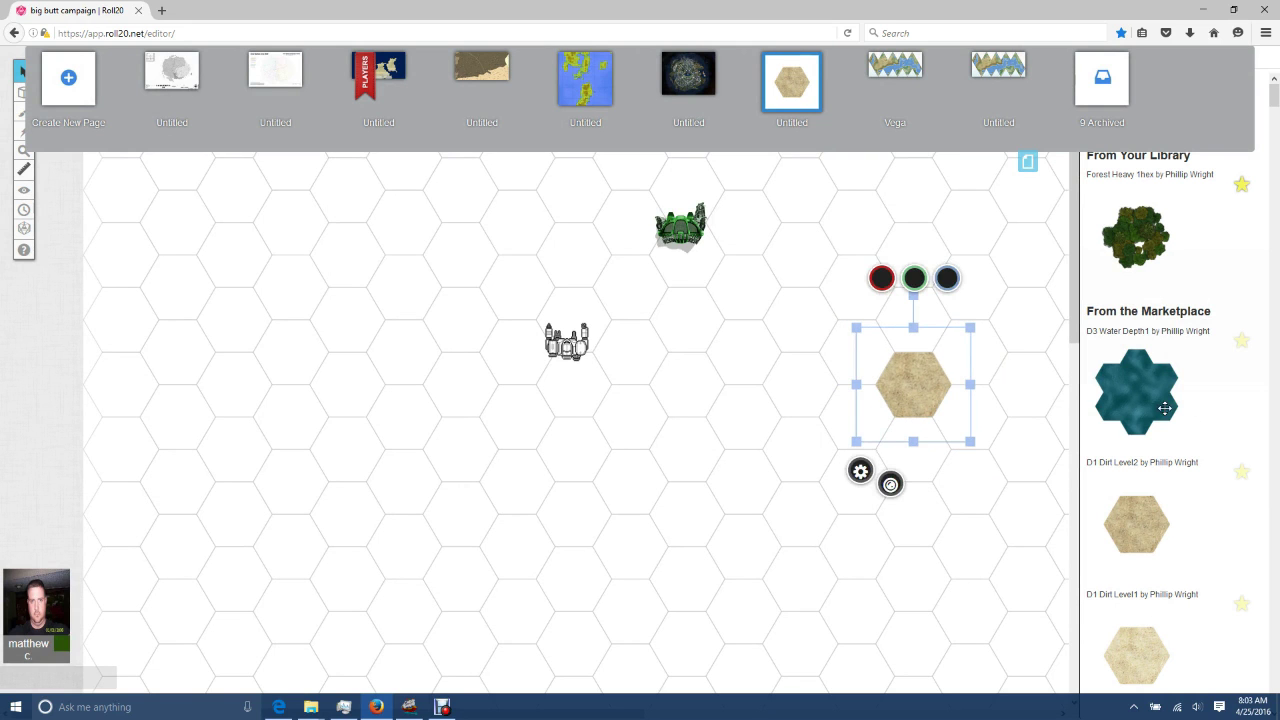
# - Place the D3 Water Depth1 tile on the page left of the mechs and enlarge it to span three grid hexes
pyautogui.moveTo(1140, 410); pyautogui.dragTo(320, 460)
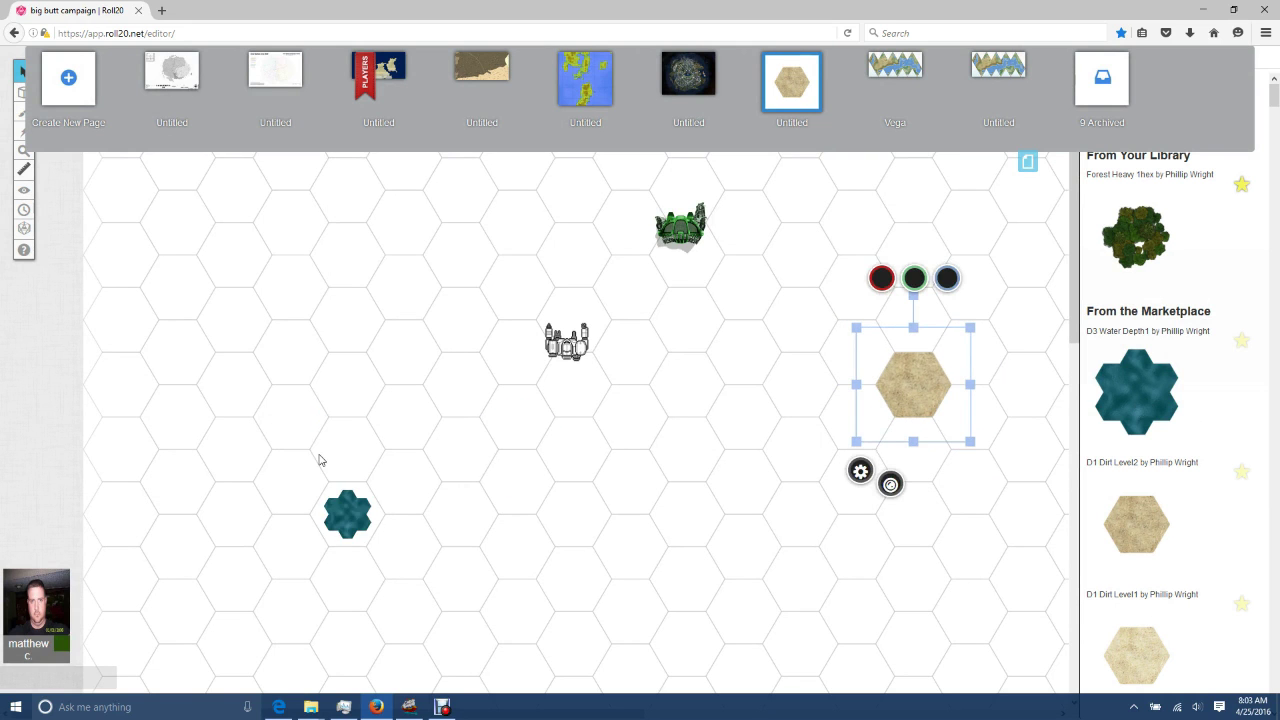
pyautogui.click(357, 518)
pyautogui.moveTo(376, 488); pyautogui.dragTo(634, 431)
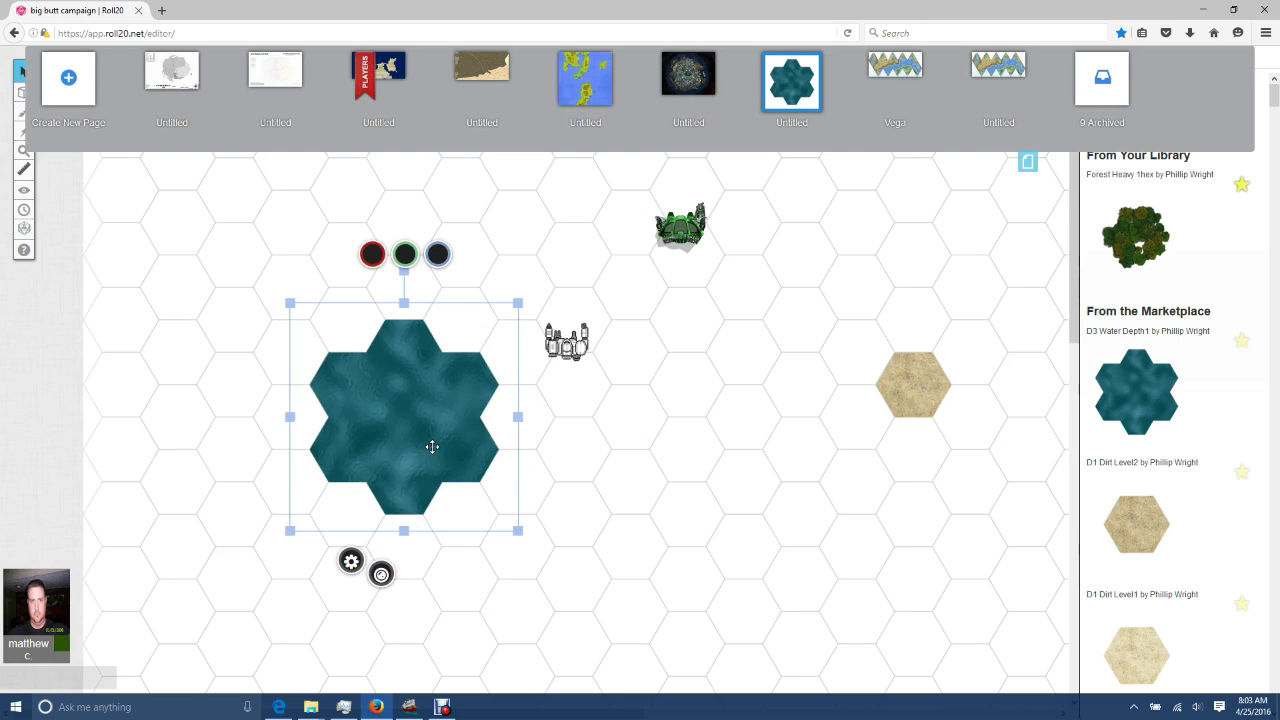
# - Try the white mech on the large water tile and return it to an empty hex just below and left of the green mech
pyautogui.scroll(-5, 1177, 517)
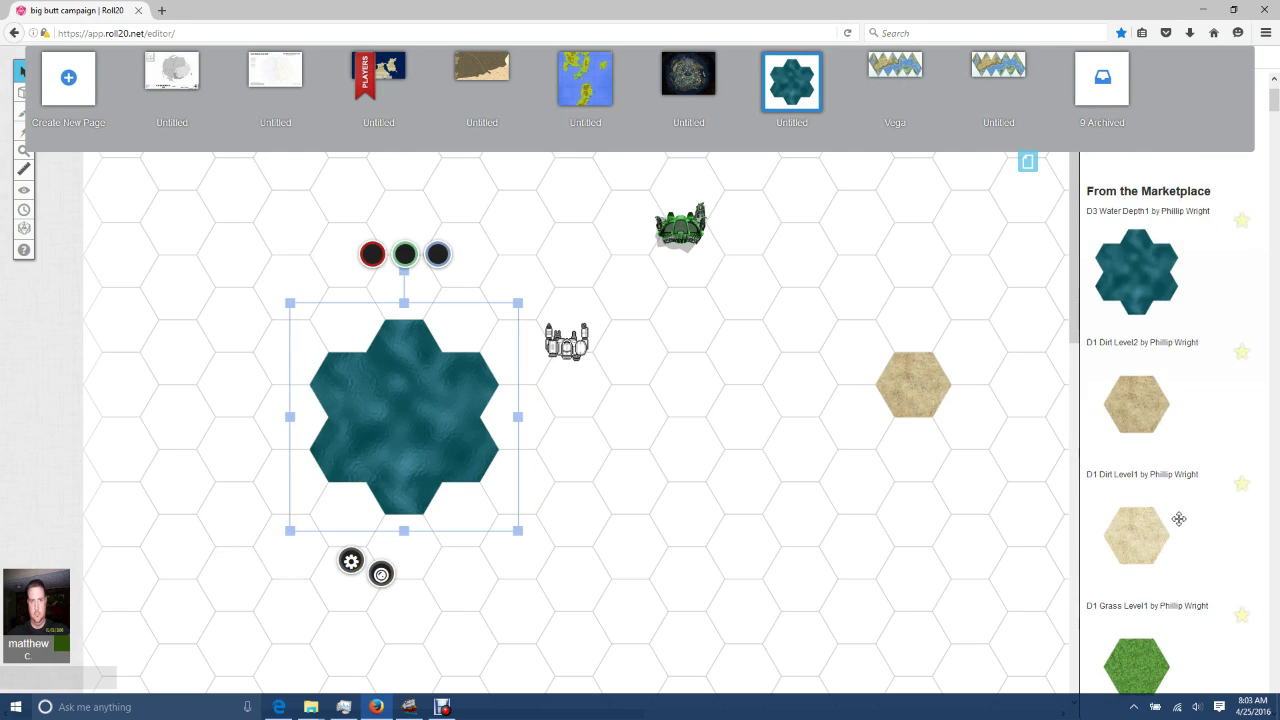
pyautogui.scroll(-10, 1180, 582)
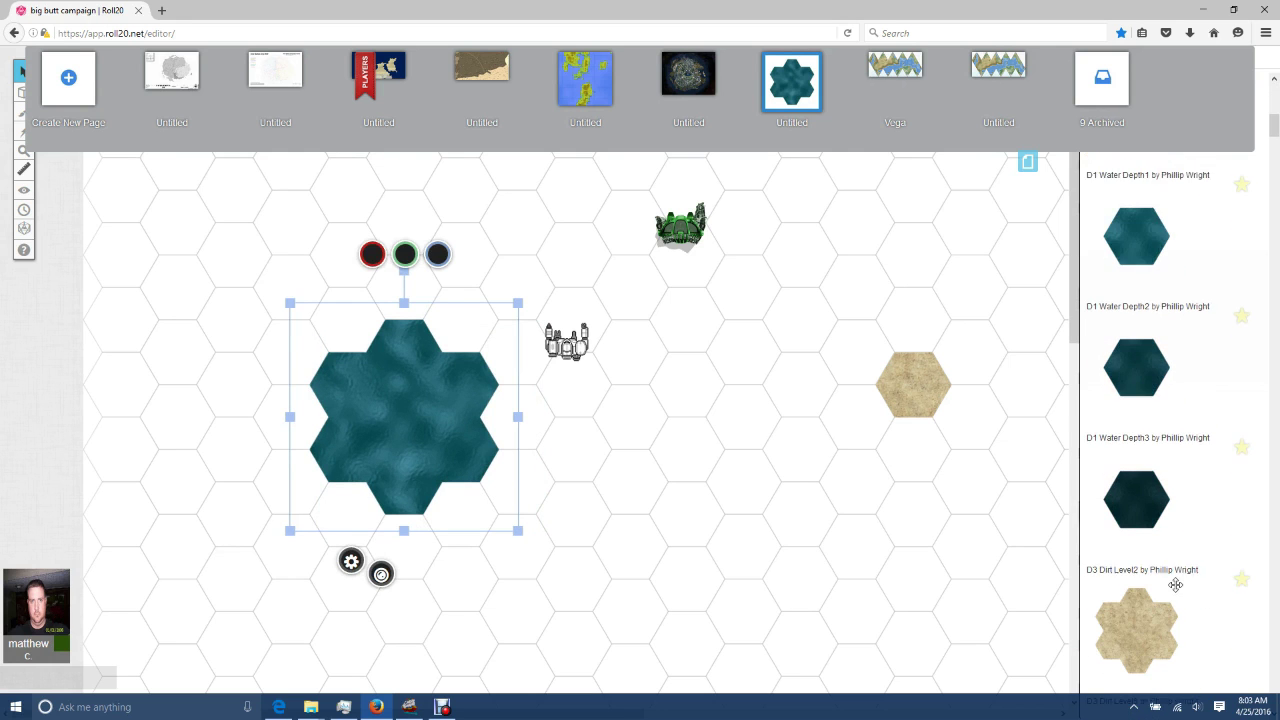
pyautogui.scroll(-10, 1177, 591)
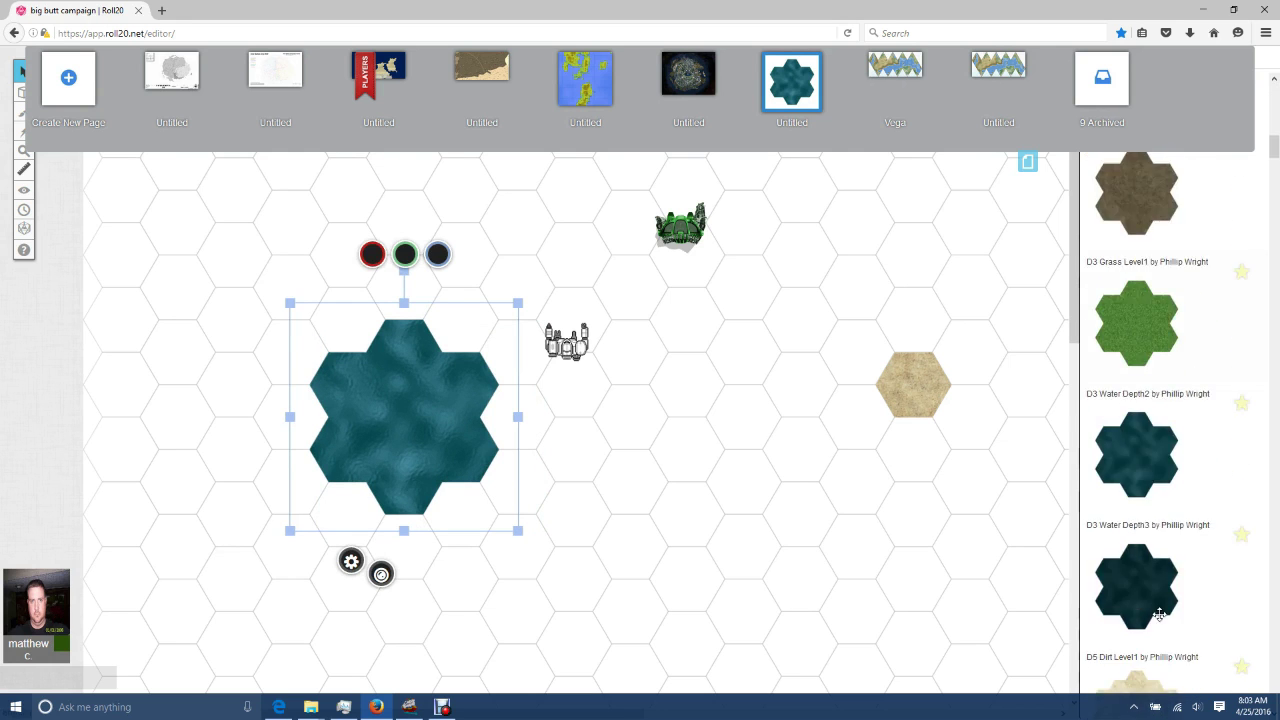
pyautogui.scroll(-2, 1148, 602)
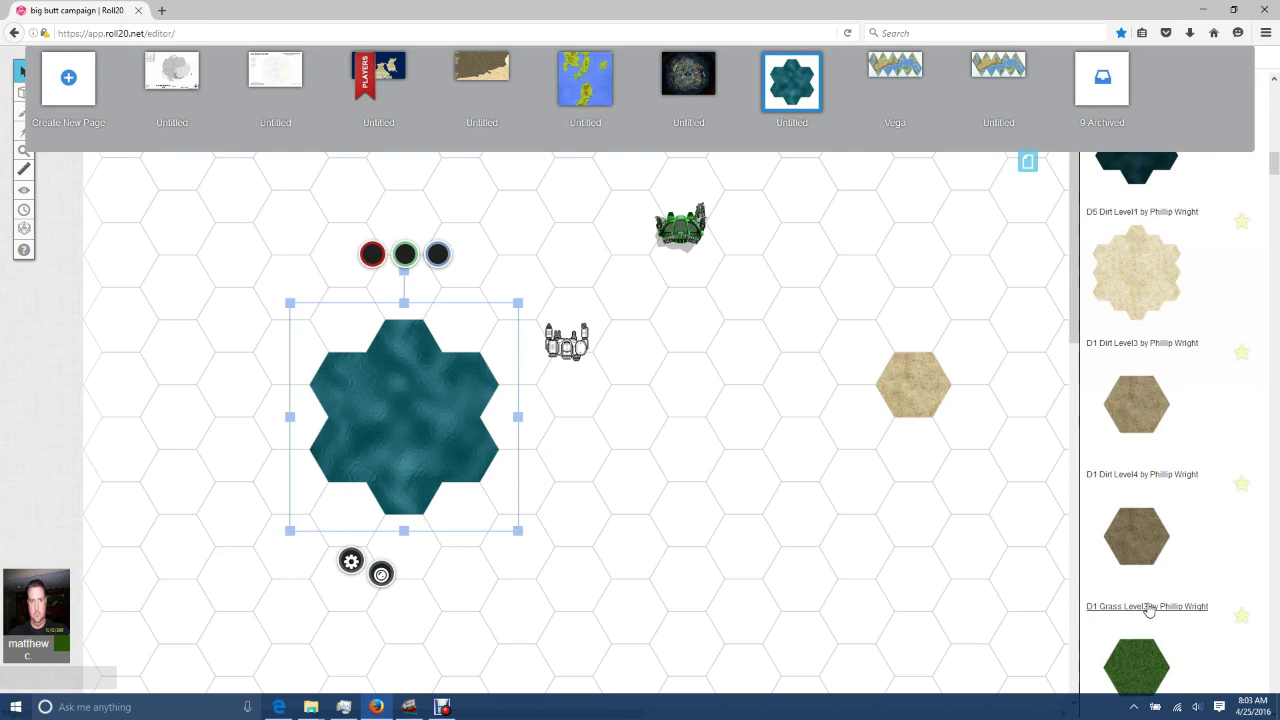
pyautogui.click(565, 340)
pyautogui.click(391, 432)
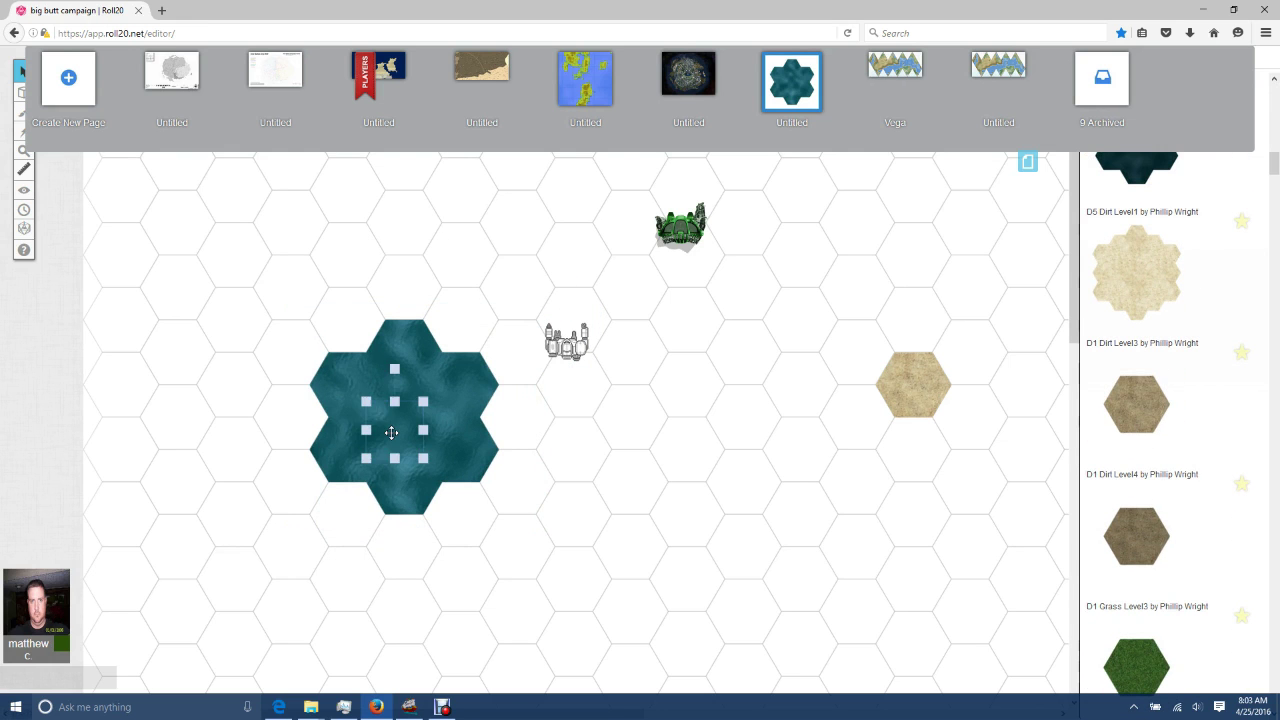
pyautogui.moveTo(391, 432); pyautogui.dragTo(600, 362)
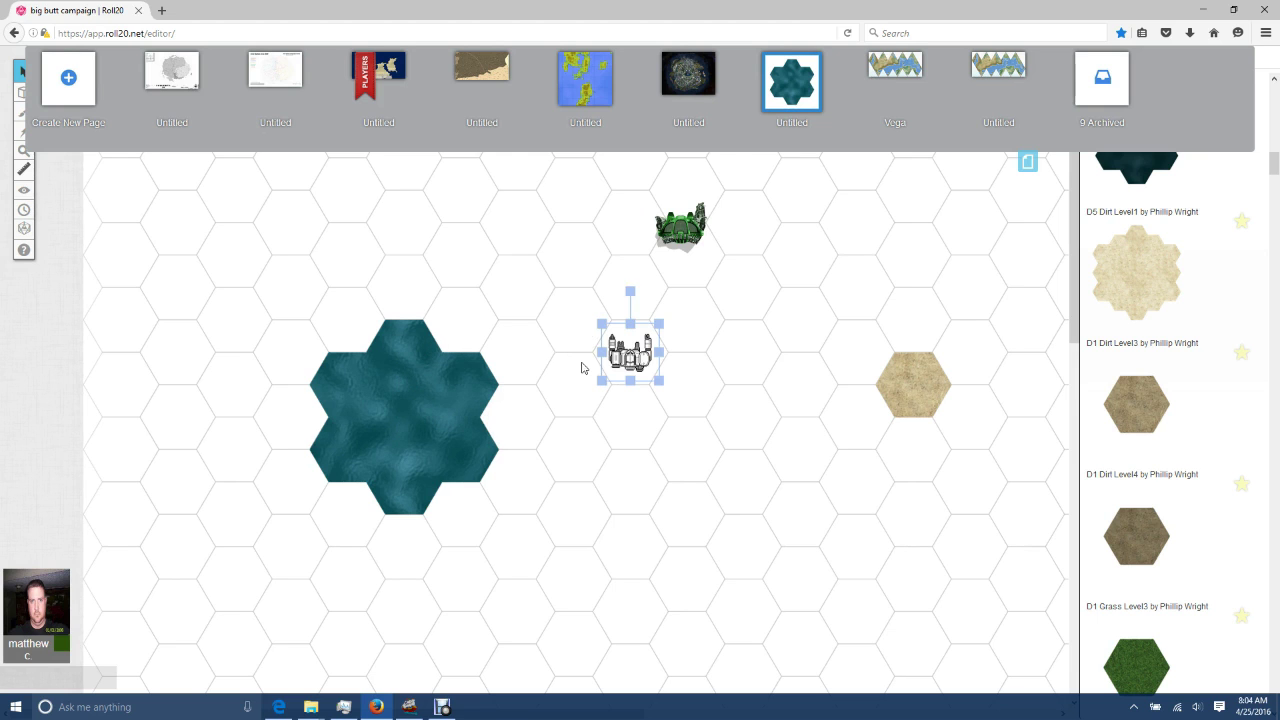
# - Delete the large water tile from the page
pyautogui.click(377, 409)
pyautogui.press('Delete')
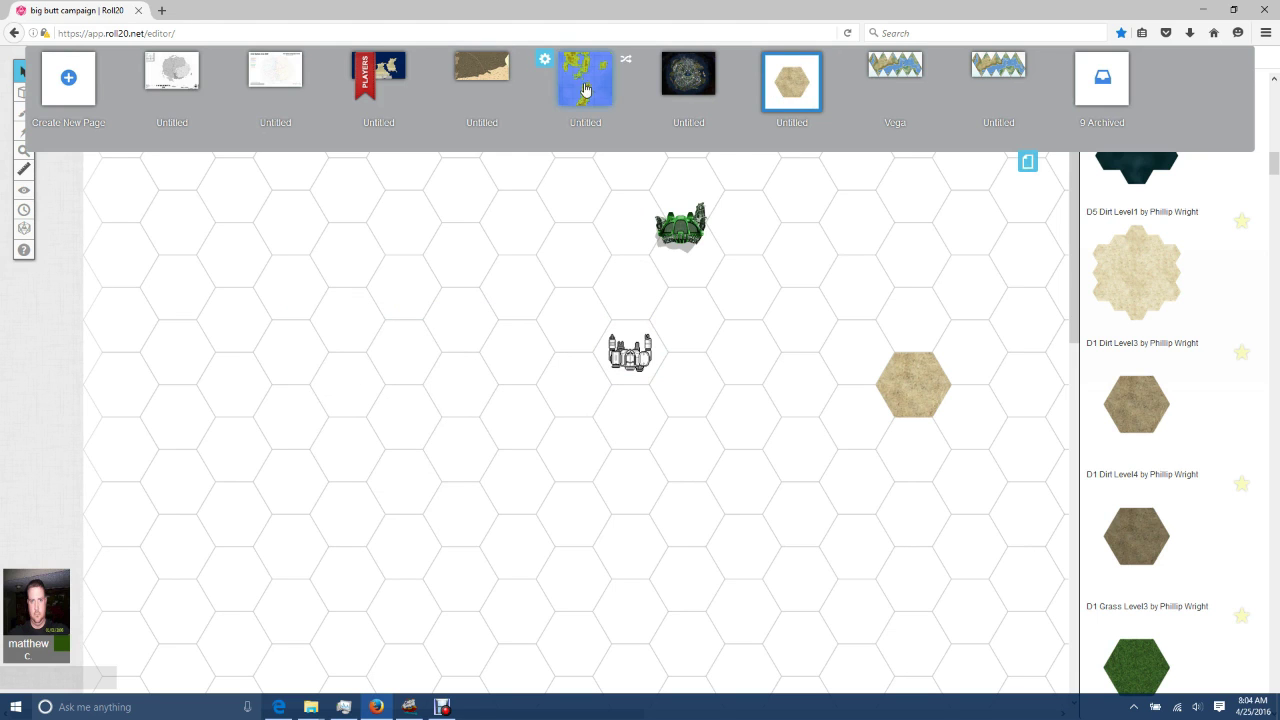
# - On the Map & Background layer, place the D5 Dirt Level1 tile left of the mechs and enlarge it to span five grid hexes
pyautogui.click(1027, 161)
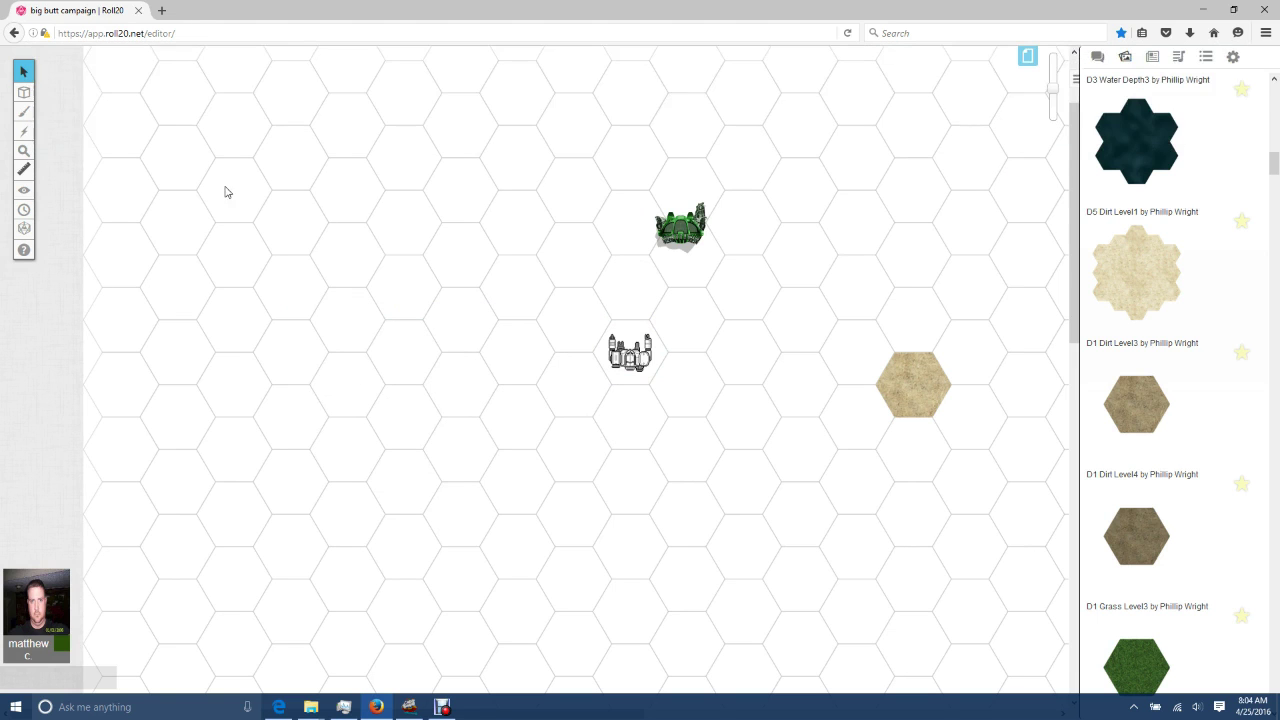
pyautogui.moveTo(25, 95)
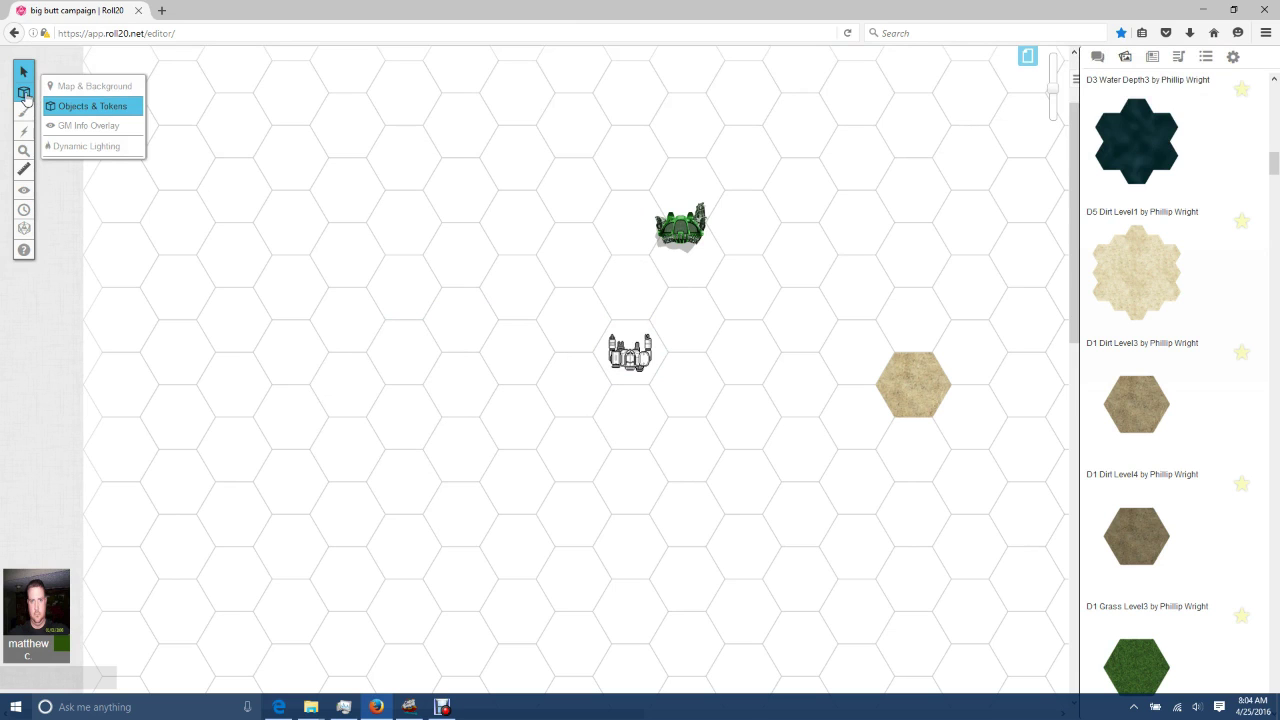
pyautogui.click(80, 89)
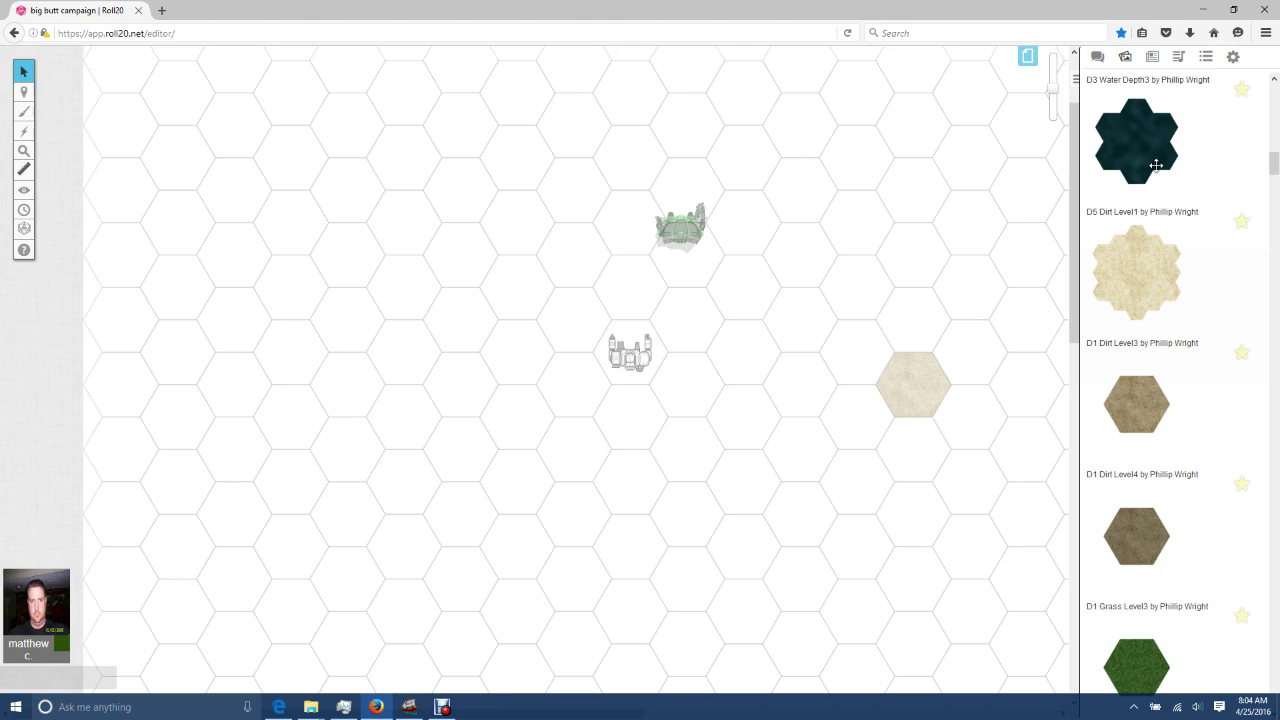
pyautogui.moveTo(1136, 280); pyautogui.dragTo(279, 319)
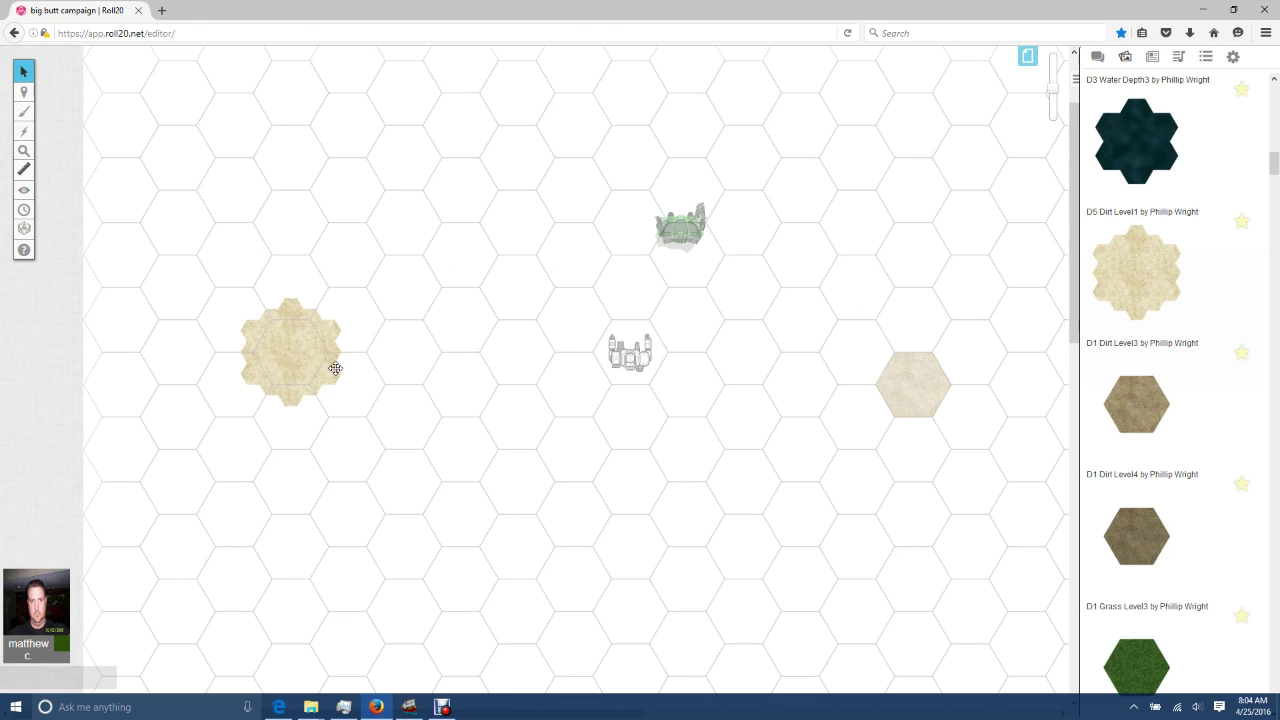
pyautogui.click(298, 354)
pyautogui.moveTo(347, 296); pyautogui.dragTo(714, 204)
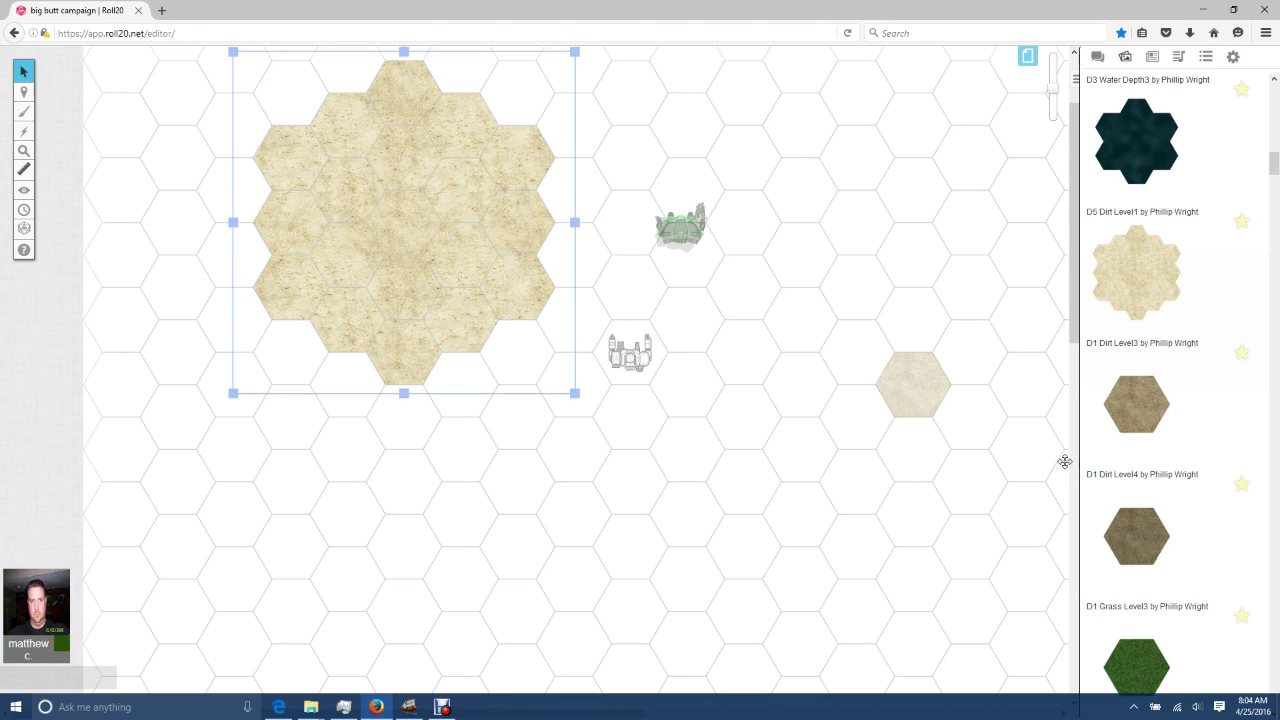
# - Return to the Objects & Tokens layer, search Tokens for "battletech" and place Mech Alpha Gray on the lower part of the dirt patch
pyautogui.moveTo(27, 104)
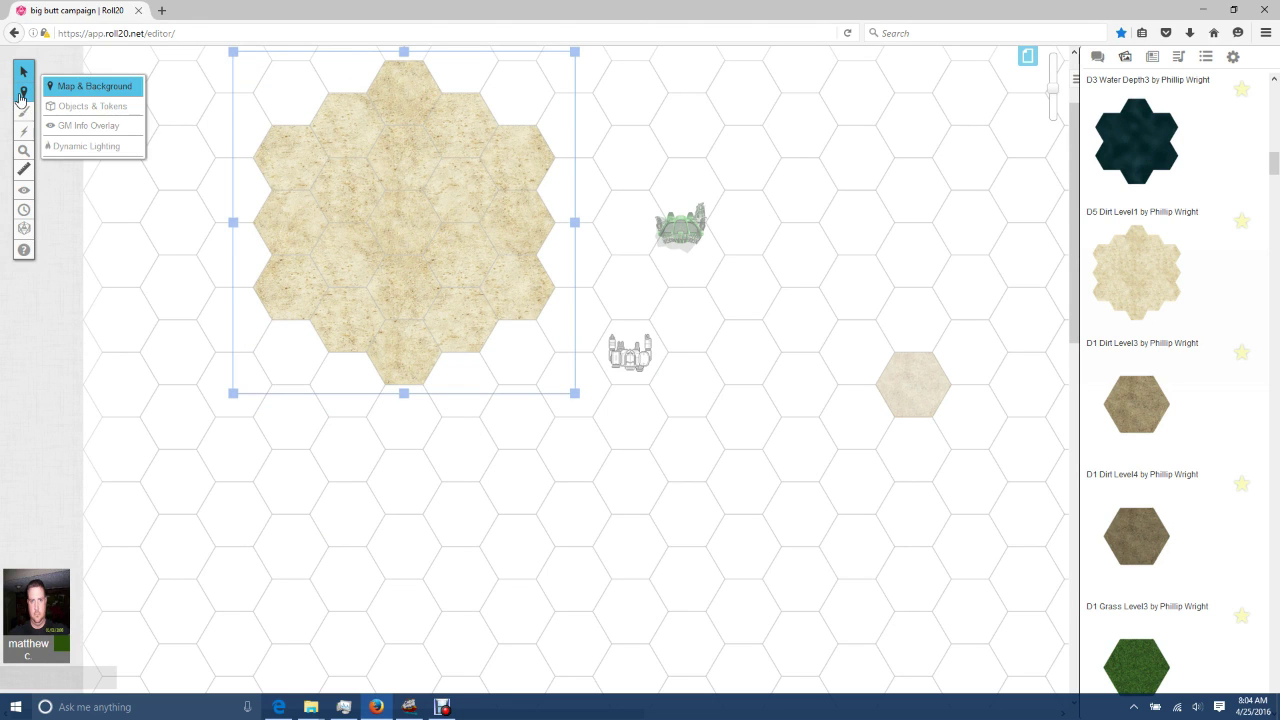
pyautogui.click(76, 110)
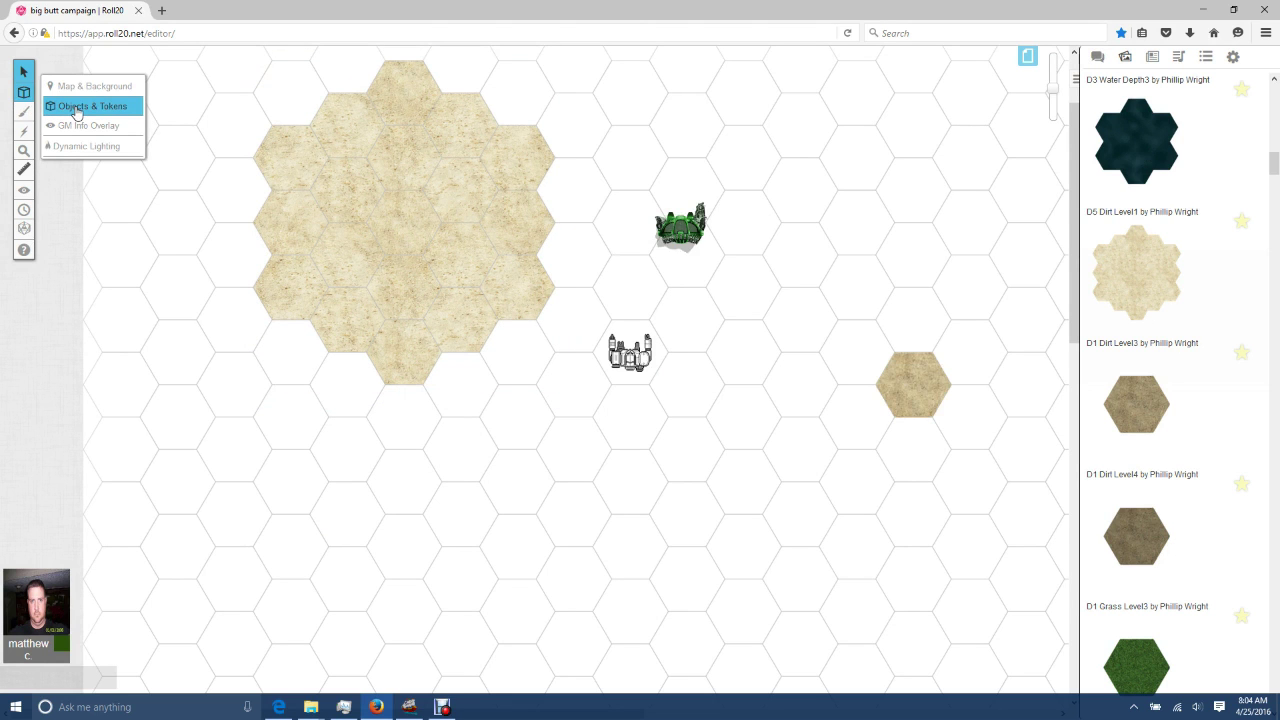
pyautogui.moveTo(1273, 163); pyautogui.dragTo(1274, 90)
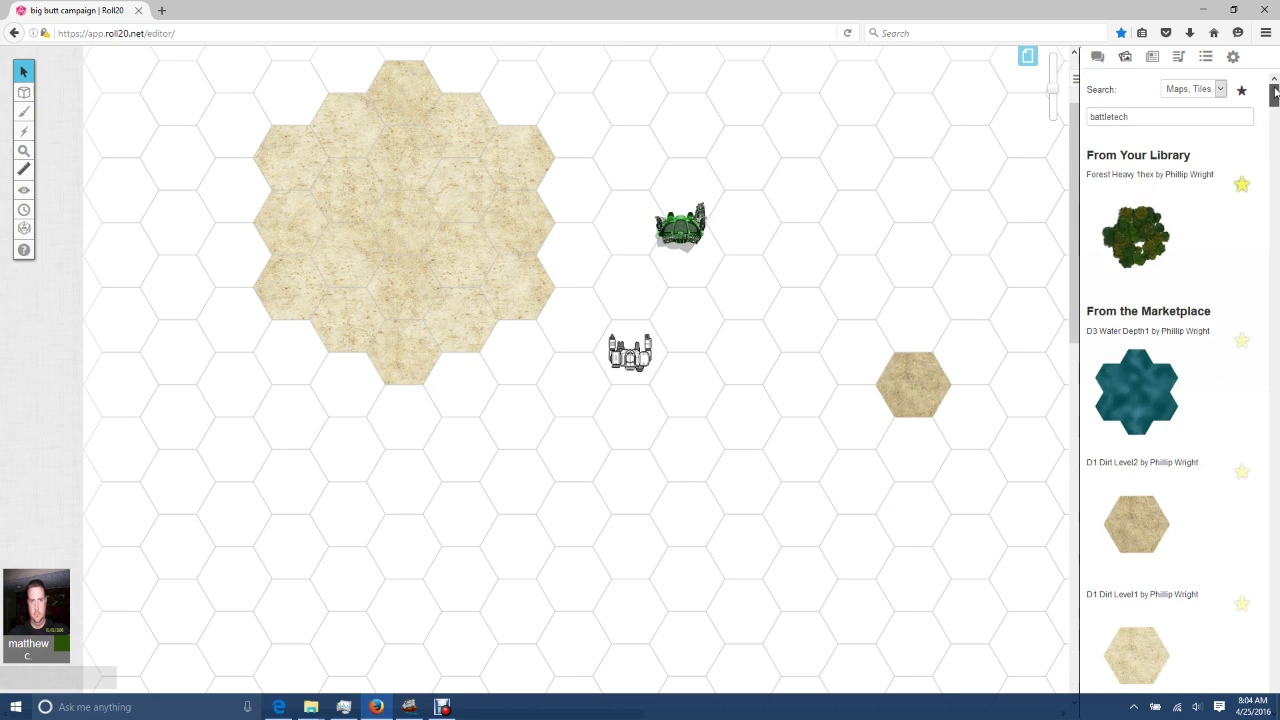
pyautogui.click(1220, 90)
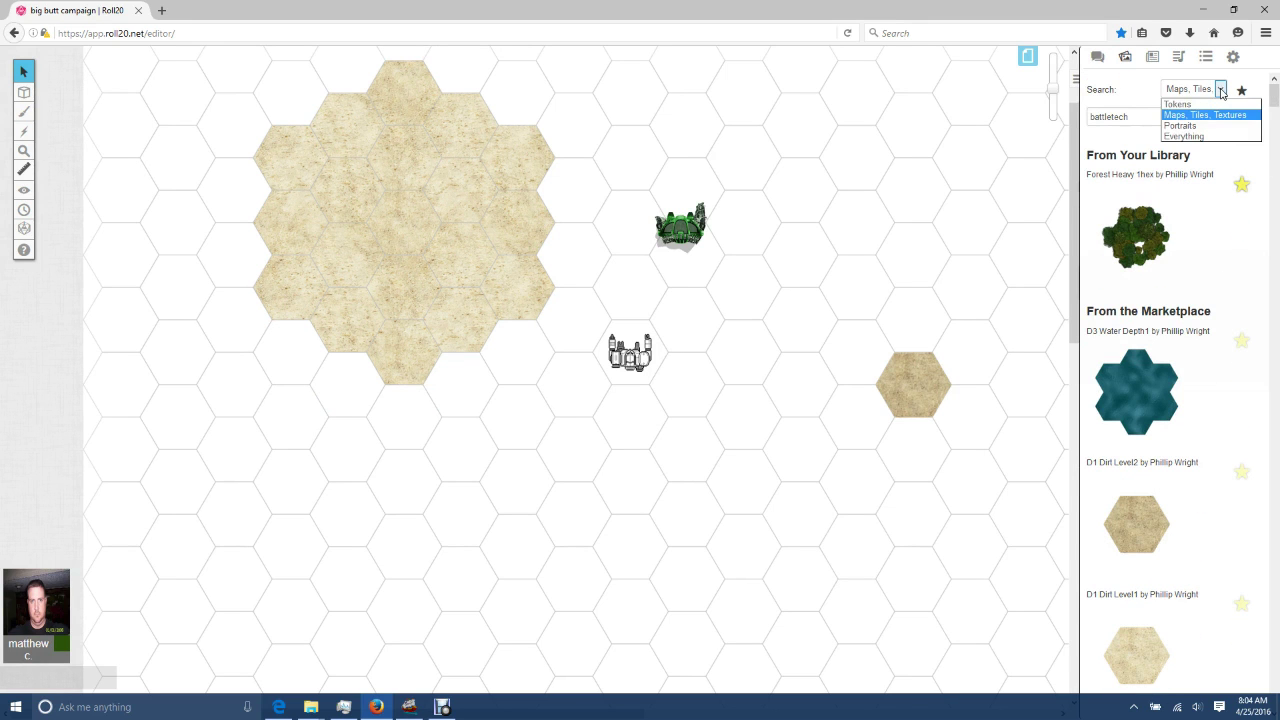
pyautogui.click(1190, 104)
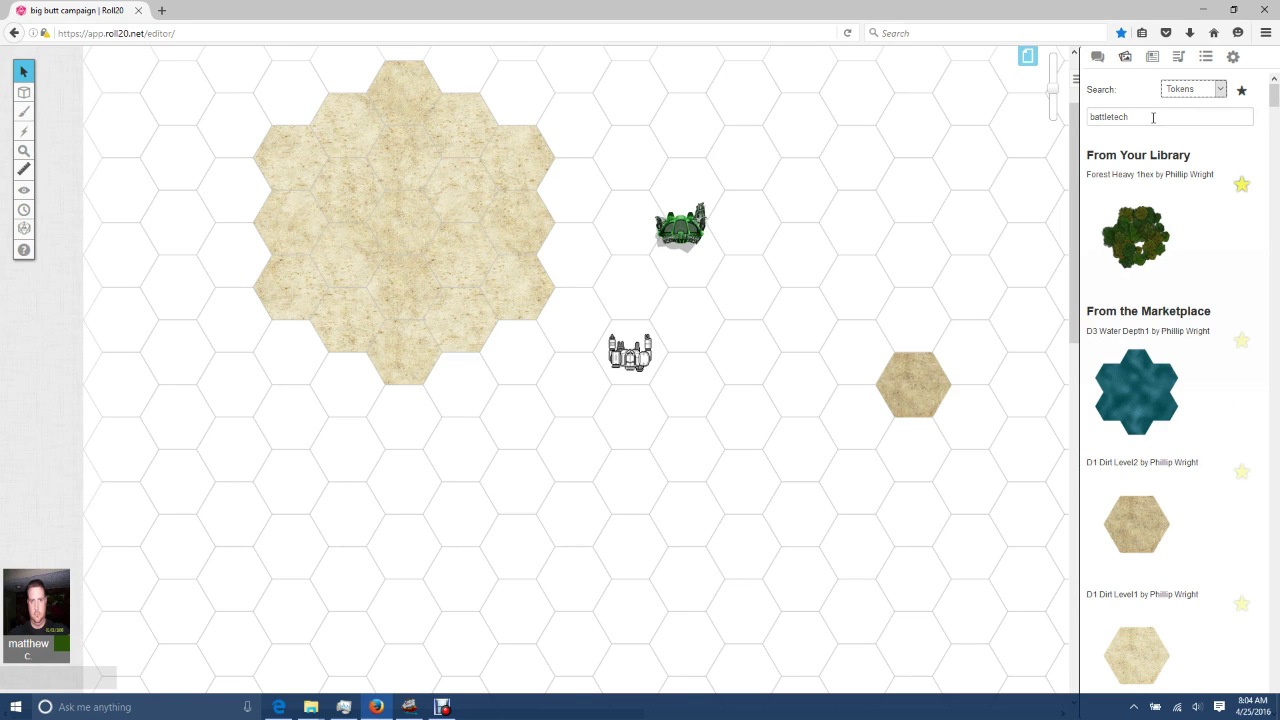
pyautogui.click(1153, 117)
pyautogui.press('Return')
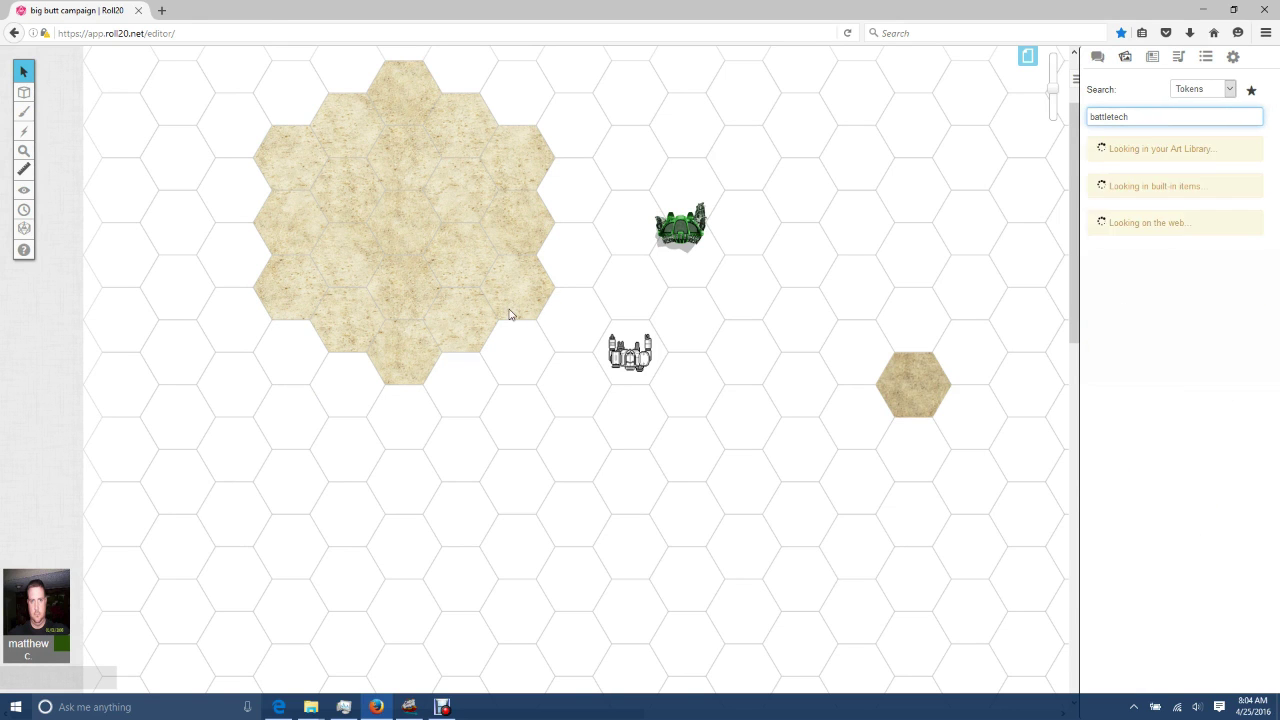
pyautogui.moveTo(1150, 415); pyautogui.dragTo(406, 383)
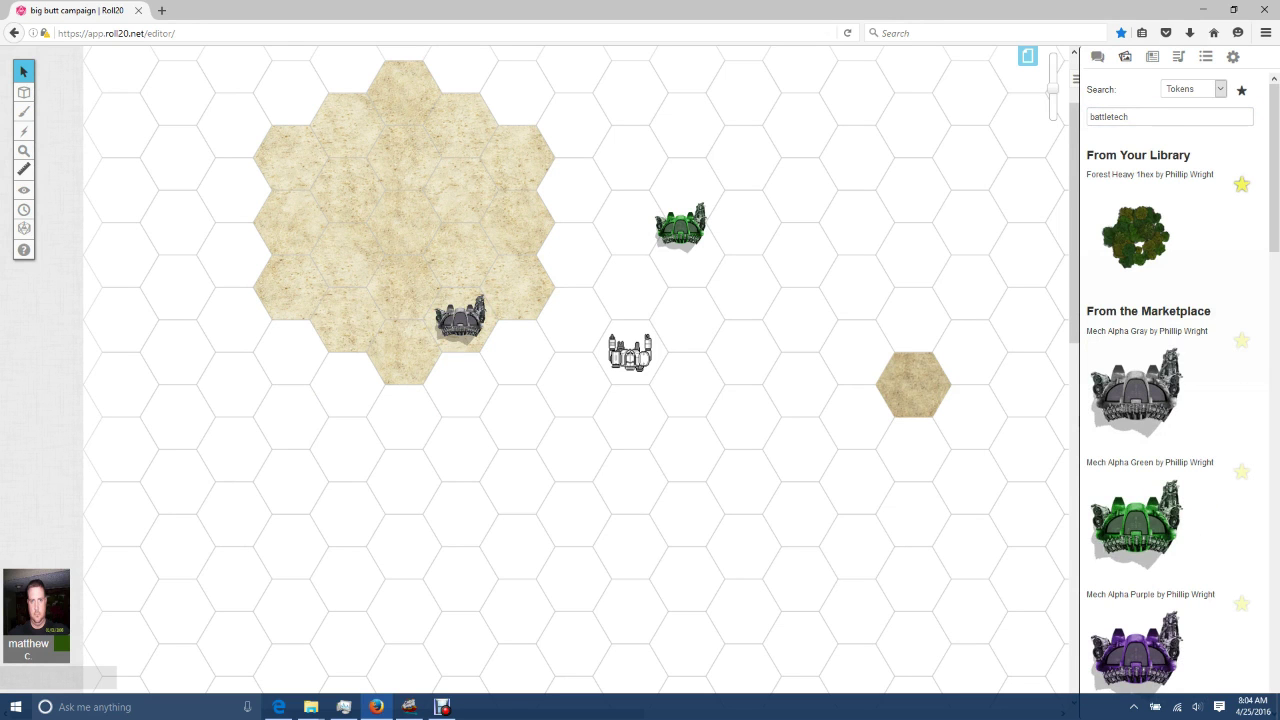
# - Place a white mech token on the dirt patch and move it to the hex directly above the patch's centre
pyautogui.moveTo(1135, 236); pyautogui.dragTo(355, 232)
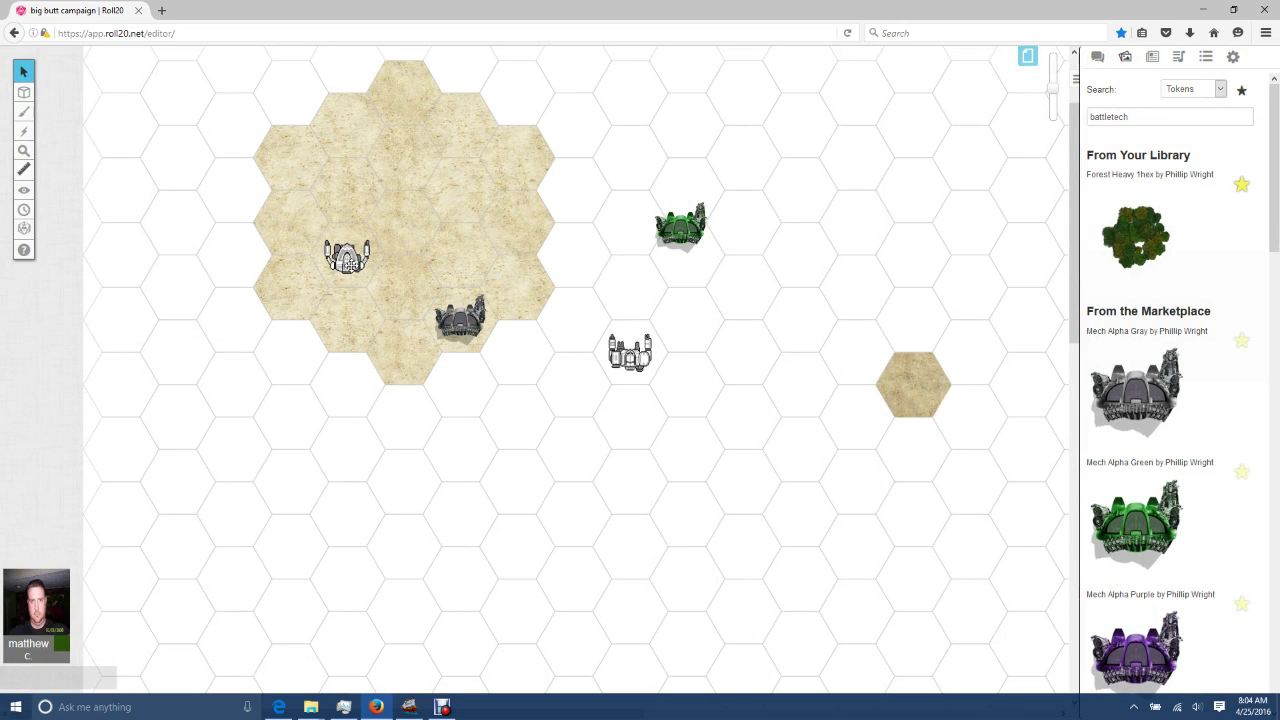
pyautogui.click(347, 262)
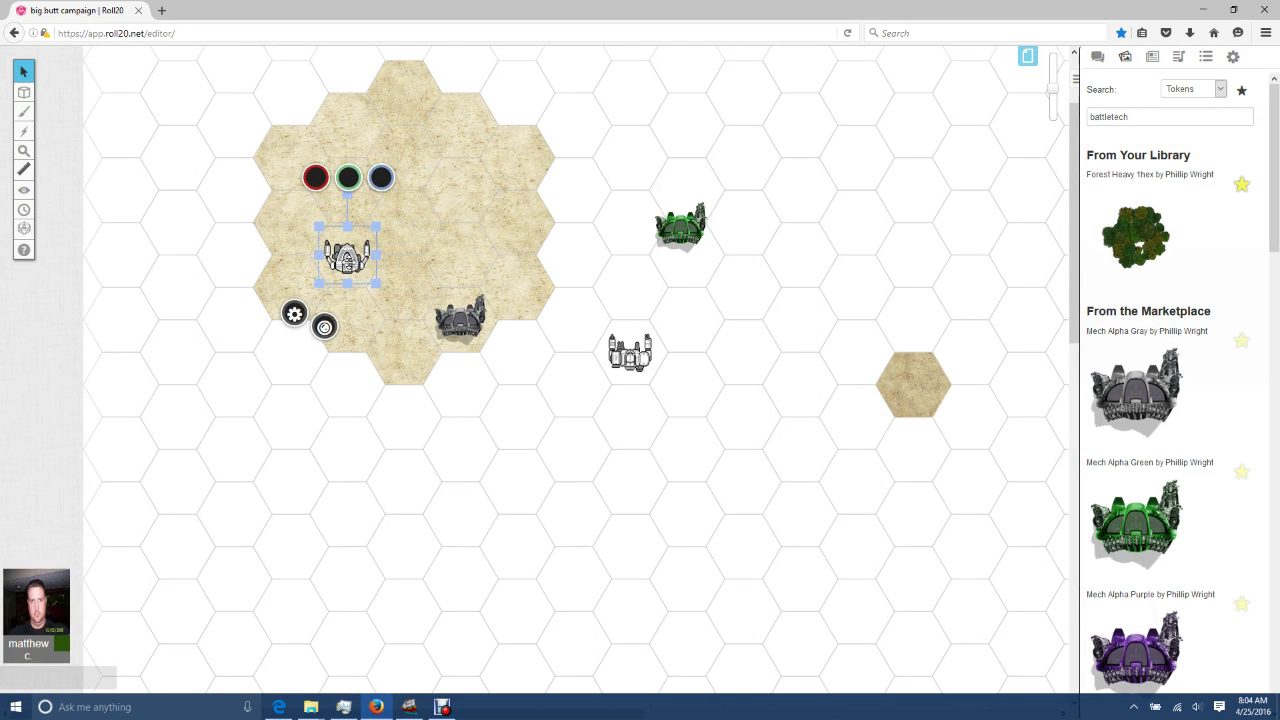
pyautogui.moveTo(349, 263); pyautogui.dragTo(406, 232)
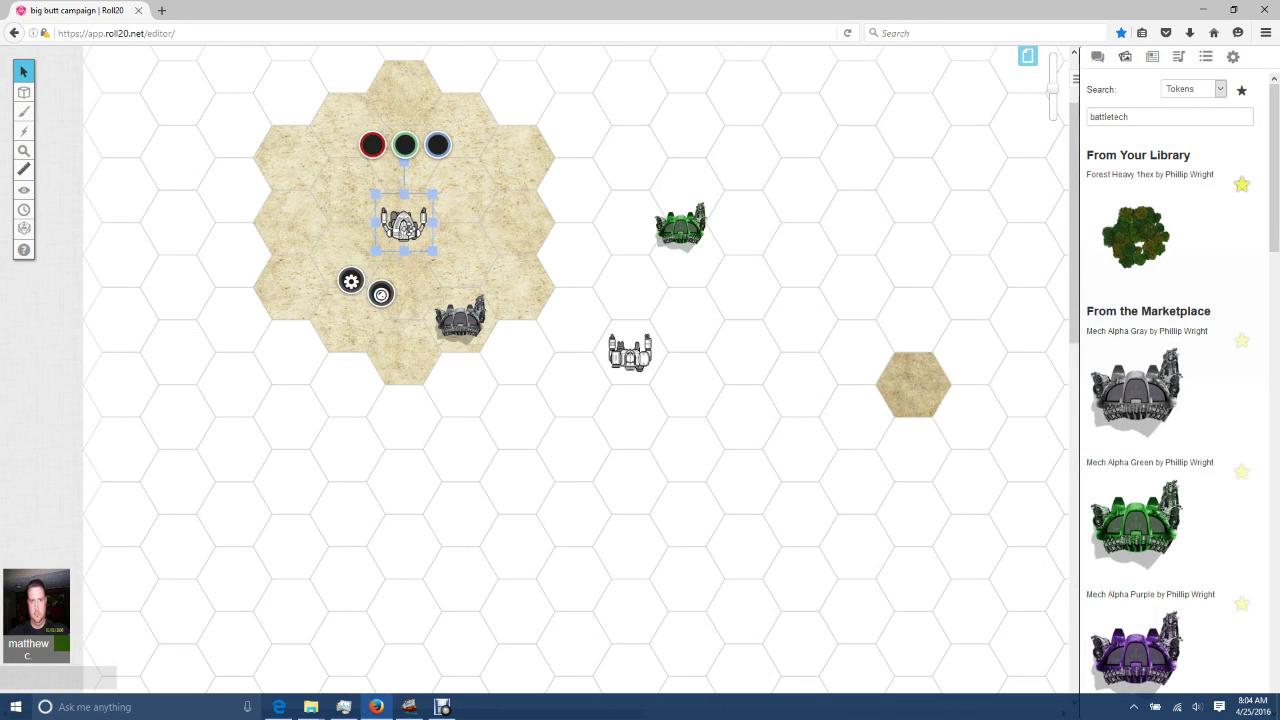
pyautogui.moveTo(403, 225); pyautogui.dragTo(410, 158)
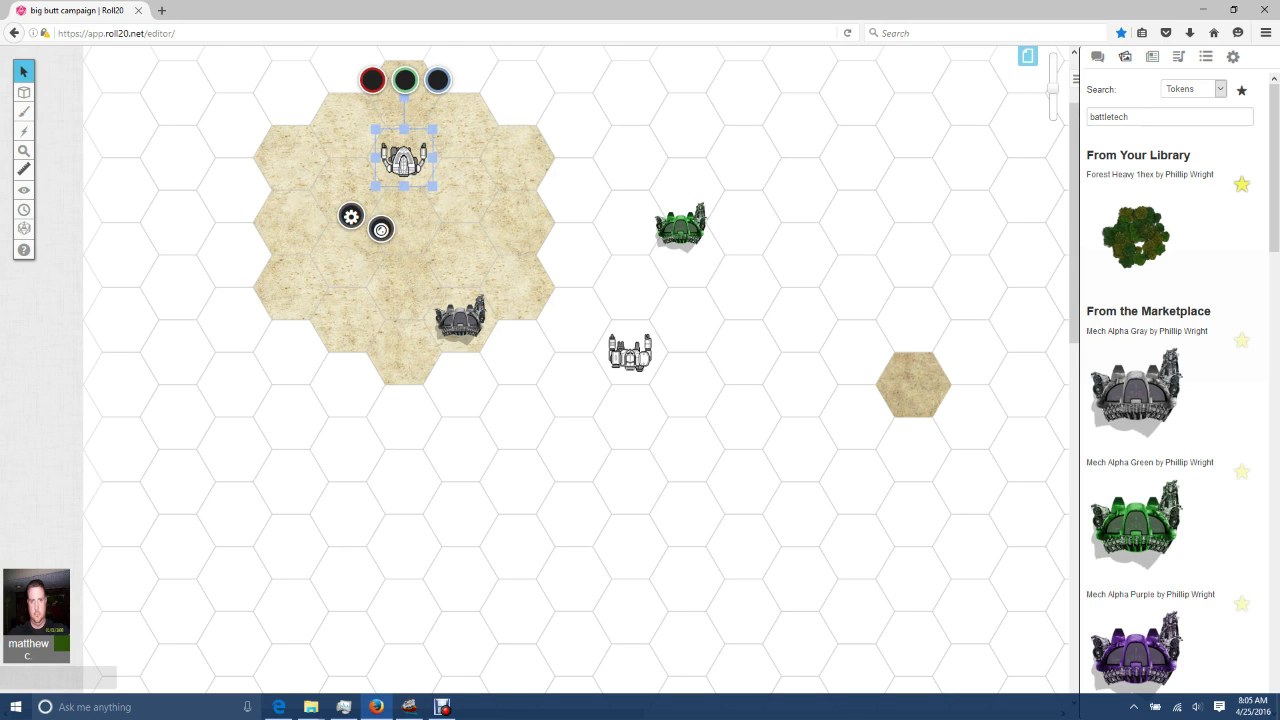
# - Go back to the campaign's details page and join the game again
pyautogui.click(1219, 90)
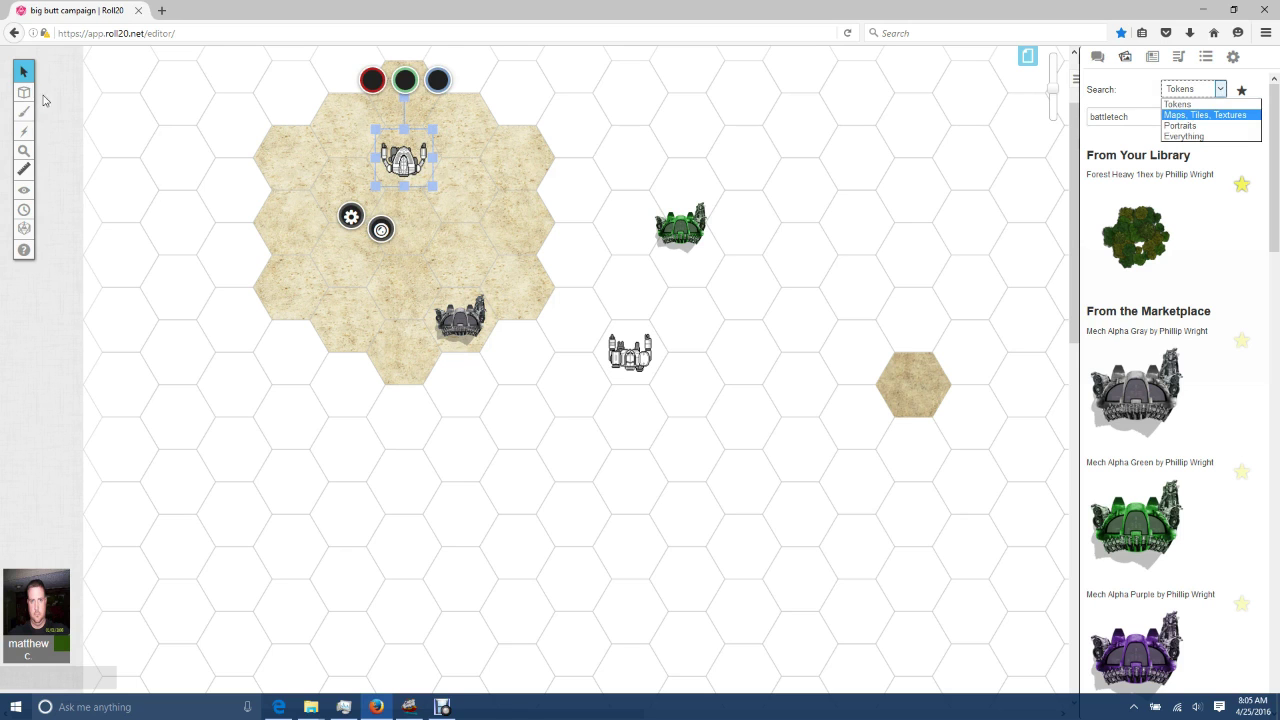
pyautogui.moveTo(22, 93)
pyautogui.click(15, 33)
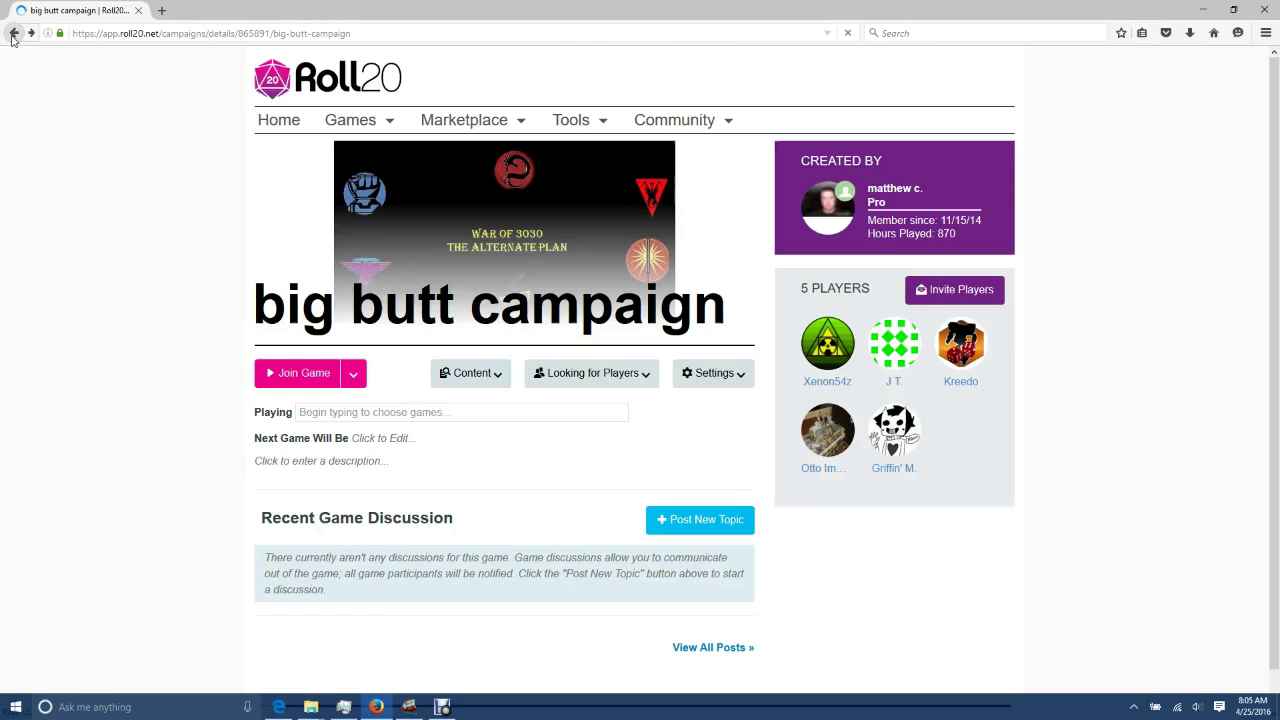
pyautogui.click(305, 378)
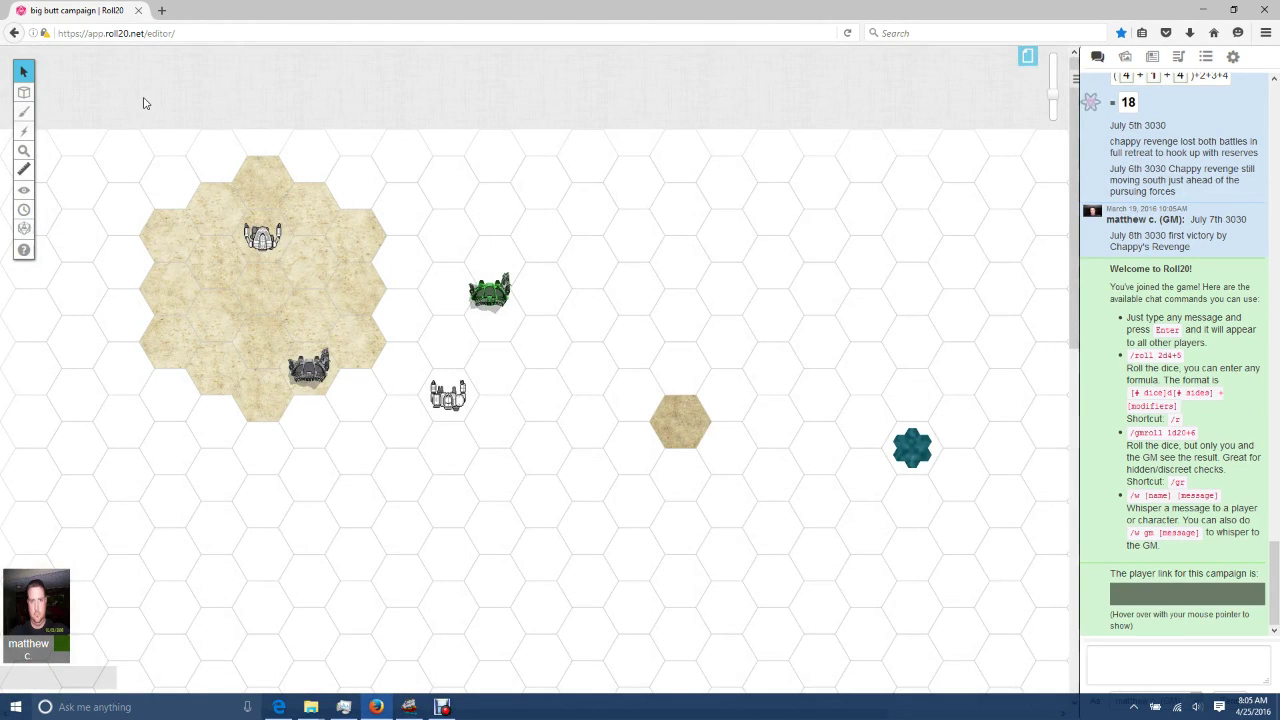
# - Open the page marked with the Players ribbon and look over its hex campaign map
pyautogui.click(1028, 57)
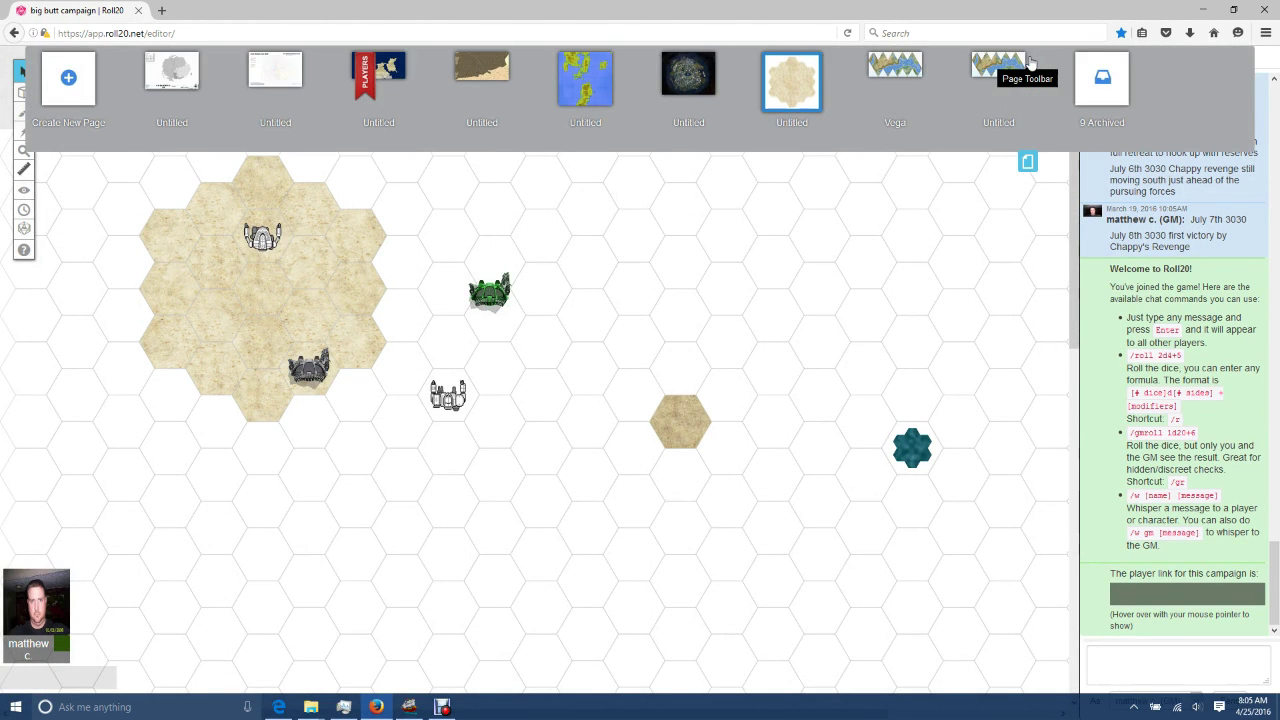
pyautogui.click(391, 72)
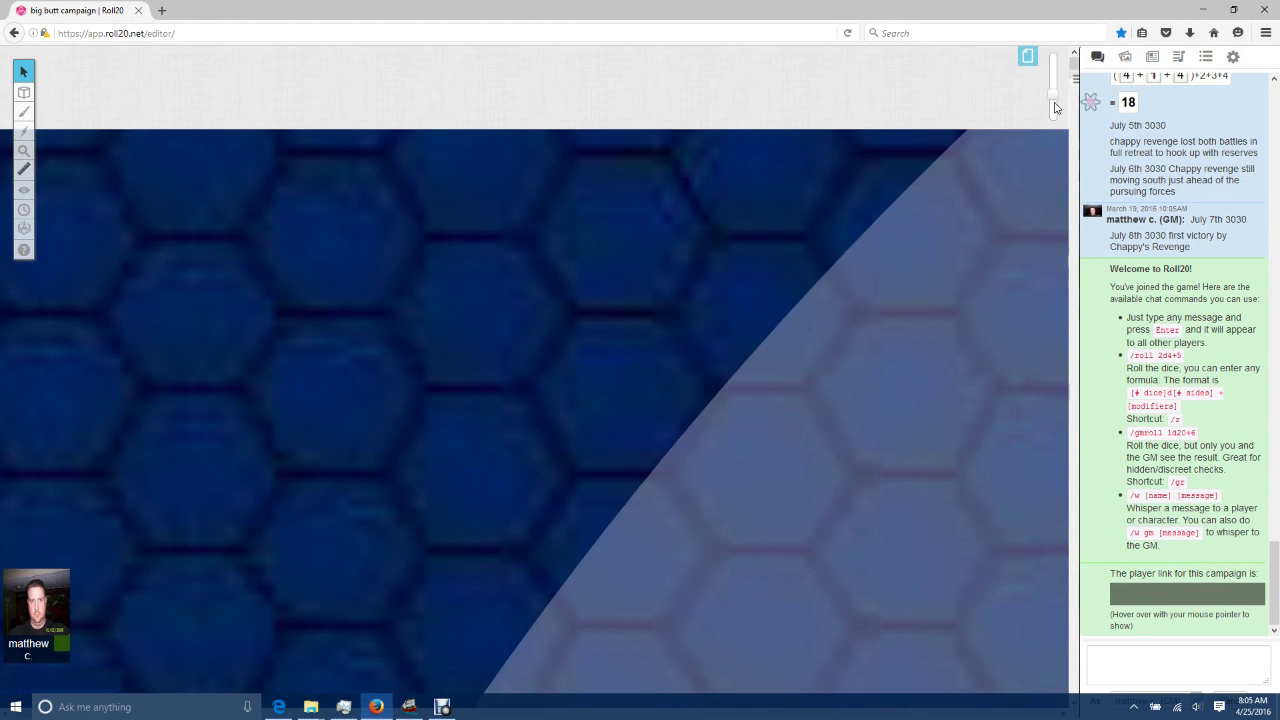
pyautogui.moveTo(1055, 108); pyautogui.dragTo(1053, 119)
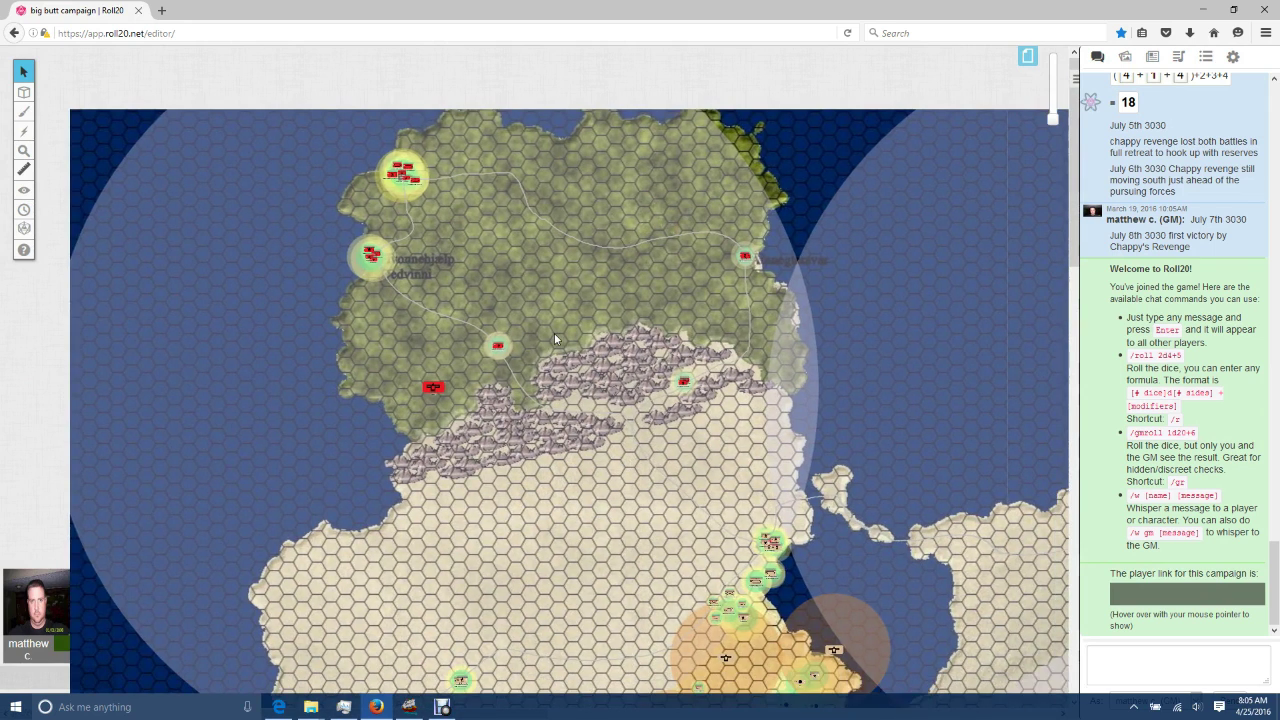
pyautogui.scroll(-10, 554, 333)
pyautogui.scroll(10, 435, 370)
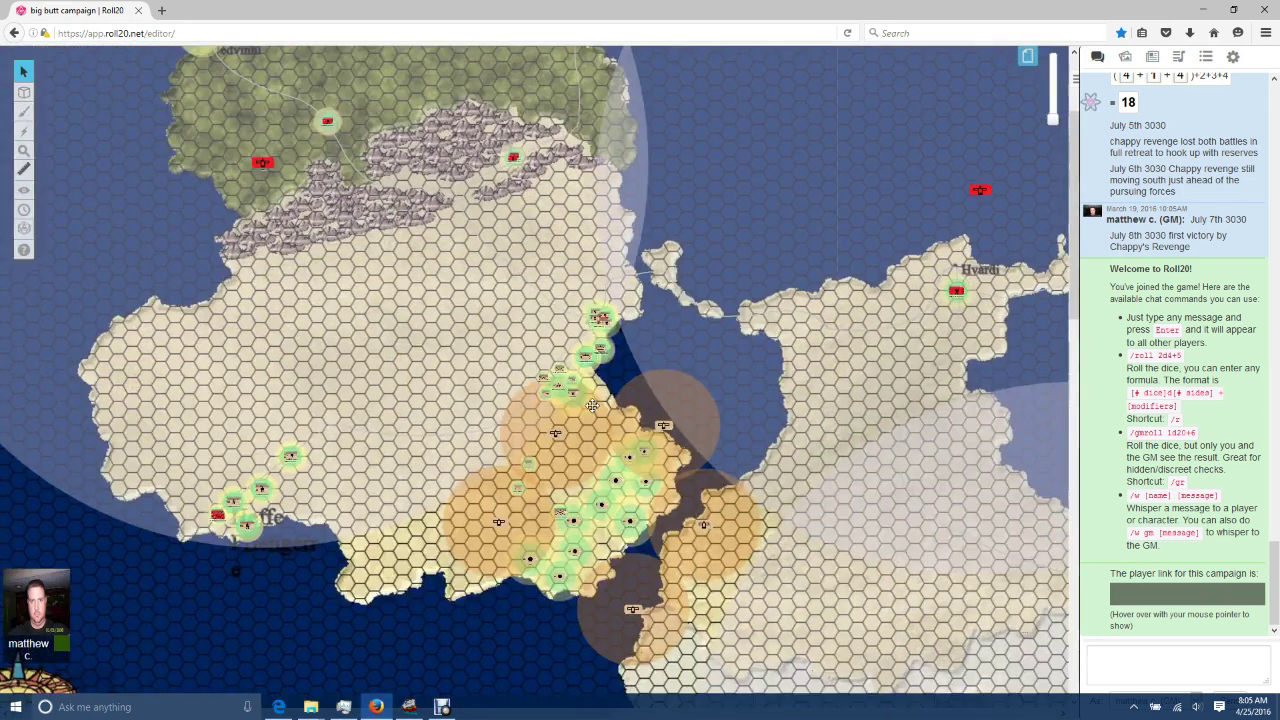